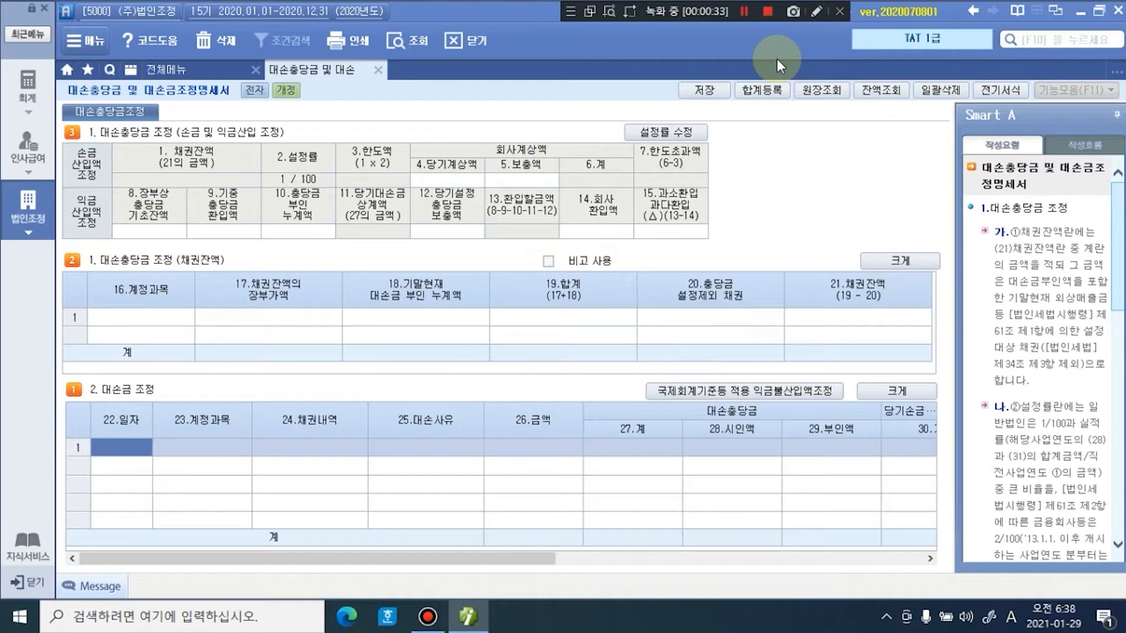
click(816, 11)
click(1116, 57)
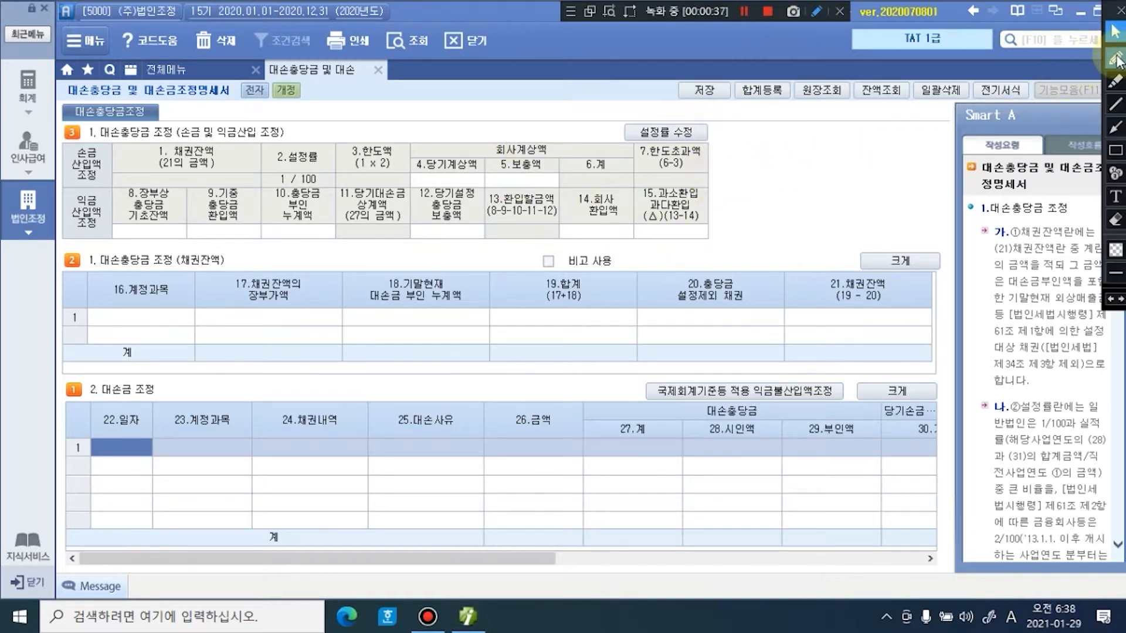
mouse_move(168, 356)
mouse_down()
mouse_move(175, 347)
mouse_move(151, 374)
mouse_move(162, 374)
mouse_up()
click(173, 369)
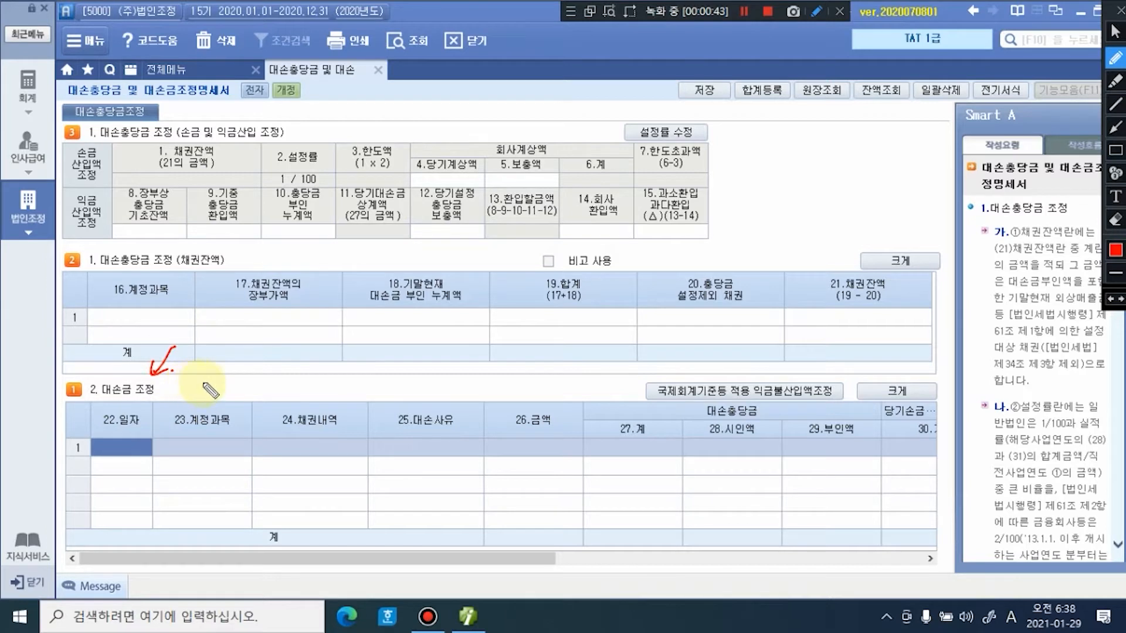
mouse_move(214, 391)
mouse_down()
mouse_move(267, 386)
mouse_move(265, 399)
mouse_up()
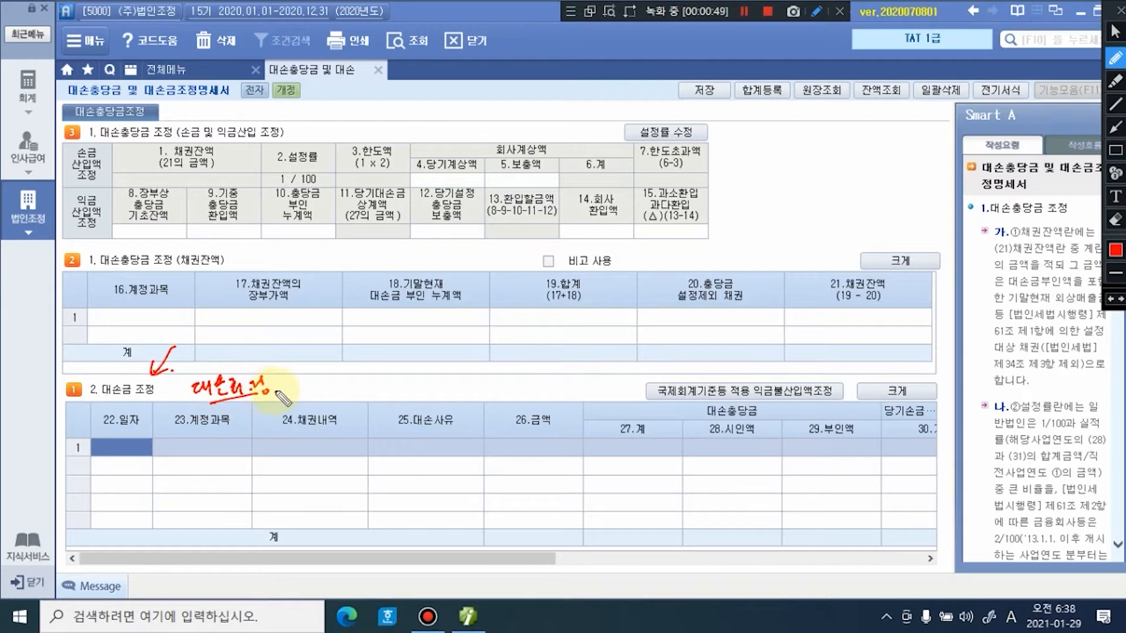
key(Escape)
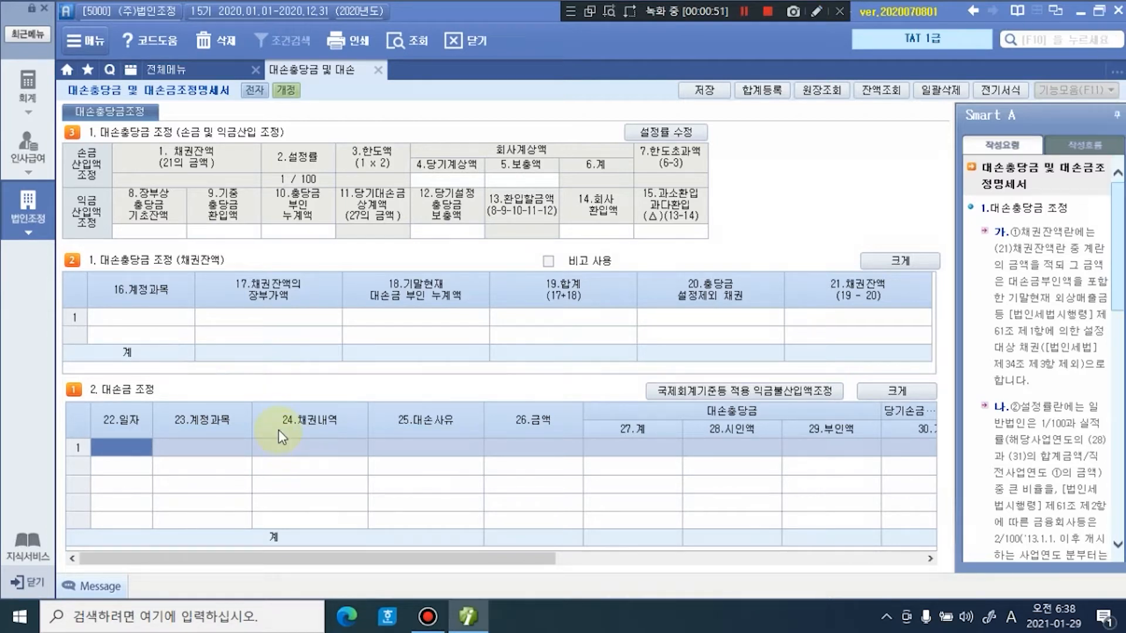
click(108, 451)
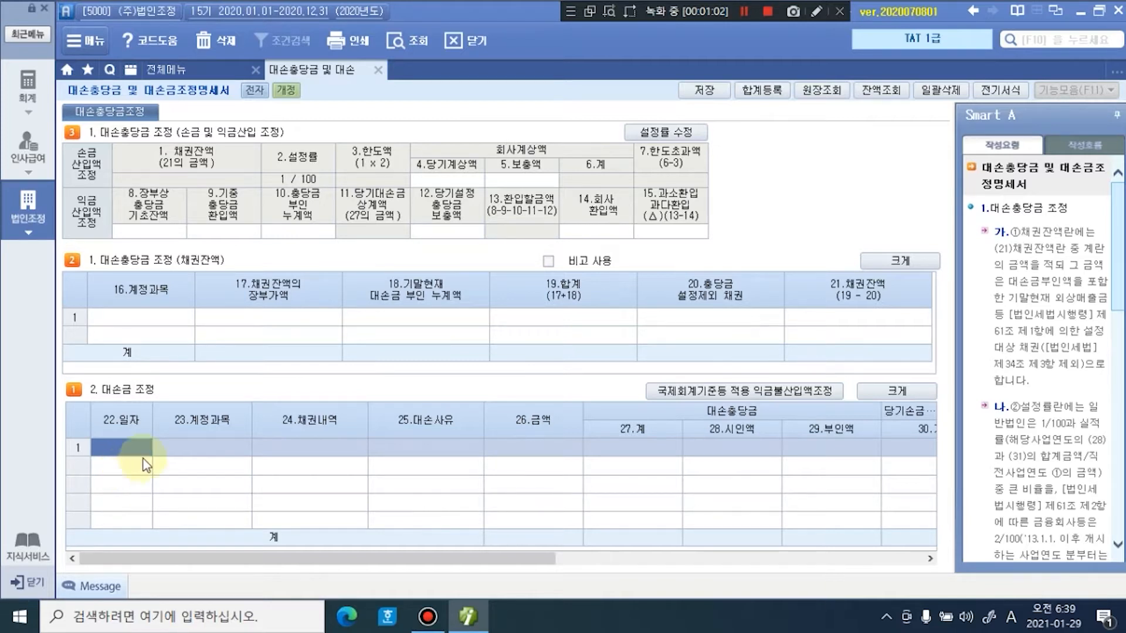
click(816, 11)
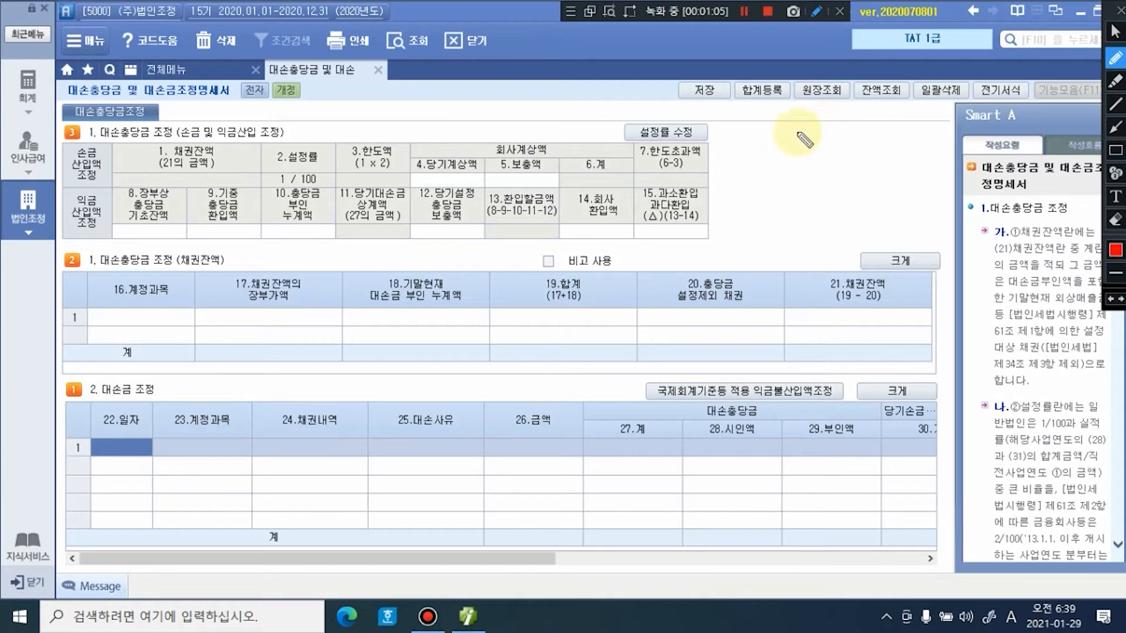
drag(777, 147, 824, 108)
drag(762, 176, 763, 186)
drag(769, 176, 780, 191)
mouse_move(793, 178)
mouse_down()
mouse_move(796, 193)
mouse_move(842, 175)
mouse_move(848, 196)
mouse_move(879, 189)
mouse_up()
drag(765, 201, 785, 200)
drag(766, 207, 786, 206)
drag(847, 187, 860, 186)
drag(847, 193, 861, 191)
drag(885, 201, 886, 203)
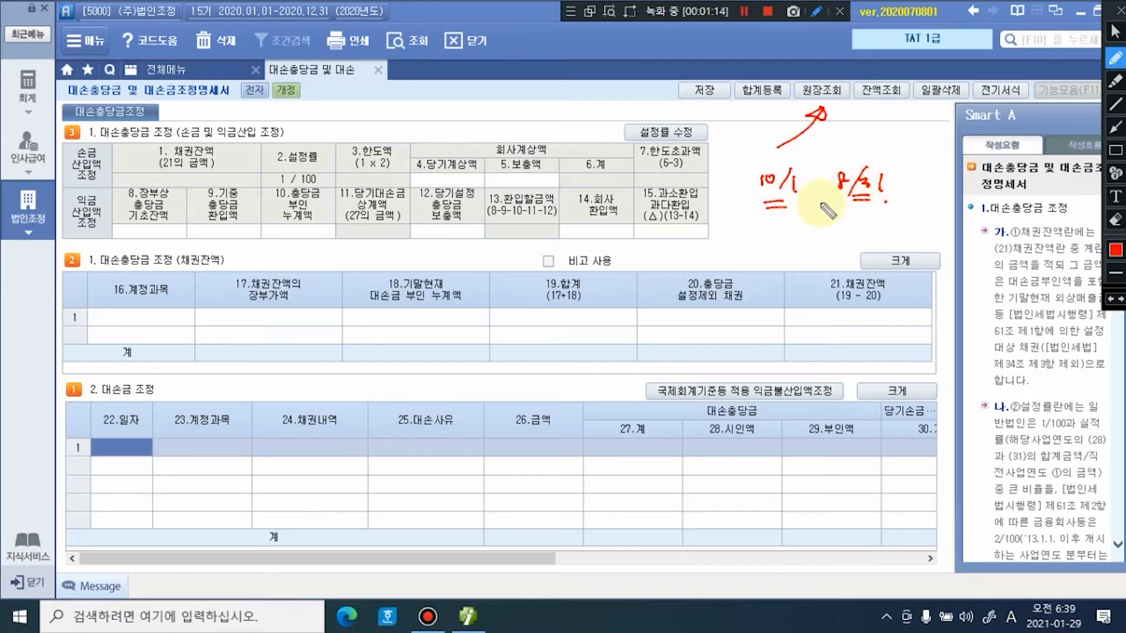
key(ctrl)
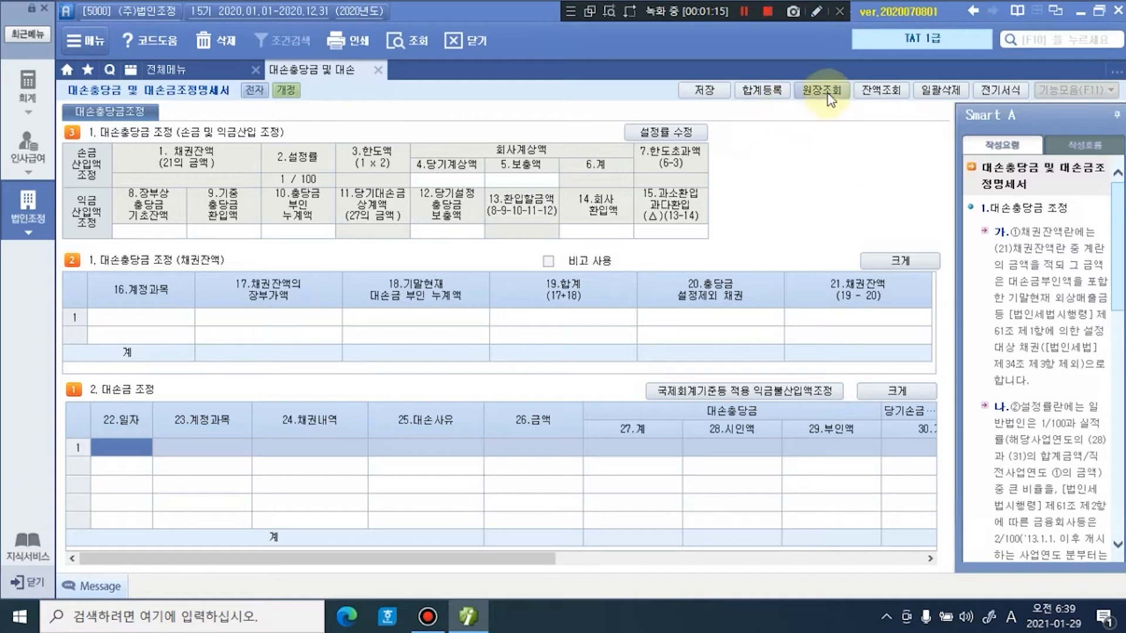
Step: Open the account ledger inquiry and look up 외상매출금 (108) for 2020 by searching the account codes for 외상
click(821, 90)
drag(614, 136, 606, 65)
key(F2)
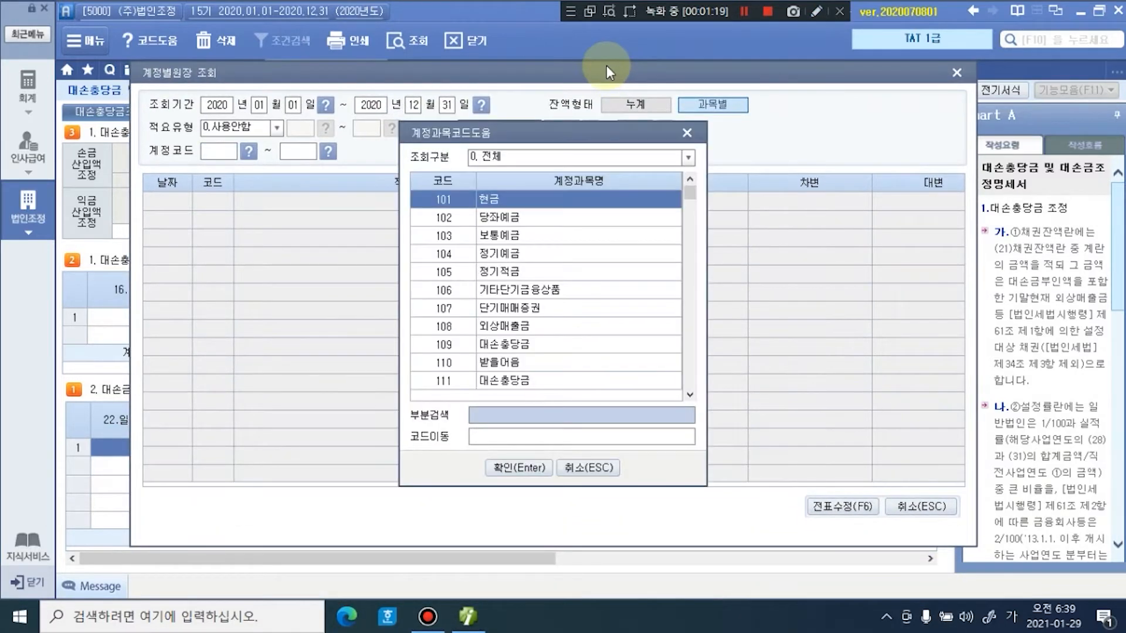
text(외상)
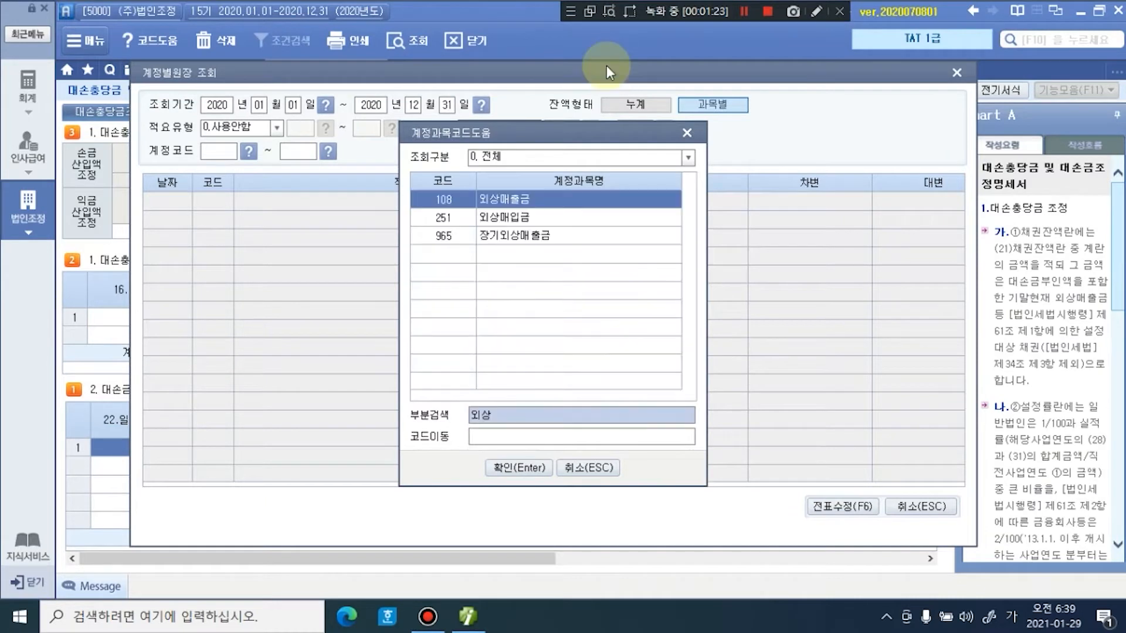
key(Return)
key(Return)
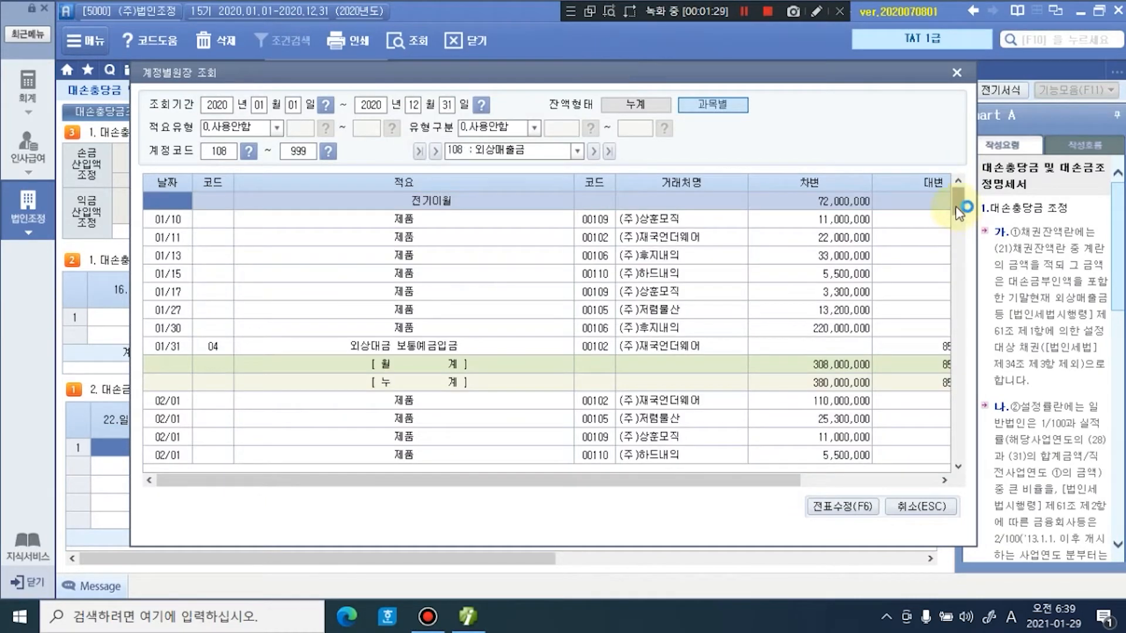
Step: Find the 10/01 entry 파산에 의한 대손처리 in the 외상매출금 ledger and view its voucher lines
drag(960, 219, 940, 377)
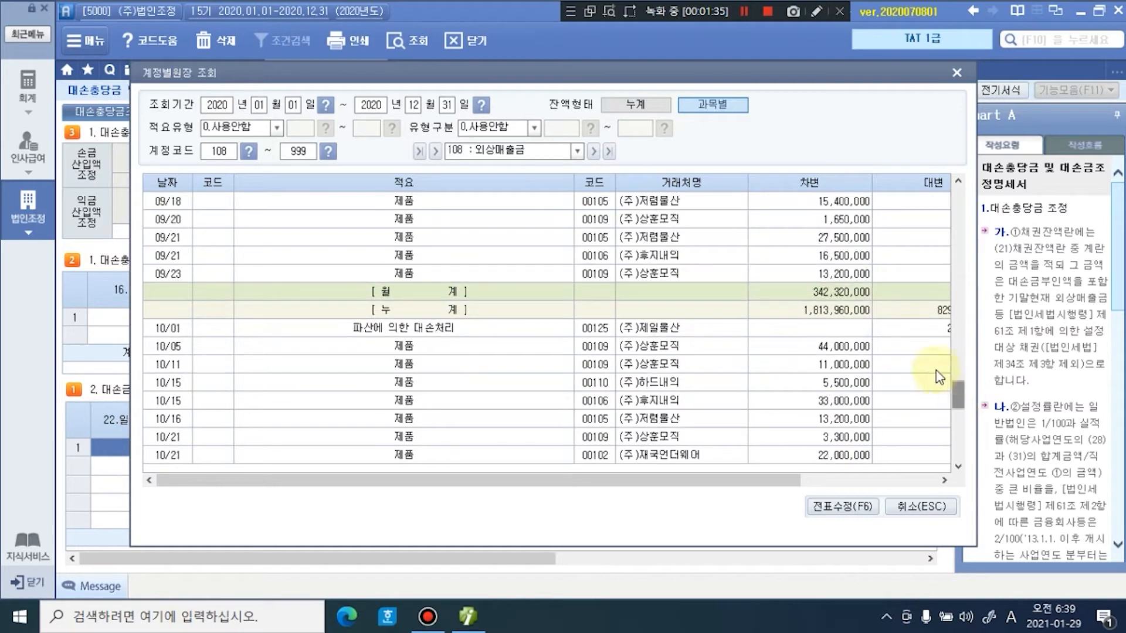
click(361, 334)
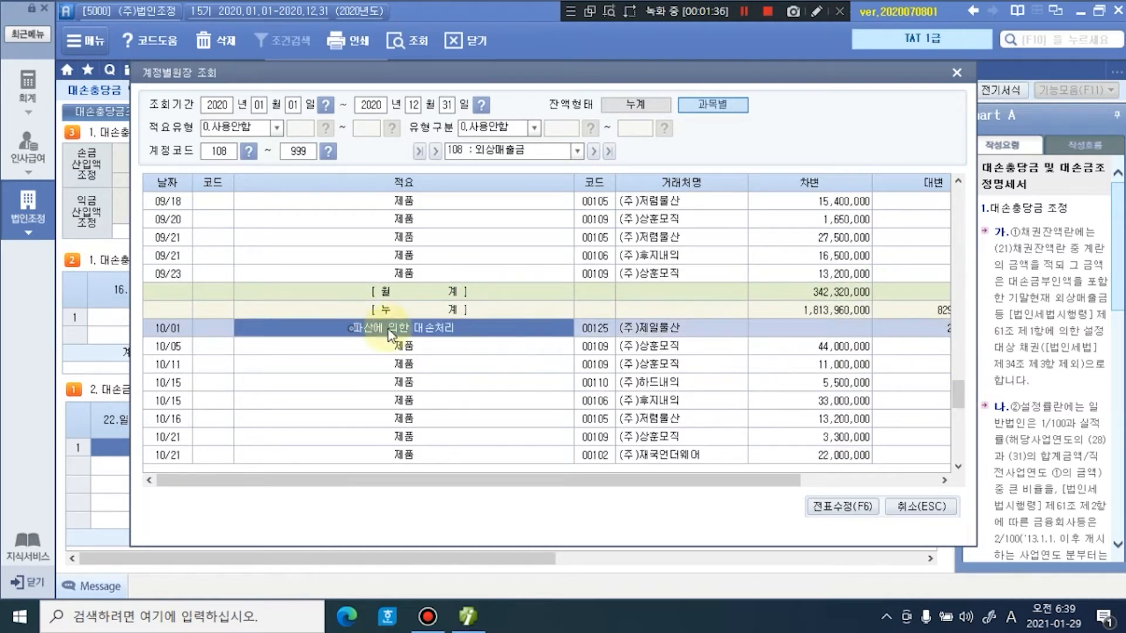
double_click(437, 328)
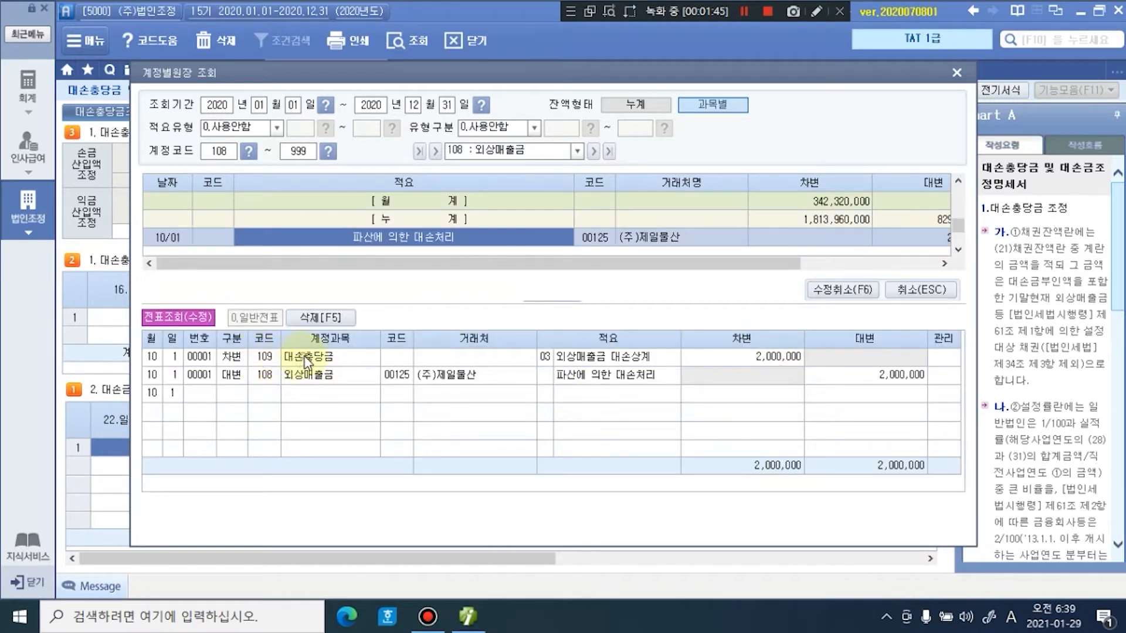
click(324, 377)
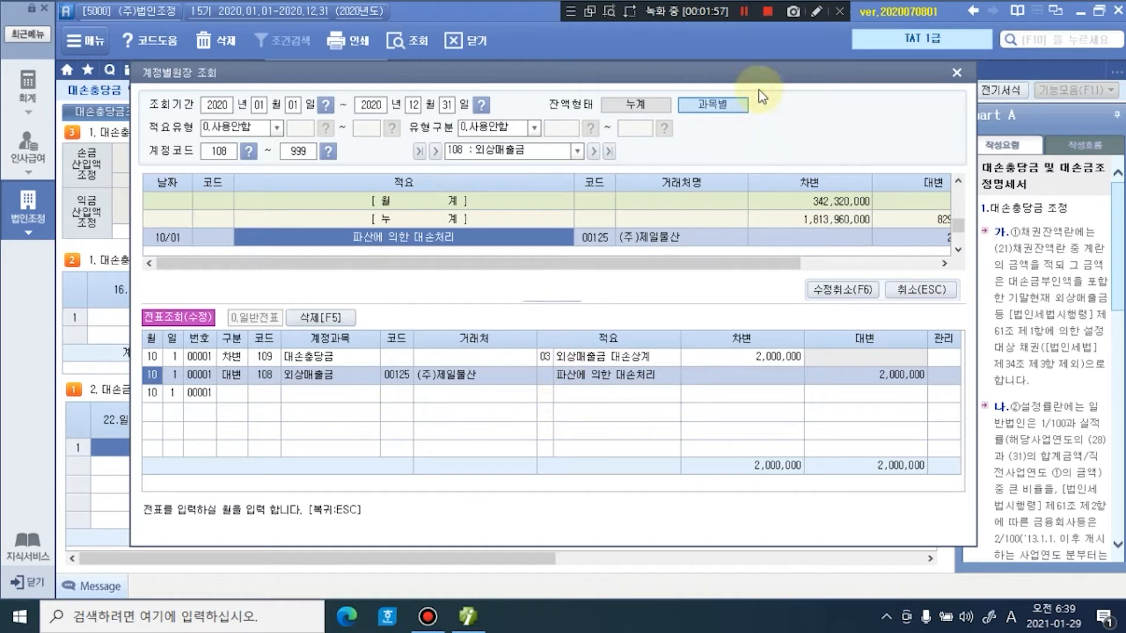
click(743, 11)
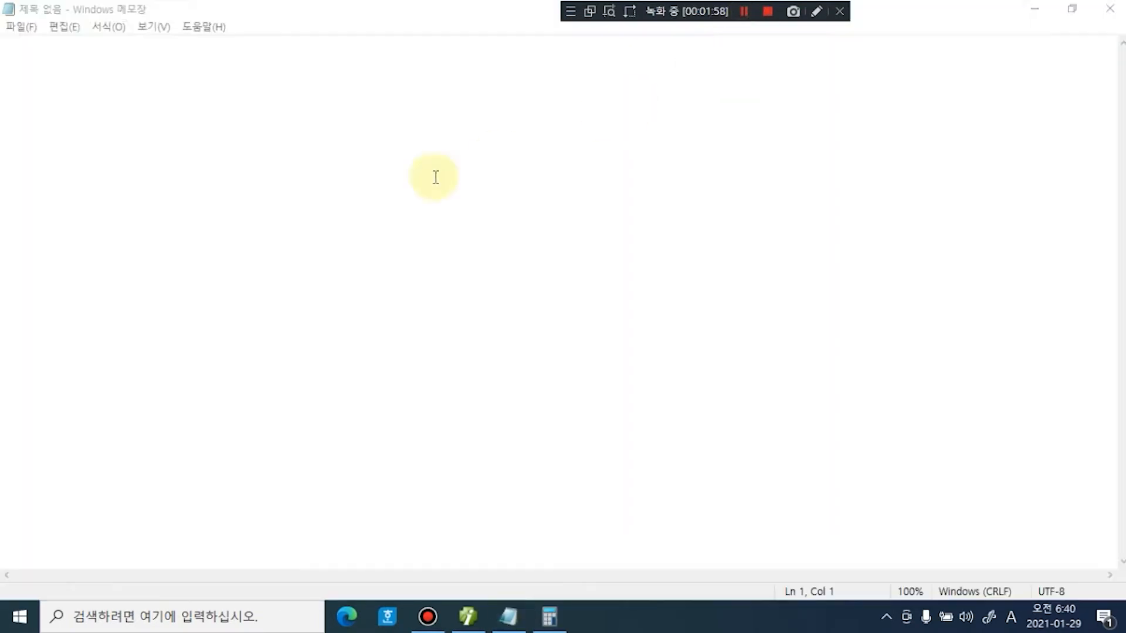
Step: In Notepad, write the heading 10월 1일 and start the journal line below it with 차) 대손충당금
text(10)
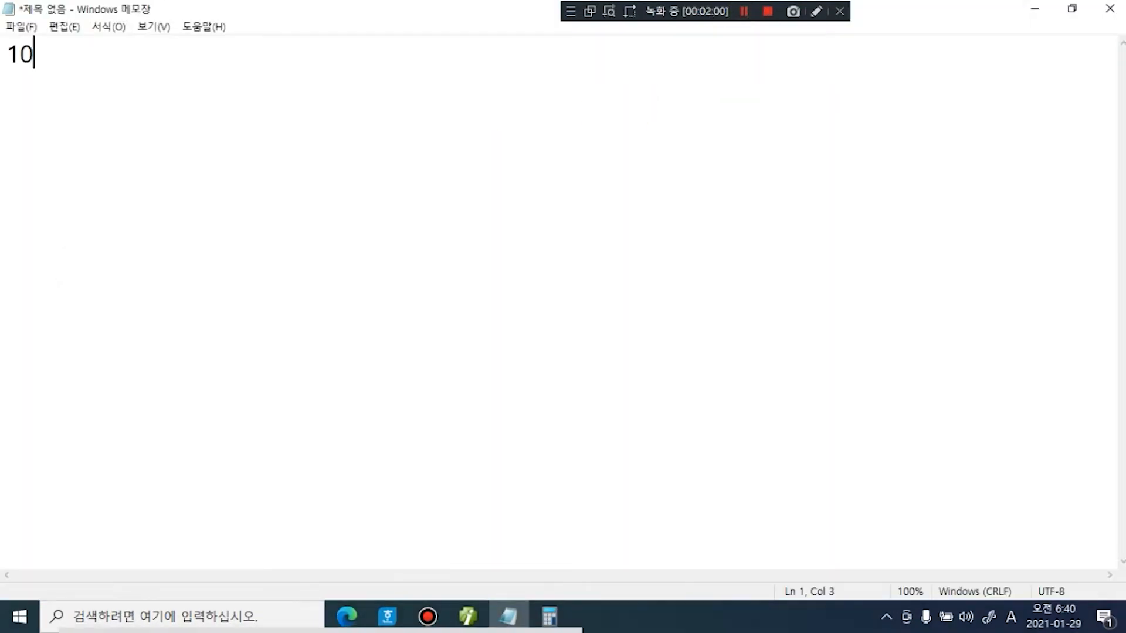
text(dnjf)
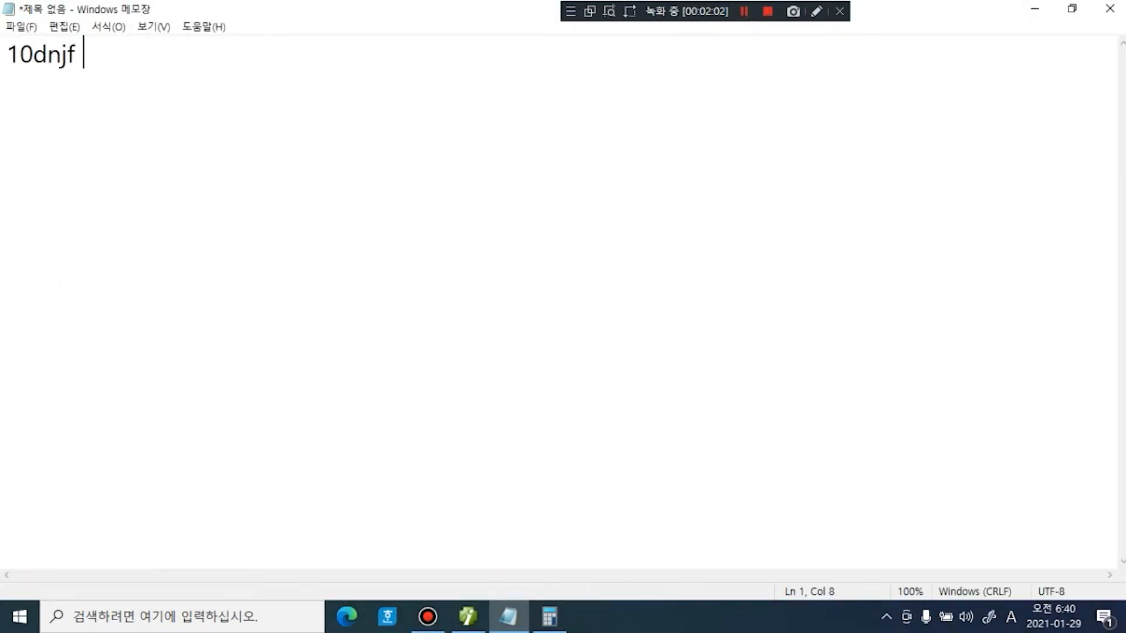
key(BackSpace)
key(BackSpace)
key(Hangul)
text(월 )
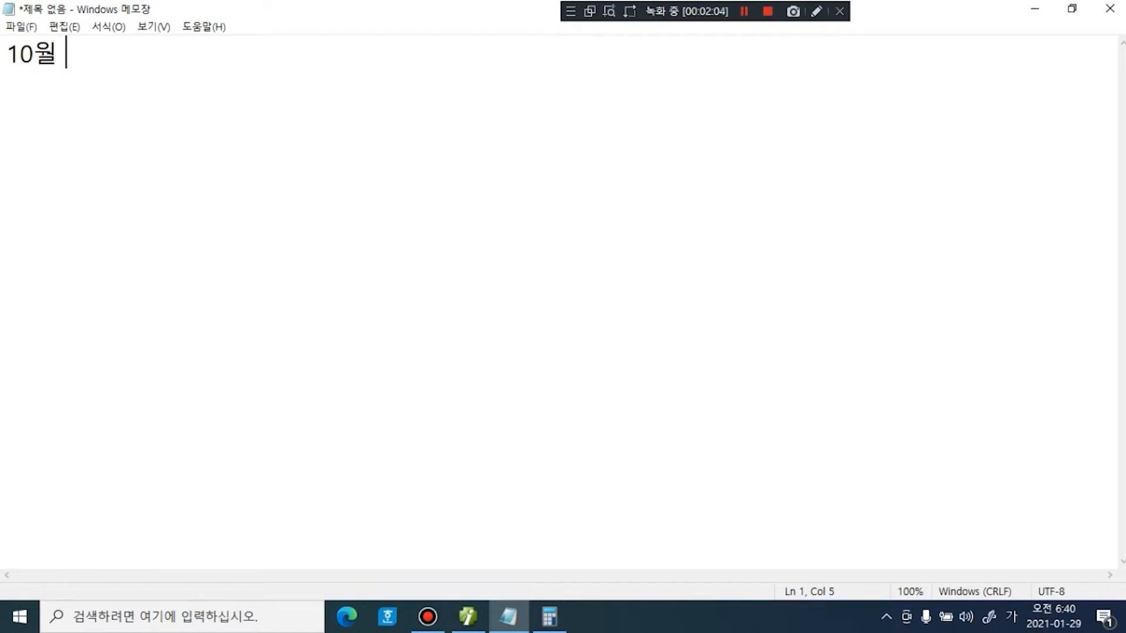
text(1일)
key(Return)
text(ㅊ) )
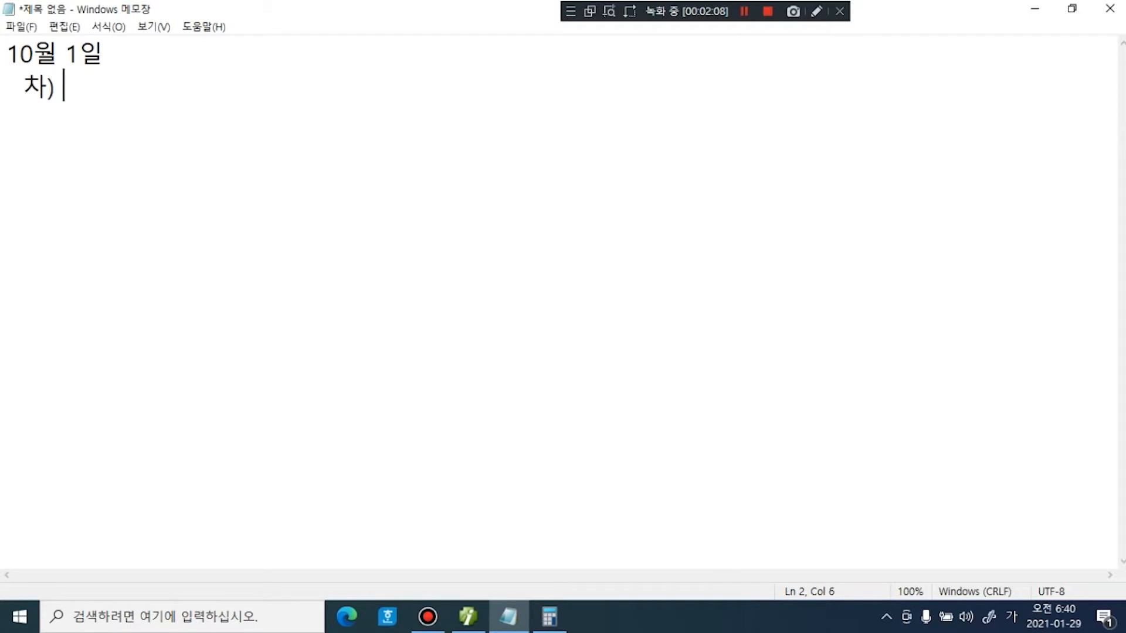
text(대손충다ㅇ금)
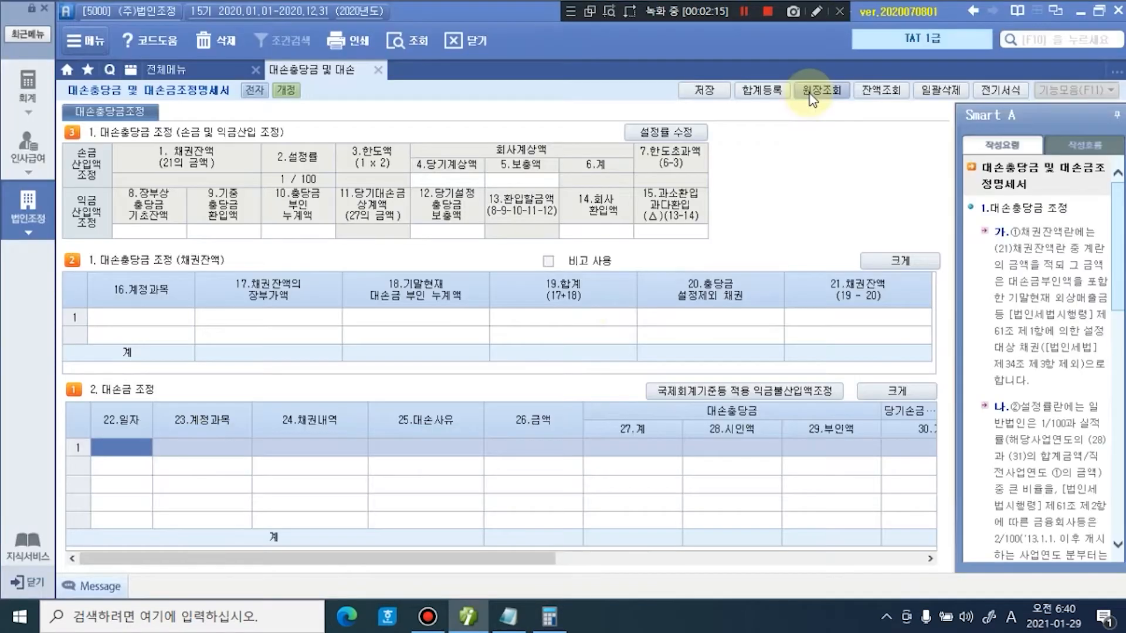
Step: In Smart A, check the voucher amounts of the 10/01 파산에 의한 대손처리 entry in the account 108 ledger, then close the inquiry
click(808, 94)
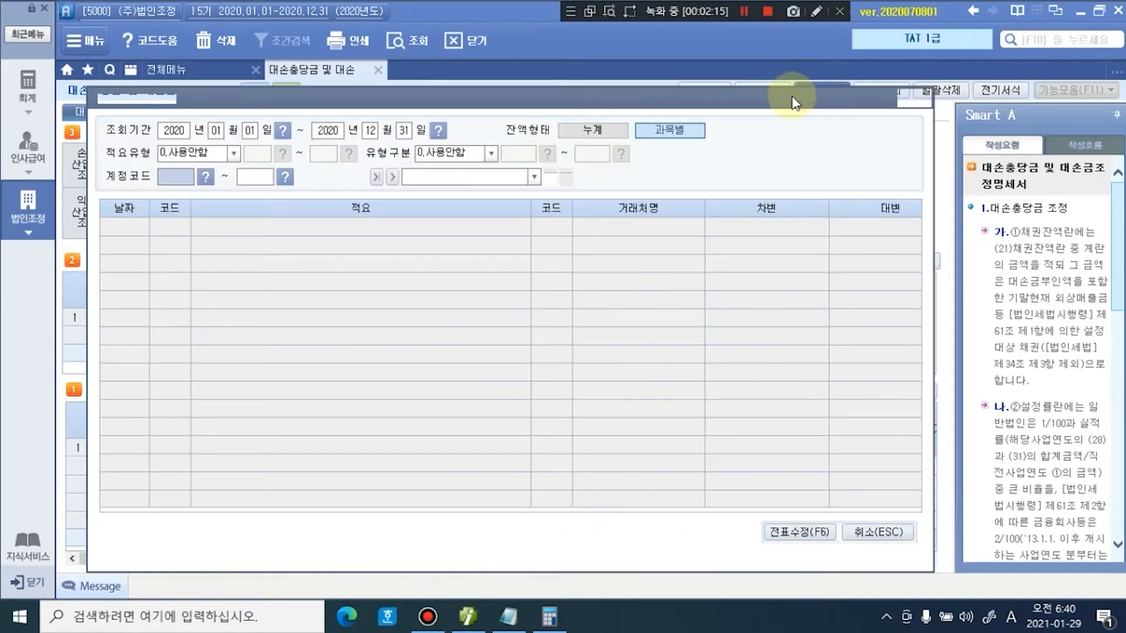
text(108)
key(Return)
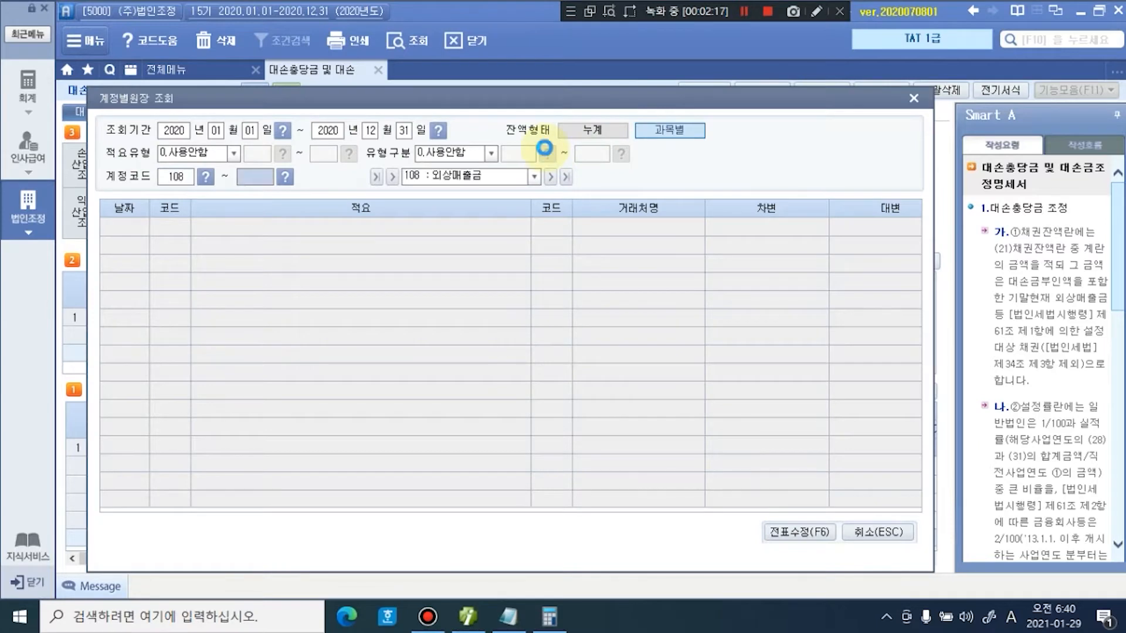
key(Return)
scroll(365, 389, down, 15)
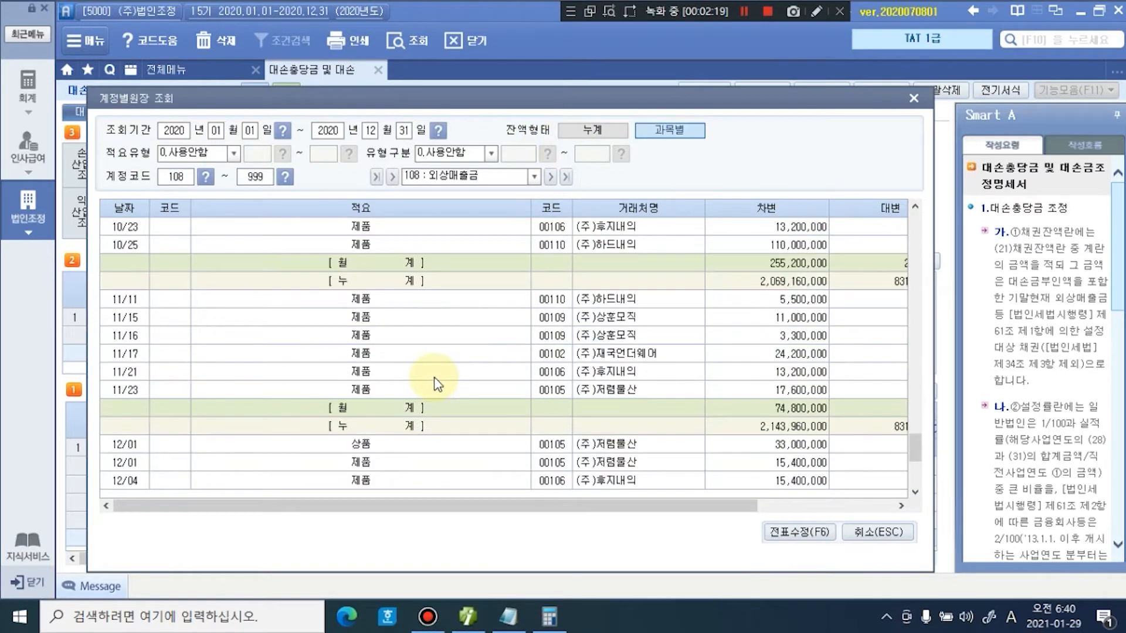
scroll(433, 377, up, 5)
double_click(622, 411)
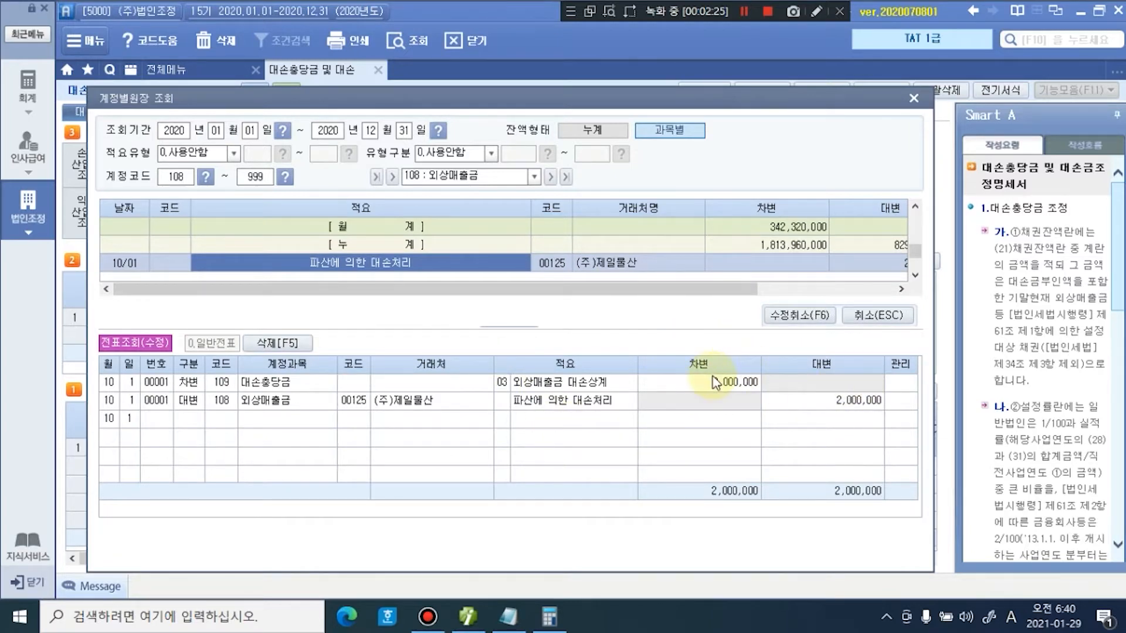
click(914, 98)
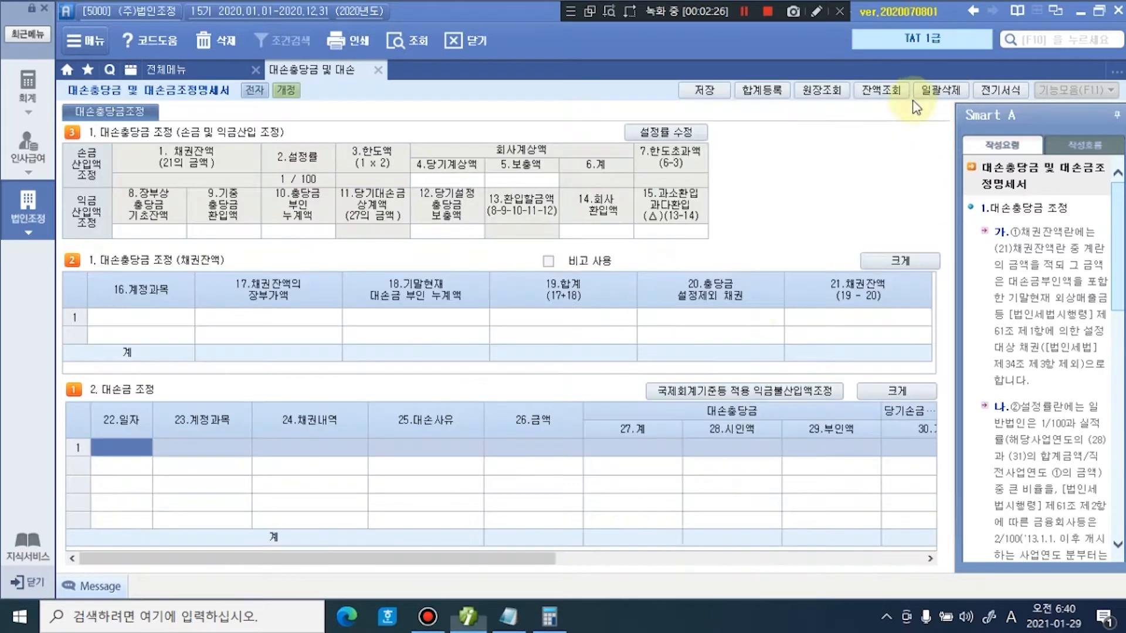
Step: In Notepad, complete the 10월 1일 line with 2,000,000 대) 외상매출금 2,000,000, and add the heading 08월 31일 below a blank line
click(510, 619)
text(2,000,000  )
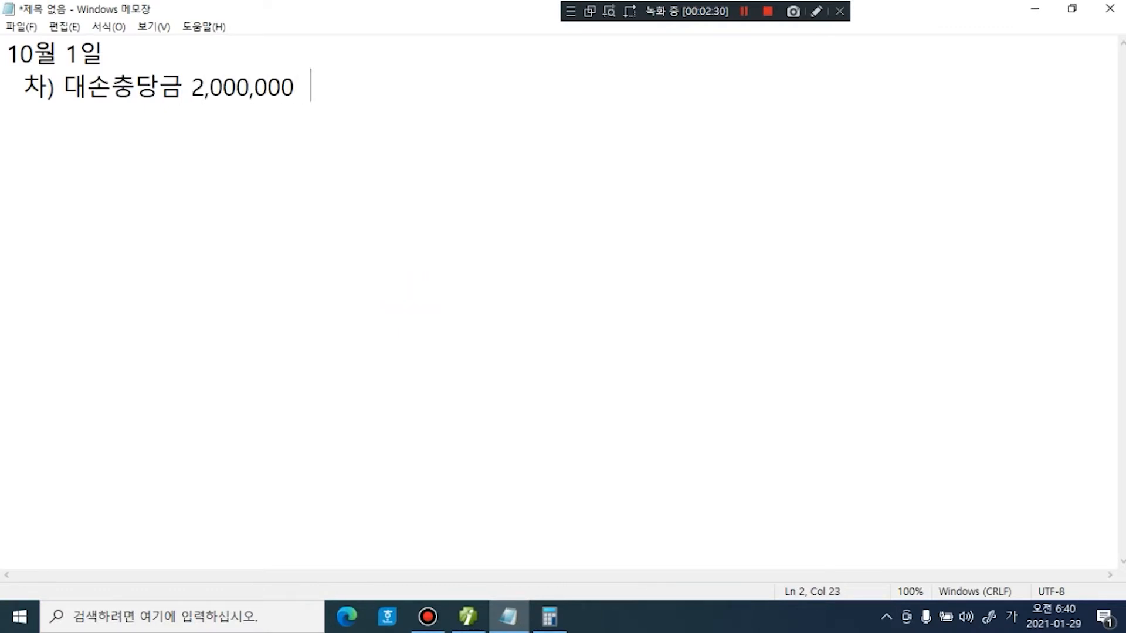
text(대) 외상ㅁ)
text(ㅐ출금 )
text(2,)
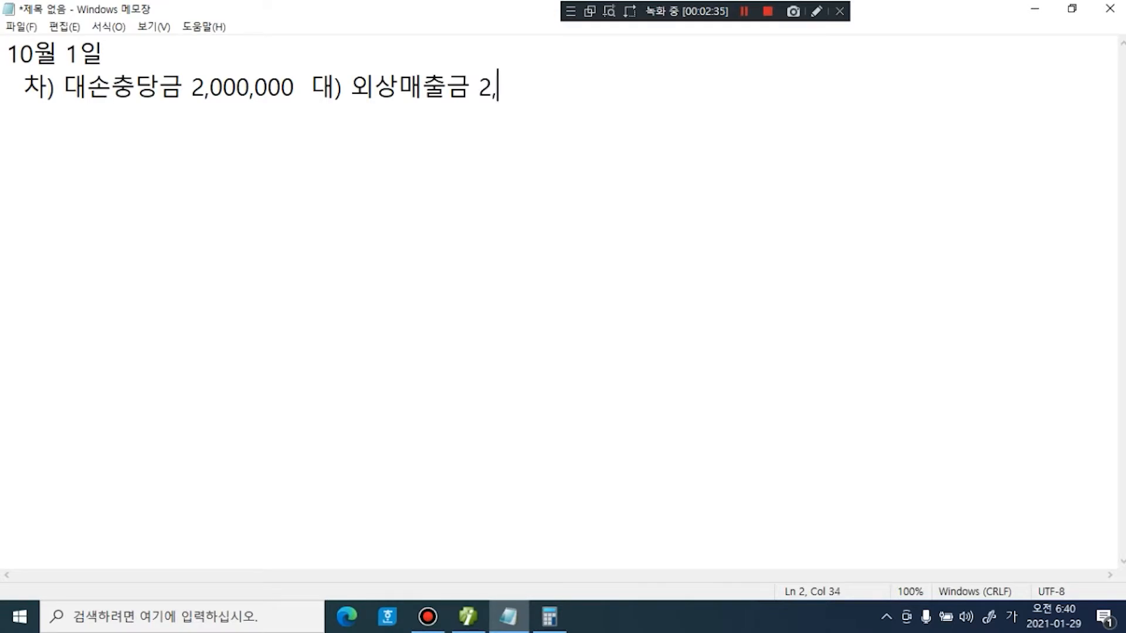
text(000,0000)
key(BackSpace)
key(Return)
key(Return)
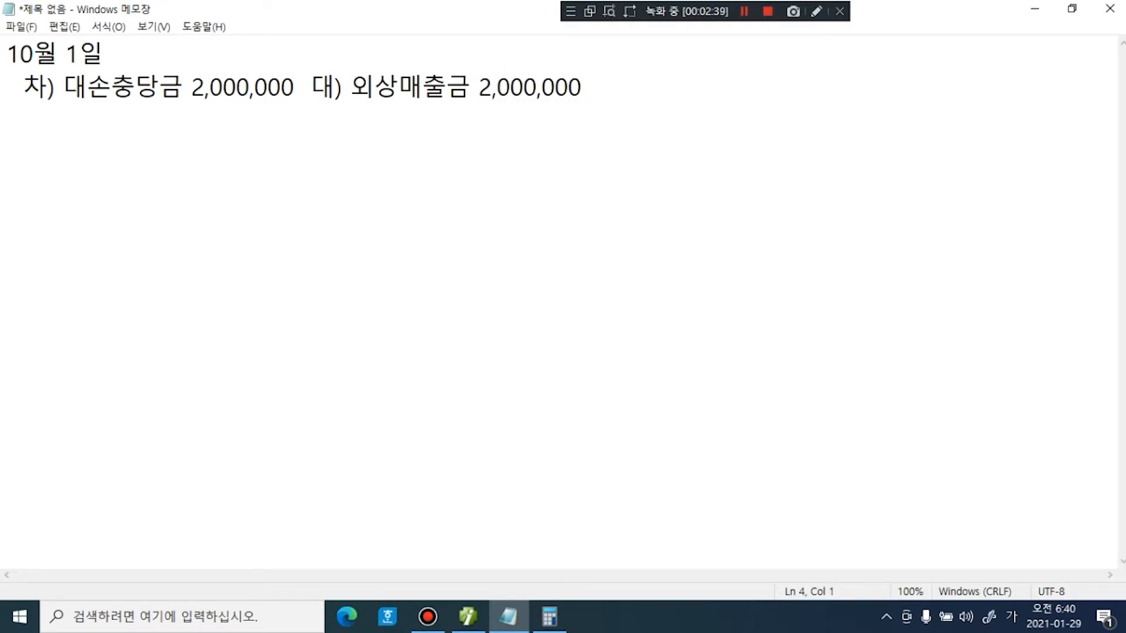
text(08월 31일)
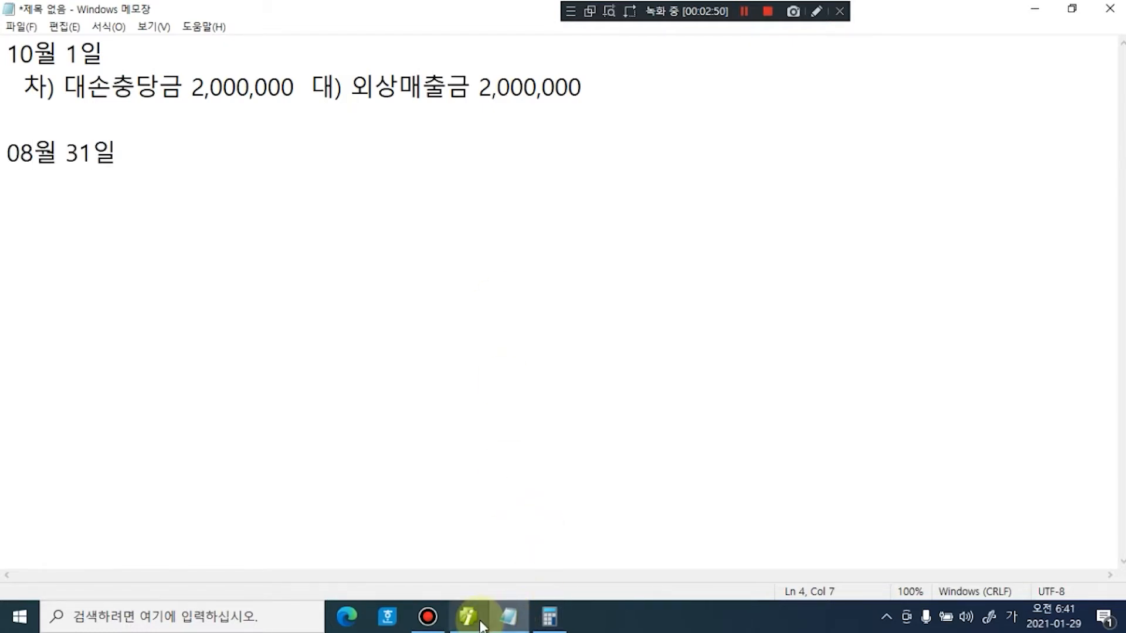
Step: In Smart A, reopen the account ledger inquiry for 외상매출금 and advance through the accounts to the 받을어음 (110) ledger
click(481, 621)
click(815, 94)
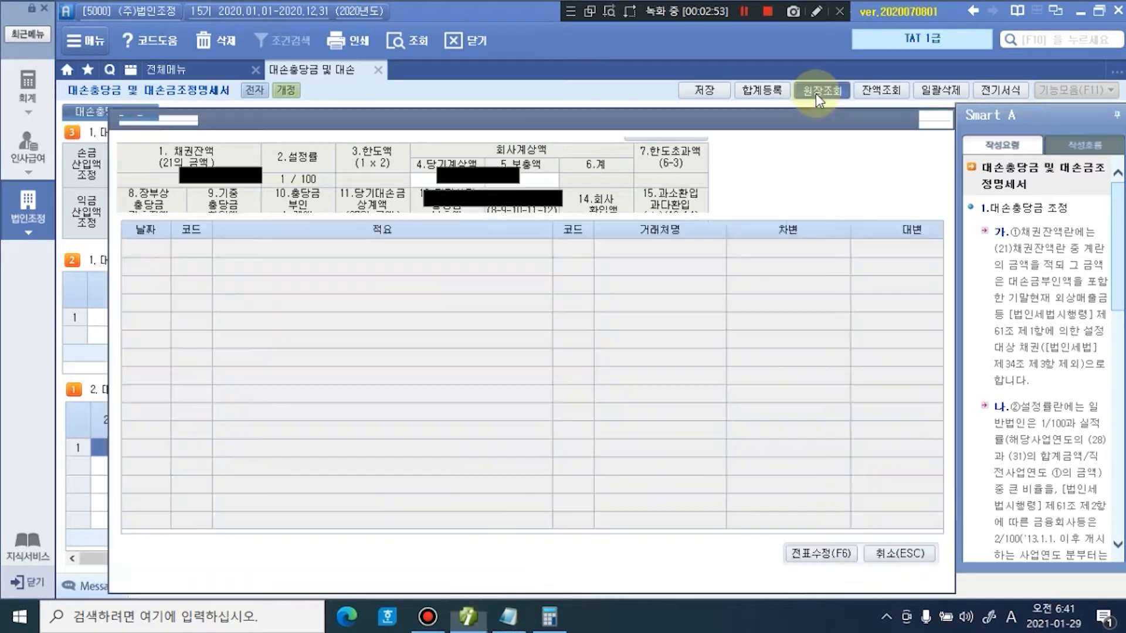
key(F2)
text(외)
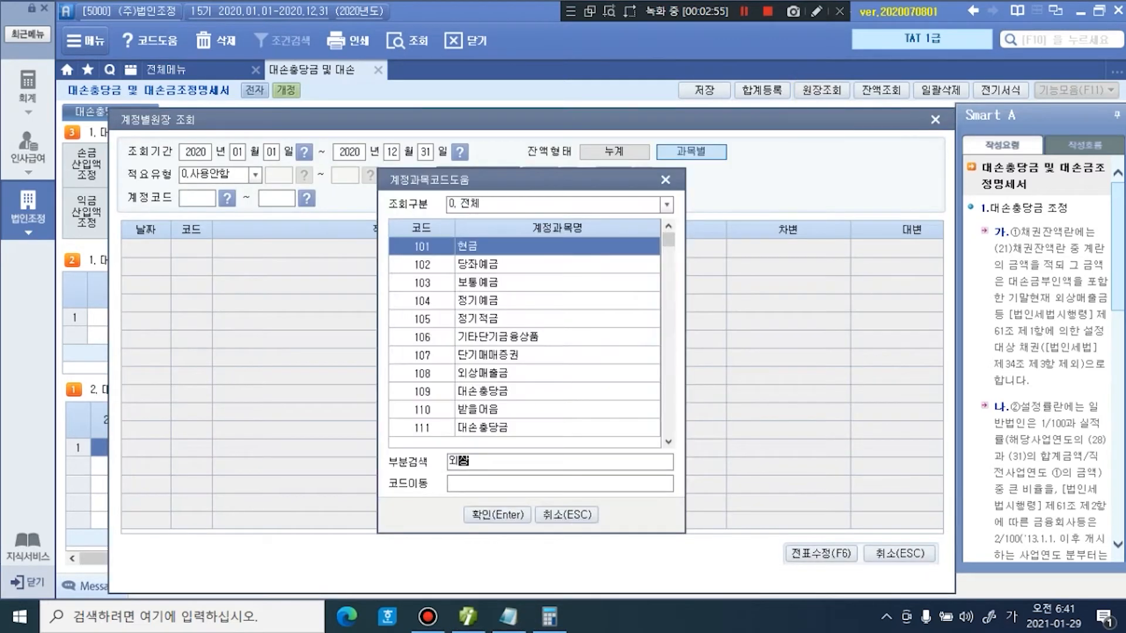
text(상)
key(Return)
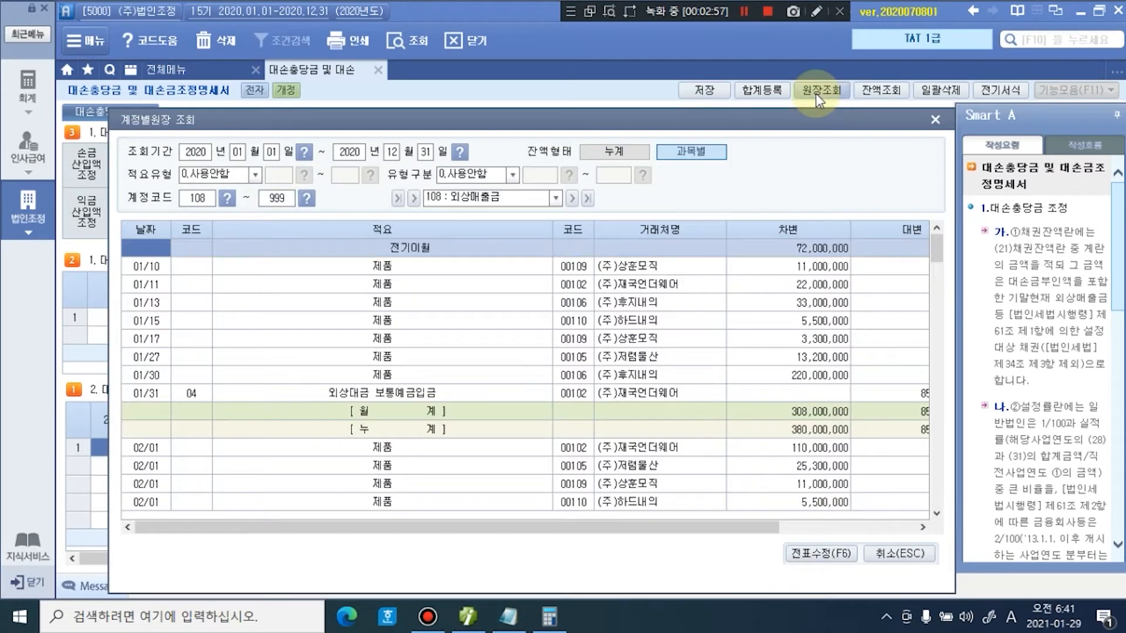
click(571, 199)
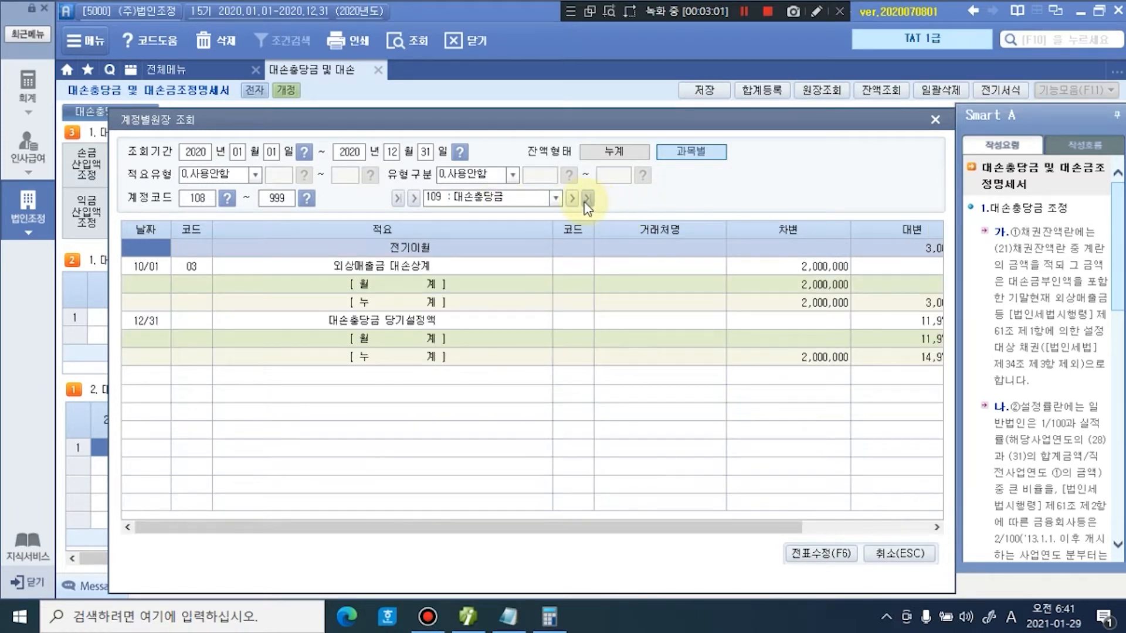
click(572, 199)
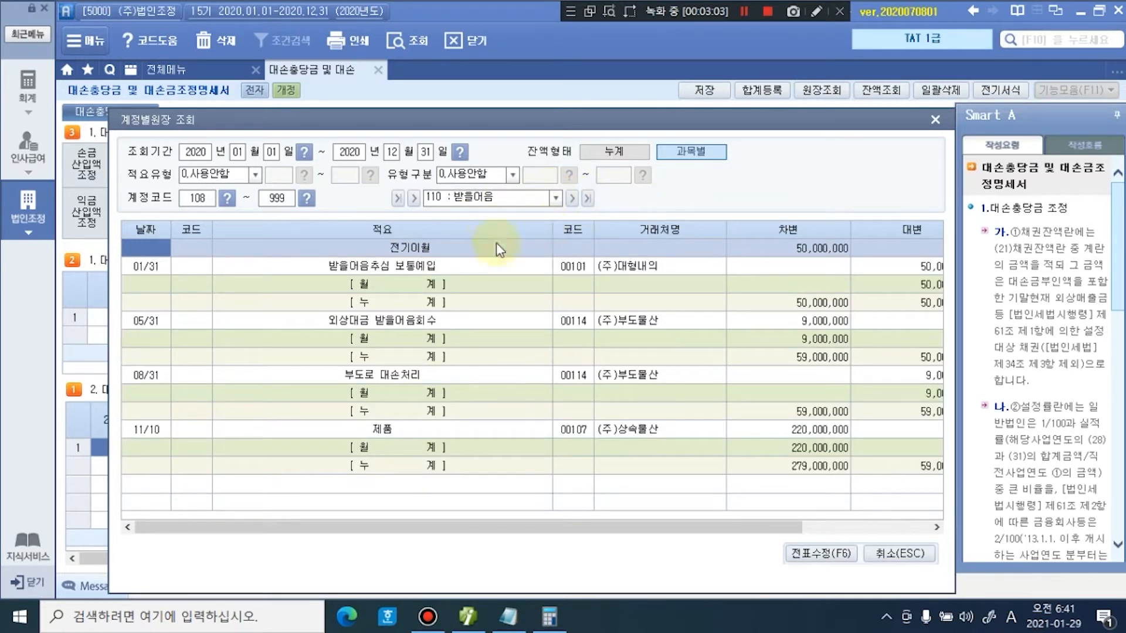
Step: Examine the debit and credit amounts in the voucher of the 08/31 부도로 대손처리 entry in the 받을어음 ledger
click(502, 375)
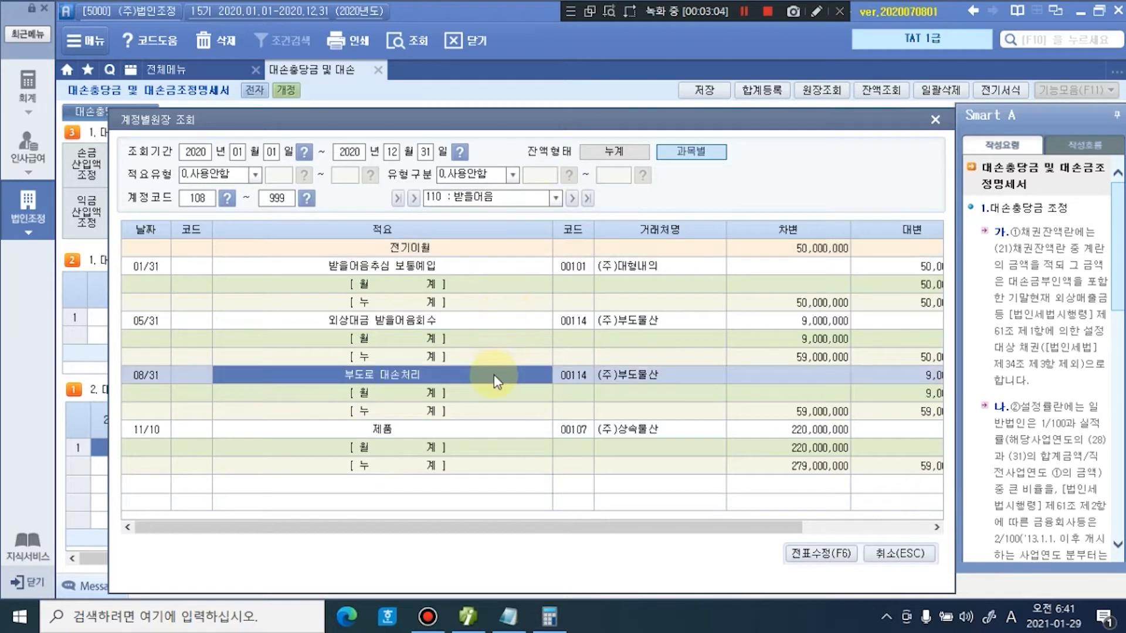
double_click(422, 377)
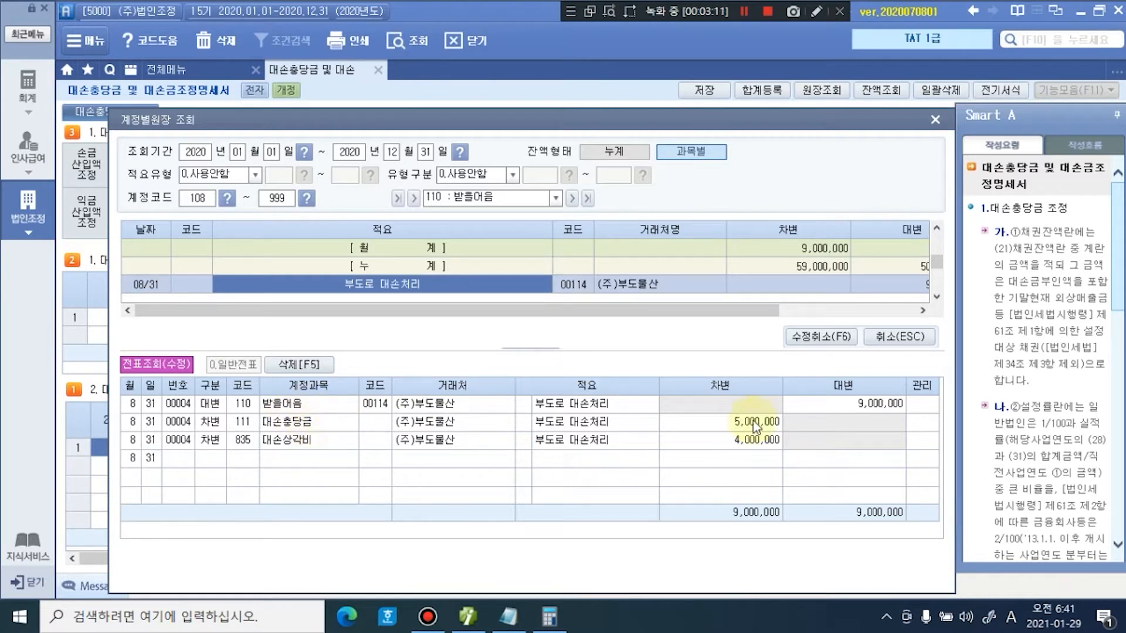
click(882, 405)
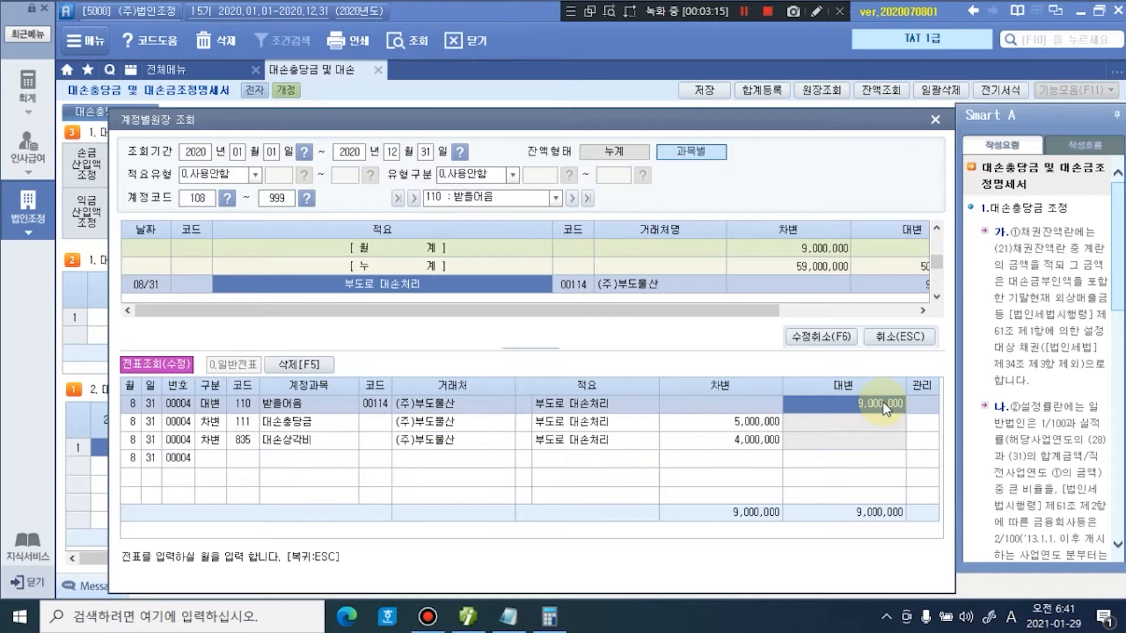
click(760, 423)
click(733, 446)
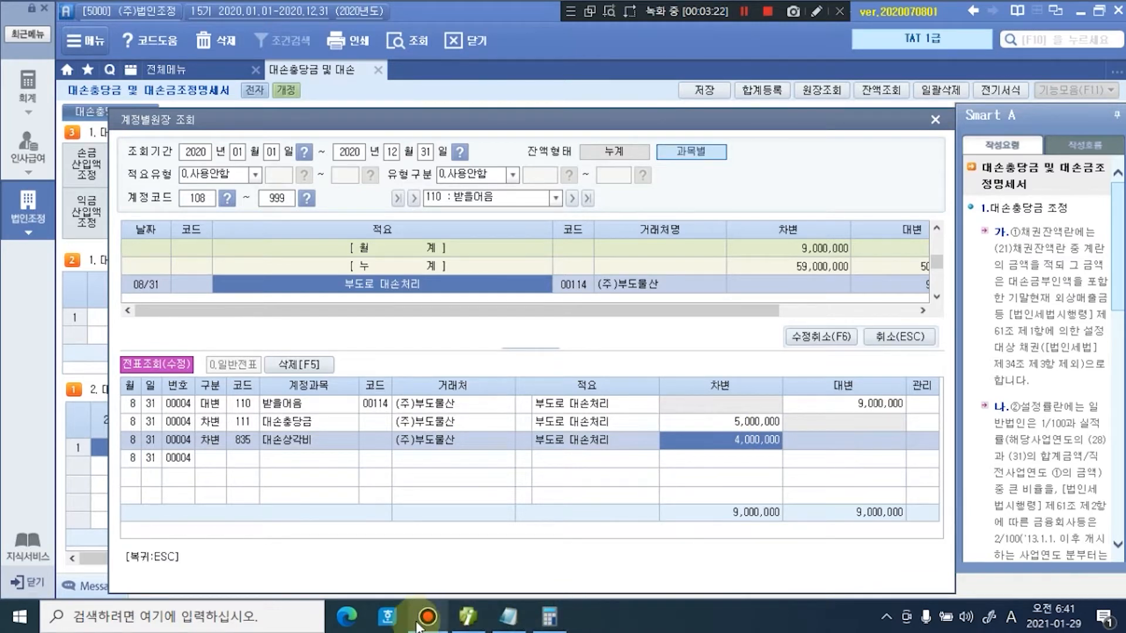
Step: In Notepad, add the debit lines 차) 대손충당금 5,000,000 and 대손상각비 4,000,000 under the 08월 31일 heading
click(507, 616)
key(Return)
text(차) 댓ㅗㄴㅅ)
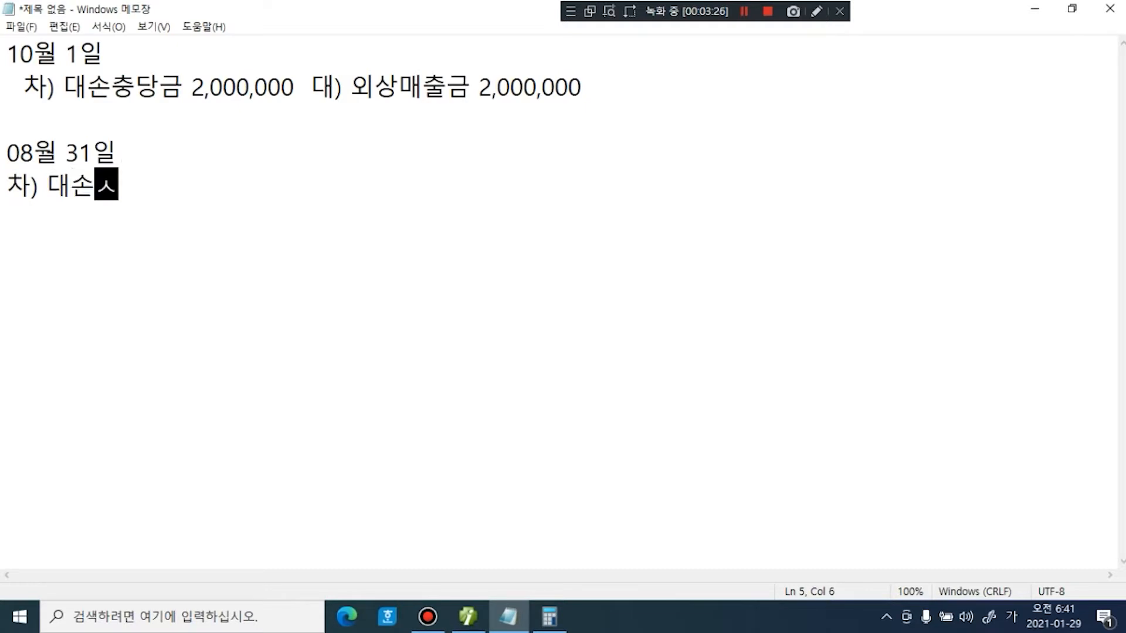
text(ㅜㅇㄷㅏㅇㄱㅡㅁ 5,)
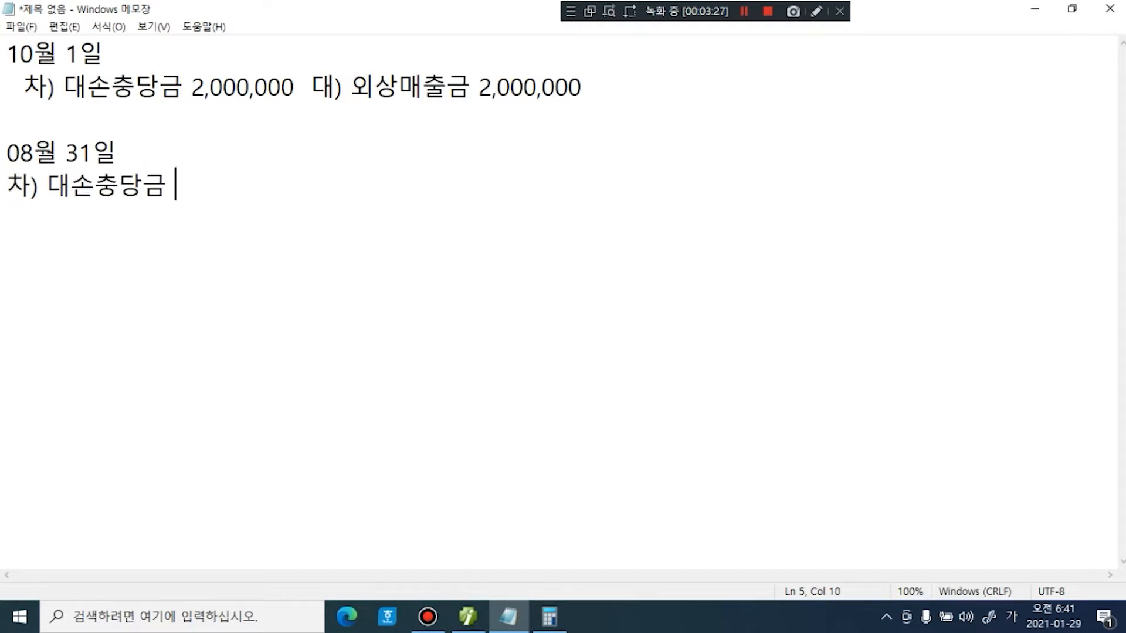
text(000,000)
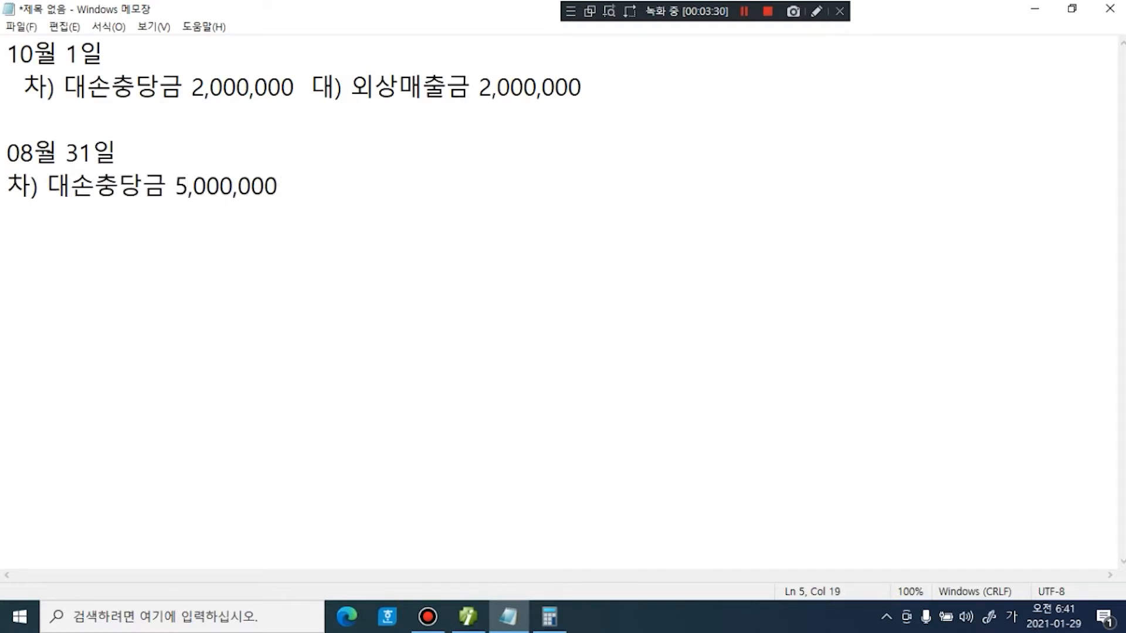
text(ㄷㅐㅅㅗㄴㅅㅏㅇㄱㅏㄱㅂㅣ )
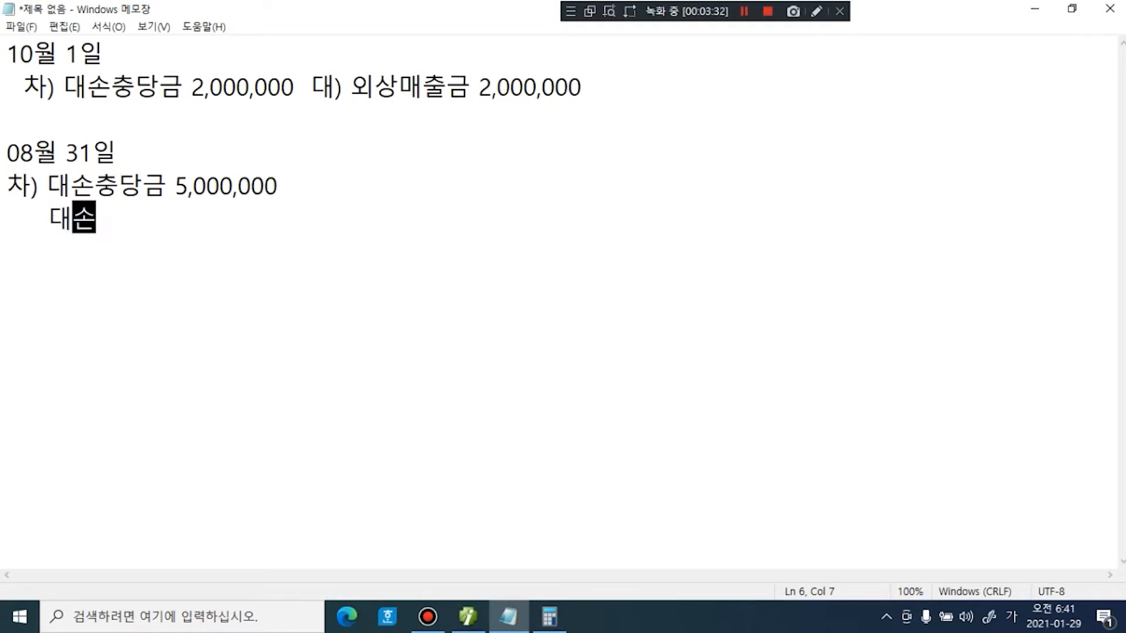
text(4,000,000)
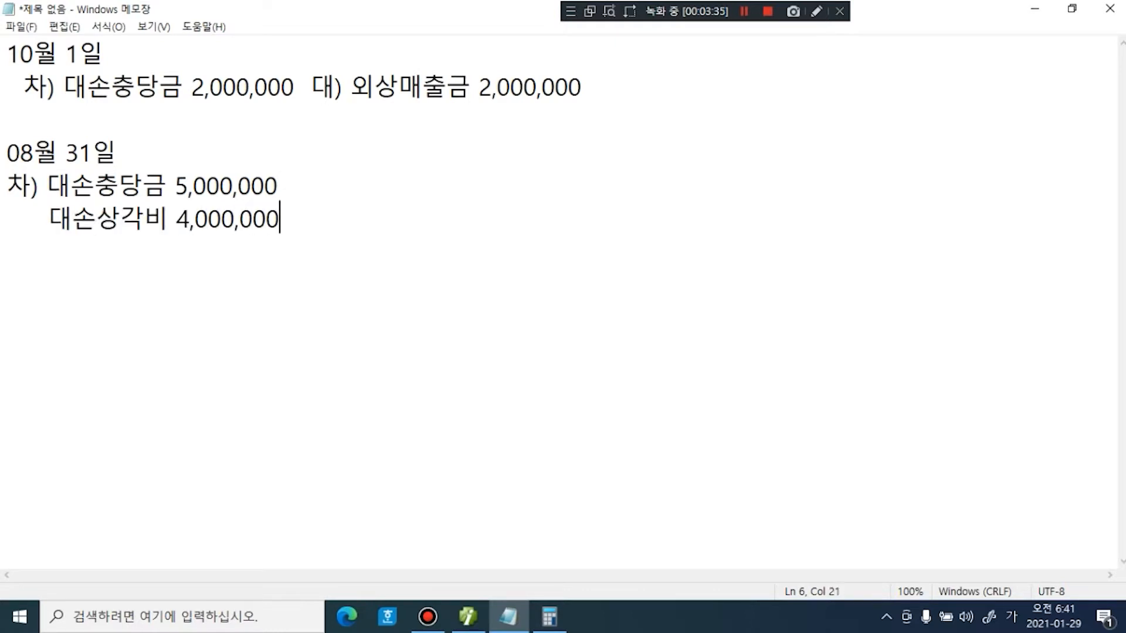
Step: Append the credit entry 대) 받을어음 9,000,000 to the 08월 31일 대손충당금 line
key(Up)
text(ㄷㅐ) ㅂㅏㄷㅇㅡㄹㅇㅓㅇㅡㅁ )
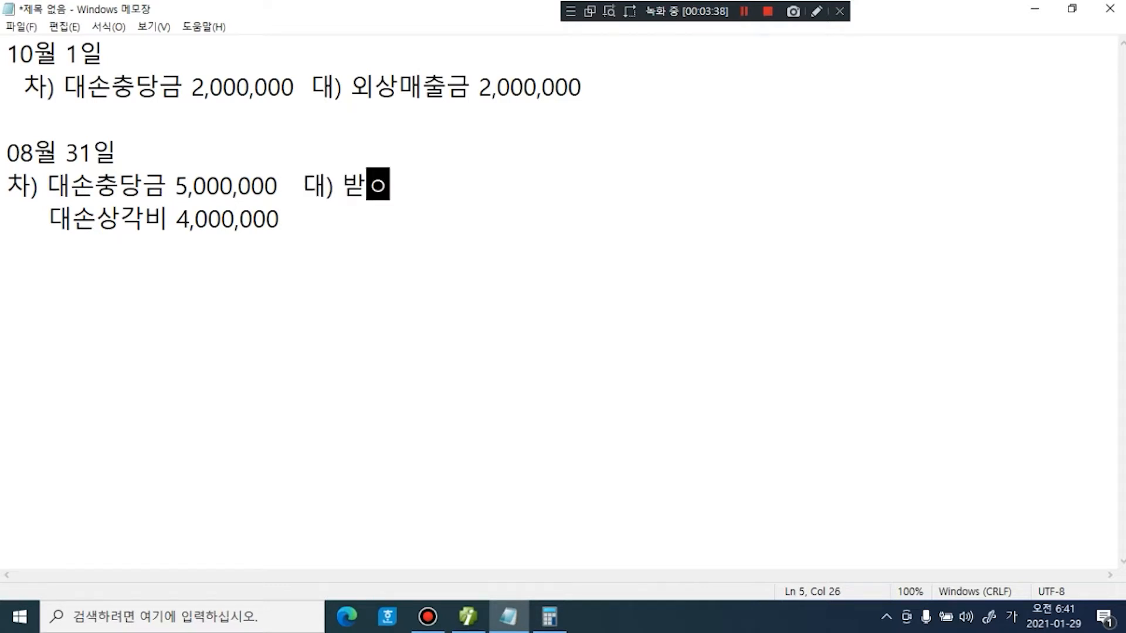
text(9,000,000)
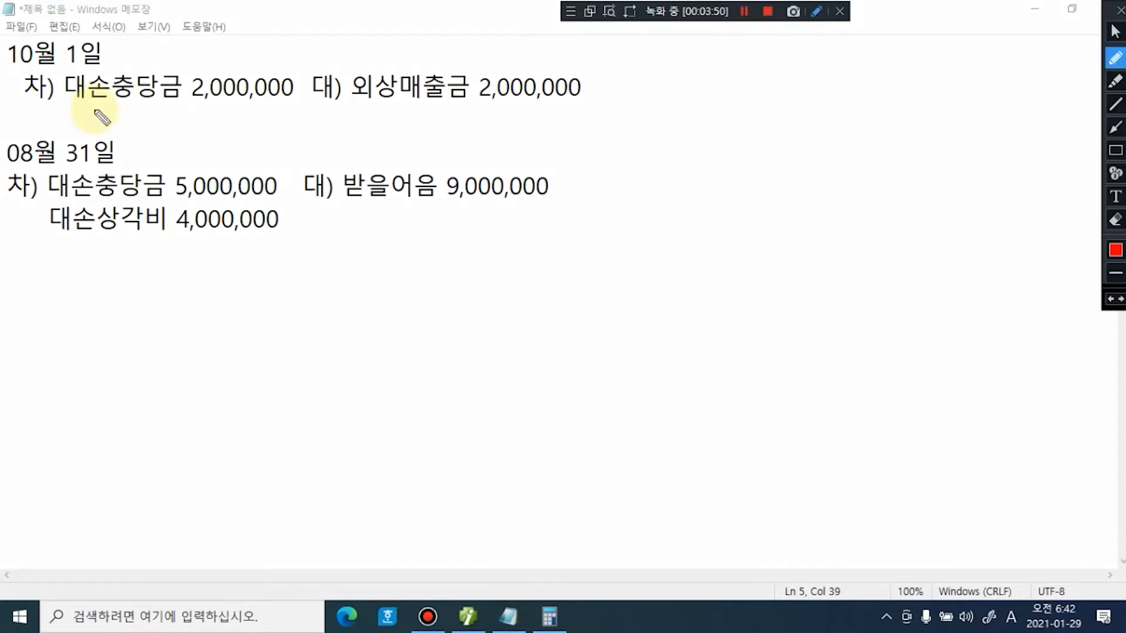
mouse_move(597, 69)
mouse_down()
mouse_move(610, 95)
mouse_move(644, 96)
mouse_move(661, 76)
mouse_move(678, 89)
mouse_move(740, 94)
mouse_up()
mouse_move(620, 112)
mouse_down()
mouse_move(669, 112)
mouse_move(660, 125)
mouse_move(680, 112)
mouse_move(741, 115)
mouse_up()
drag(617, 148, 756, 133)
drag(757, 83, 757, 126)
drag(587, 86, 604, 144)
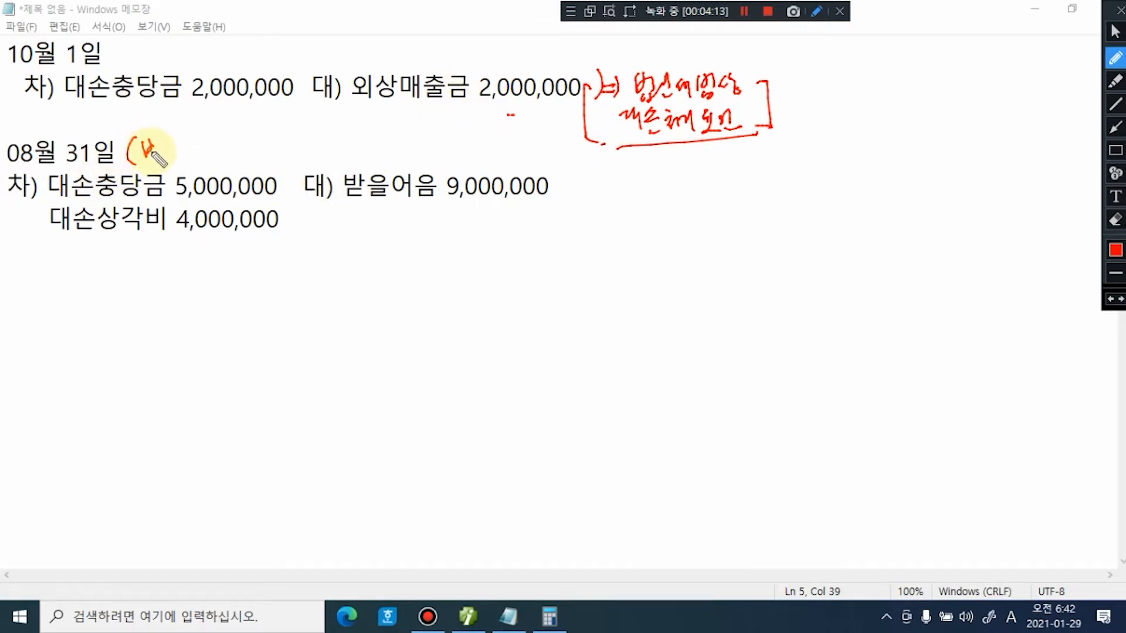
mouse_move(169, 151)
mouse_down()
mouse_move(176, 164)
mouse_move(258, 153)
mouse_move(258, 168)
mouse_up()
drag(189, 326, 188, 351)
mouse_move(190, 339)
mouse_down()
mouse_move(827, 342)
mouse_move(842, 373)
mouse_up()
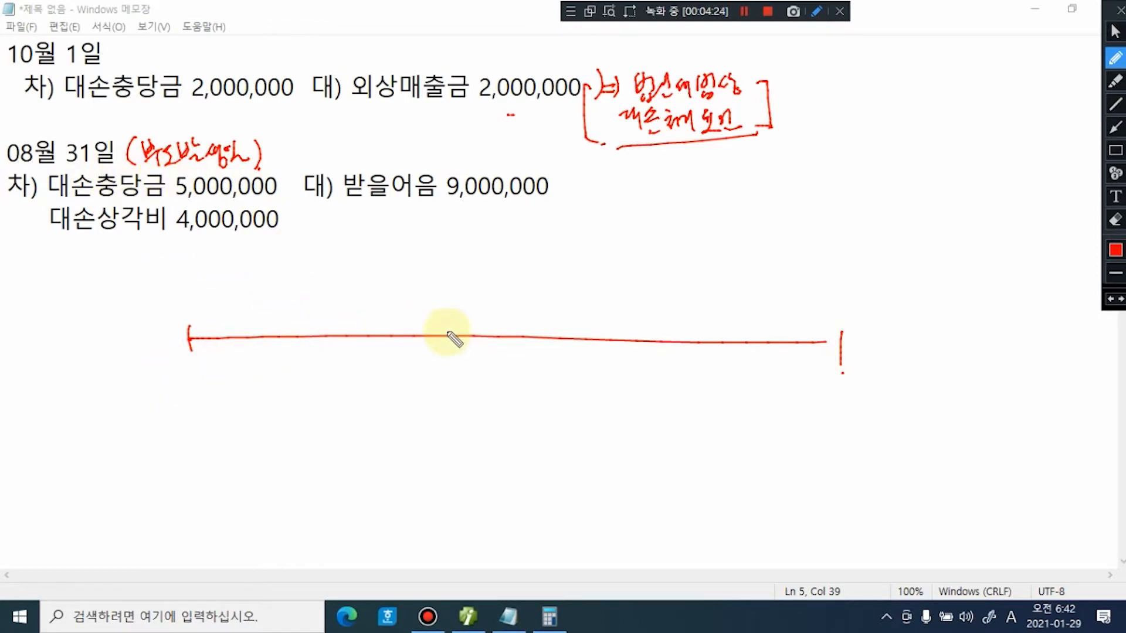
drag(518, 353, 525, 365)
mouse_move(515, 356)
mouse_down()
mouse_move(520, 415)
mouse_move(531, 437)
mouse_move(555, 444)
mouse_up()
mouse_move(332, 354)
mouse_down()
mouse_move(347, 360)
mouse_move(339, 382)
mouse_up()
drag(350, 202, 435, 199)
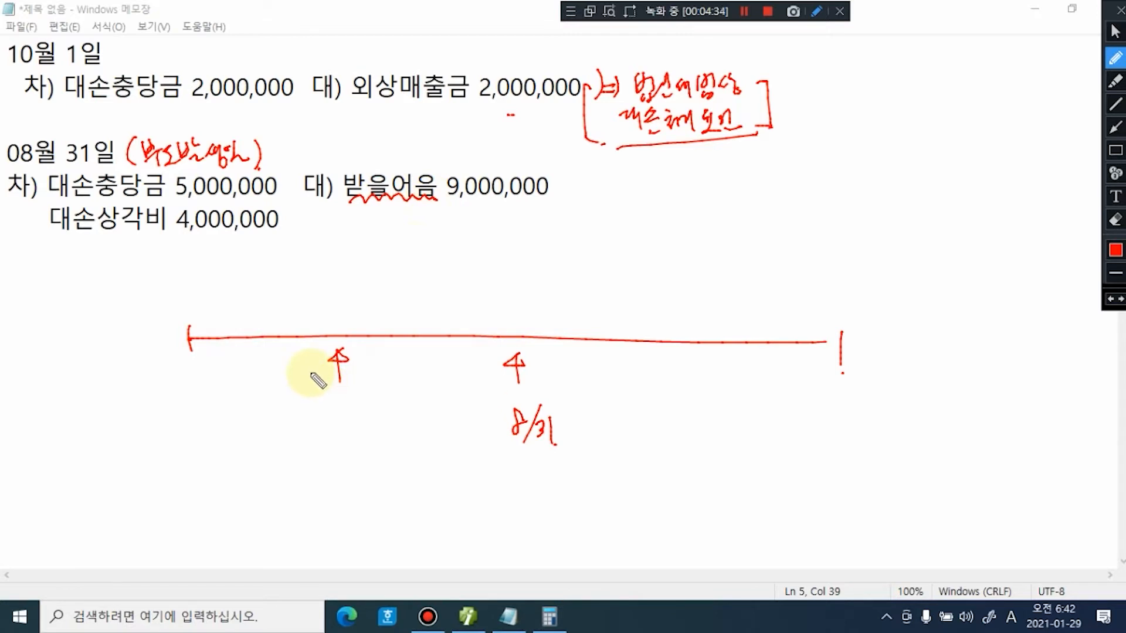
mouse_move(334, 378)
mouse_down()
mouse_move(328, 394)
mouse_move(342, 411)
mouse_up()
drag(366, 387, 367, 404)
click(375, 408)
drag(372, 327, 467, 311)
drag(403, 251, 443, 270)
drag(583, 467, 503, 361)
mouse_move(504, 361)
mouse_down()
mouse_move(524, 357)
mouse_move(578, 448)
mouse_up()
drag(389, 207, 385, 247)
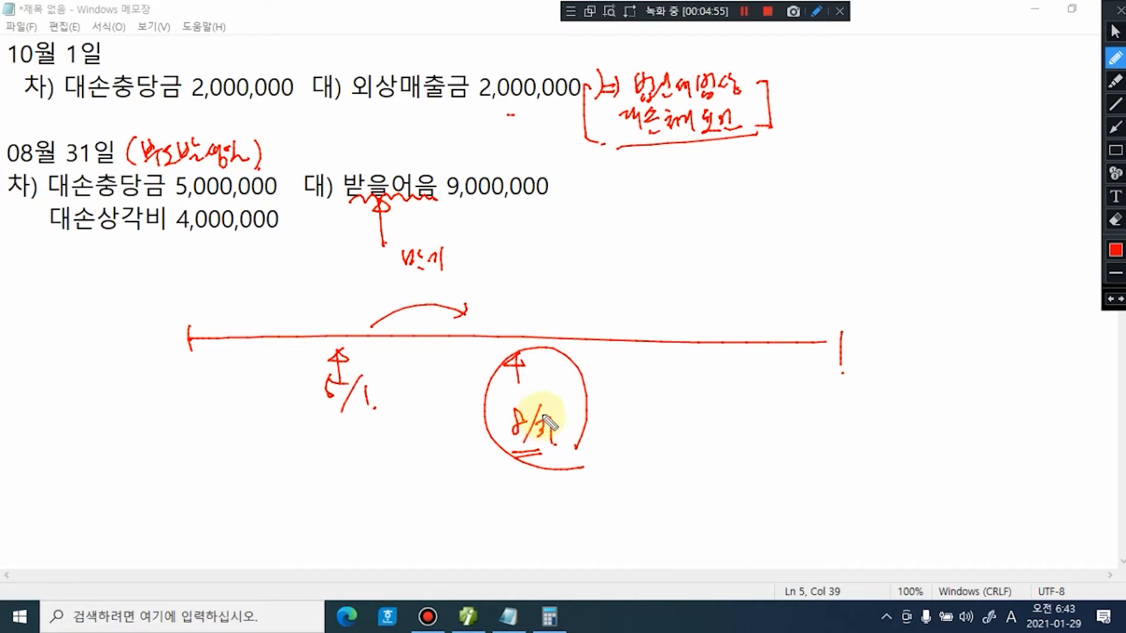
drag(348, 203, 440, 199)
mouse_move(556, 271)
mouse_down()
mouse_move(568, 262)
mouse_move(580, 281)
mouse_up()
mouse_move(275, 141)
mouse_down()
mouse_move(334, 142)
mouse_move(348, 159)
mouse_up()
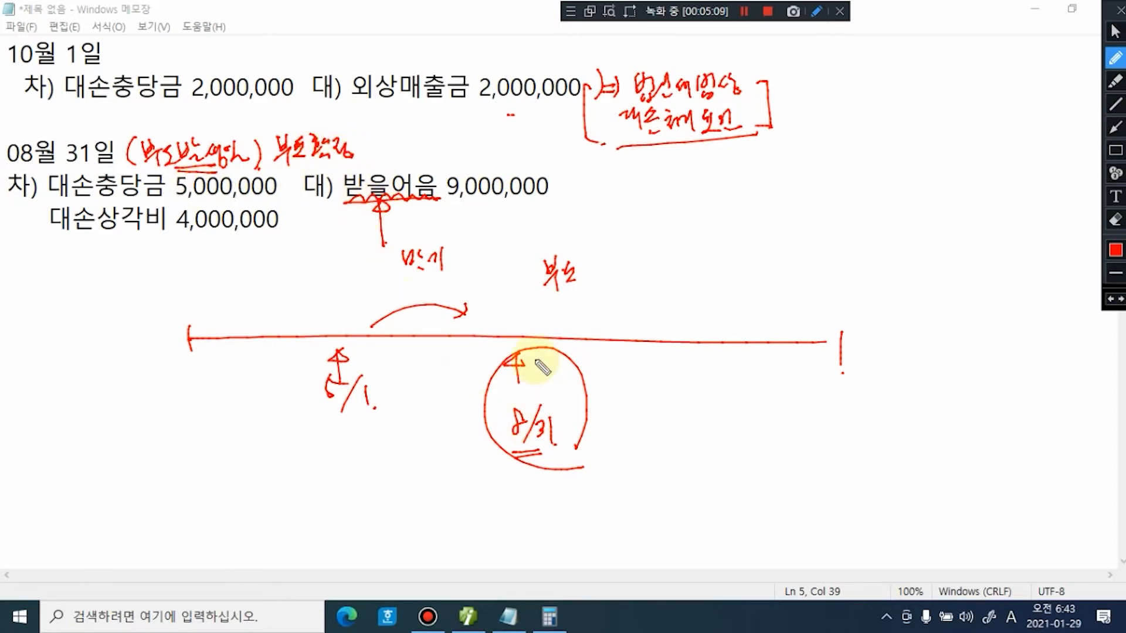
mouse_move(516, 353)
mouse_down()
mouse_move(524, 369)
mouse_move(504, 371)
mouse_move(511, 403)
mouse_up()
mouse_move(533, 333)
mouse_down()
mouse_move(710, 293)
mouse_move(795, 294)
mouse_up()
mouse_move(762, 236)
mouse_down()
mouse_move(751, 274)
mouse_move(812, 263)
mouse_up()
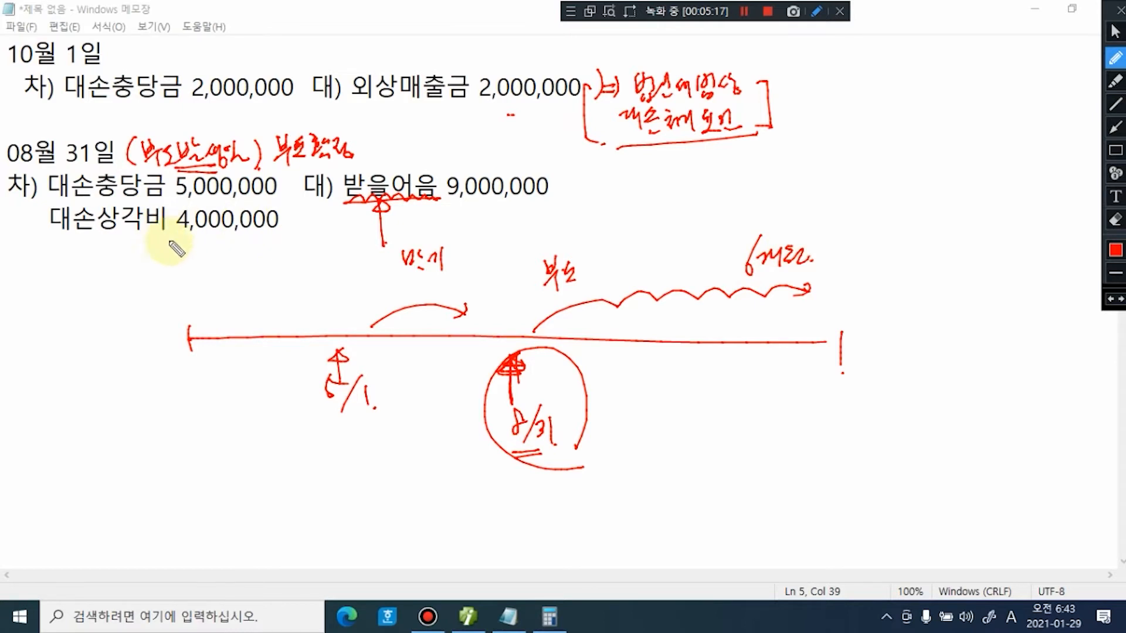
drag(50, 241, 283, 240)
click(302, 242)
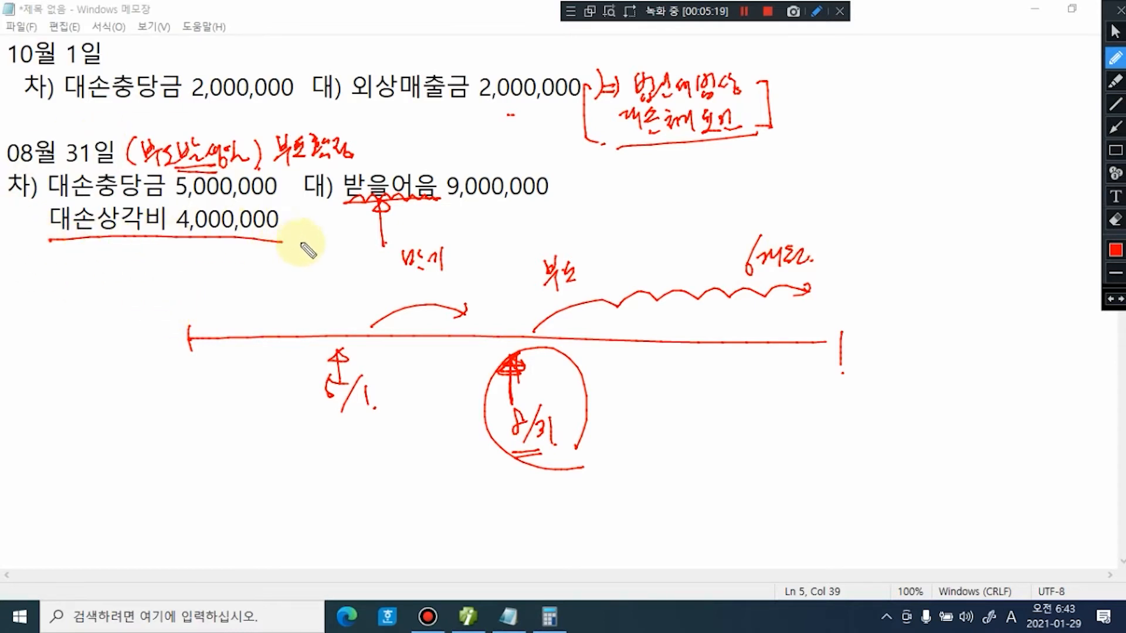
mouse_move(566, 182)
mouse_down()
mouse_move(577, 226)
mouse_move(555, 227)
mouse_up()
drag(593, 194, 593, 210)
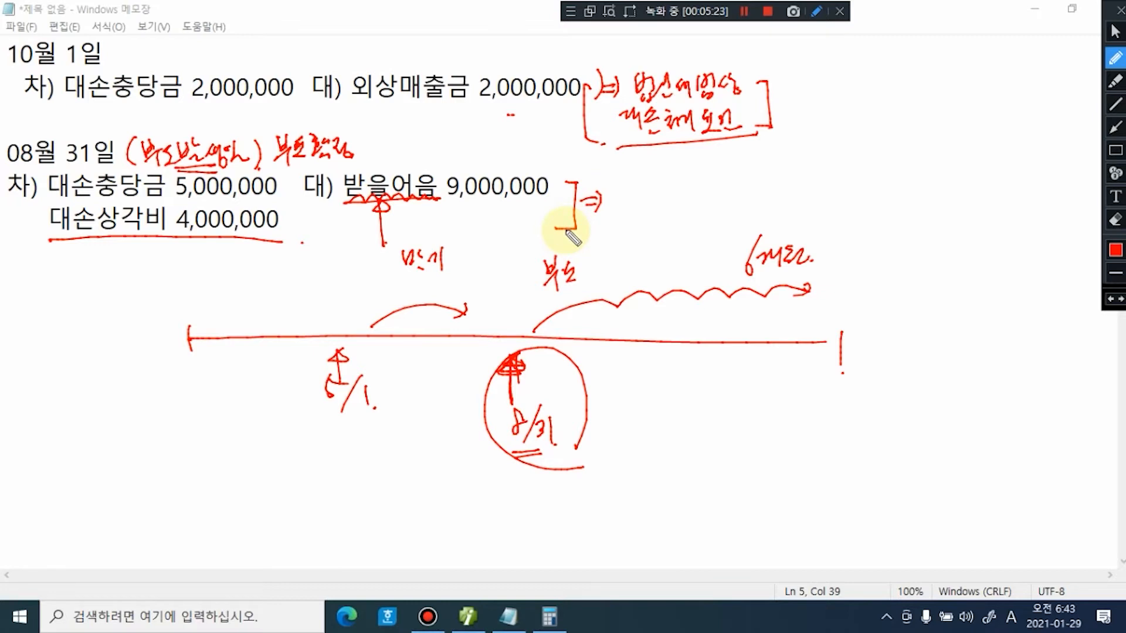
mouse_move(636, 189)
mouse_down()
mouse_move(626, 206)
mouse_move(635, 209)
mouse_up()
mouse_move(639, 191)
mouse_down()
mouse_move(641, 208)
mouse_move(666, 210)
mouse_up()
drag(608, 233, 669, 217)
click(678, 221)
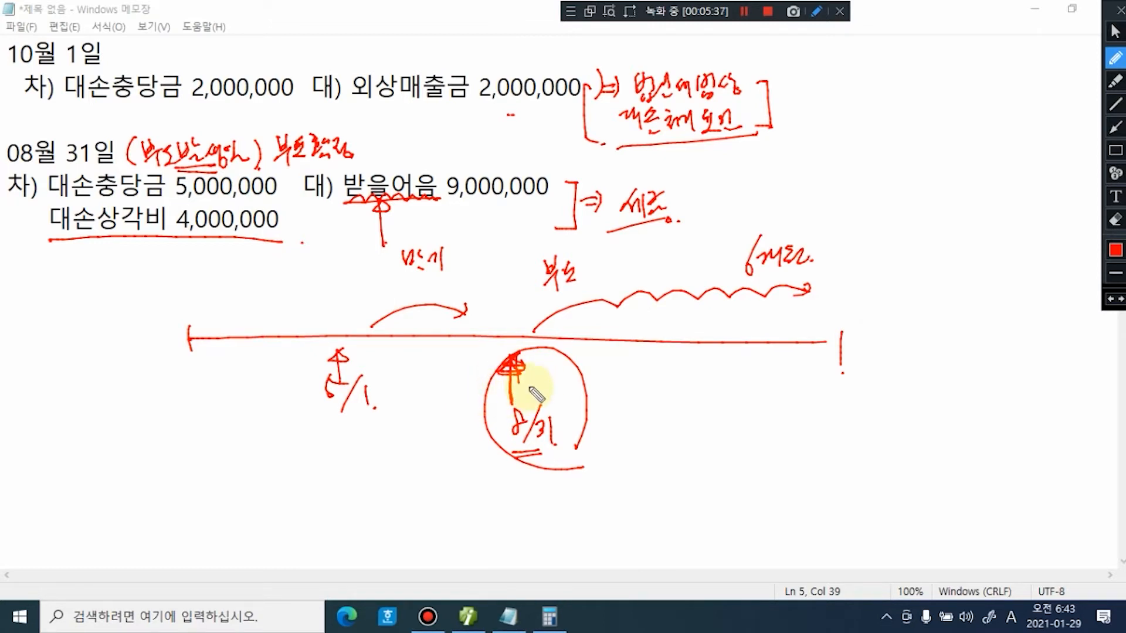
drag(898, 301, 915, 305)
mouse_move(922, 326)
mouse_down()
mouse_move(920, 291)
mouse_move(936, 319)
mouse_up()
drag(925, 301, 936, 308)
drag(949, 296, 977, 303)
drag(917, 223, 926, 230)
drag(918, 239, 919, 251)
drag(934, 229, 946, 248)
drag(958, 229, 960, 252)
mouse_move(962, 320)
mouse_down()
mouse_move(981, 295)
mouse_move(955, 342)
mouse_up()
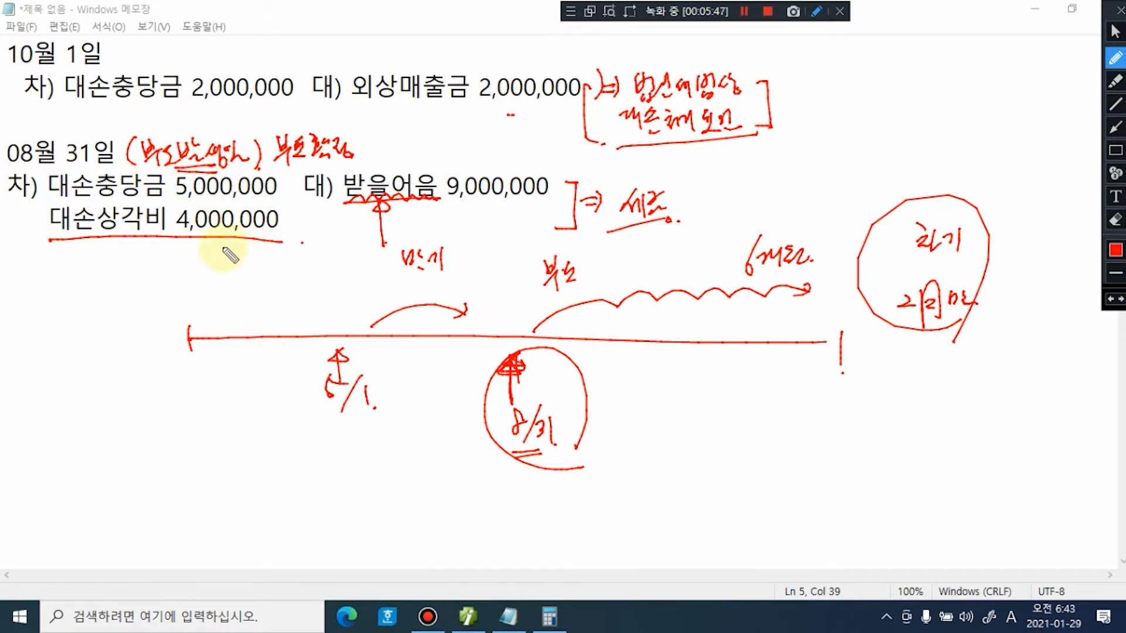
mouse_move(96, 281)
mouse_down()
mouse_move(85, 299)
mouse_move(109, 286)
mouse_up()
drag(103, 293, 110, 307)
drag(121, 276, 125, 280)
mouse_move(134, 274)
mouse_down()
mouse_move(122, 288)
mouse_move(184, 289)
mouse_up()
drag(94, 330, 183, 304)
mouse_move(727, 455)
mouse_down()
mouse_move(724, 441)
mouse_move(965, 434)
mouse_move(991, 407)
mouse_move(967, 463)
mouse_move(994, 464)
mouse_up()
drag(124, 326, 128, 327)
click(134, 326)
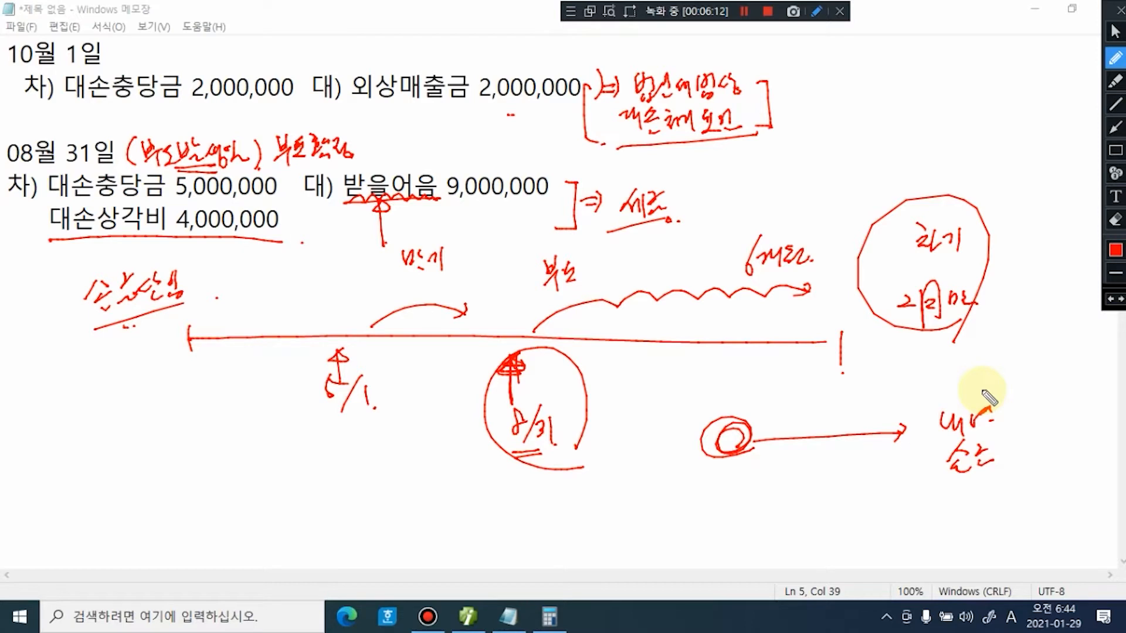
drag(331, 230, 303, 258)
drag(311, 228, 339, 258)
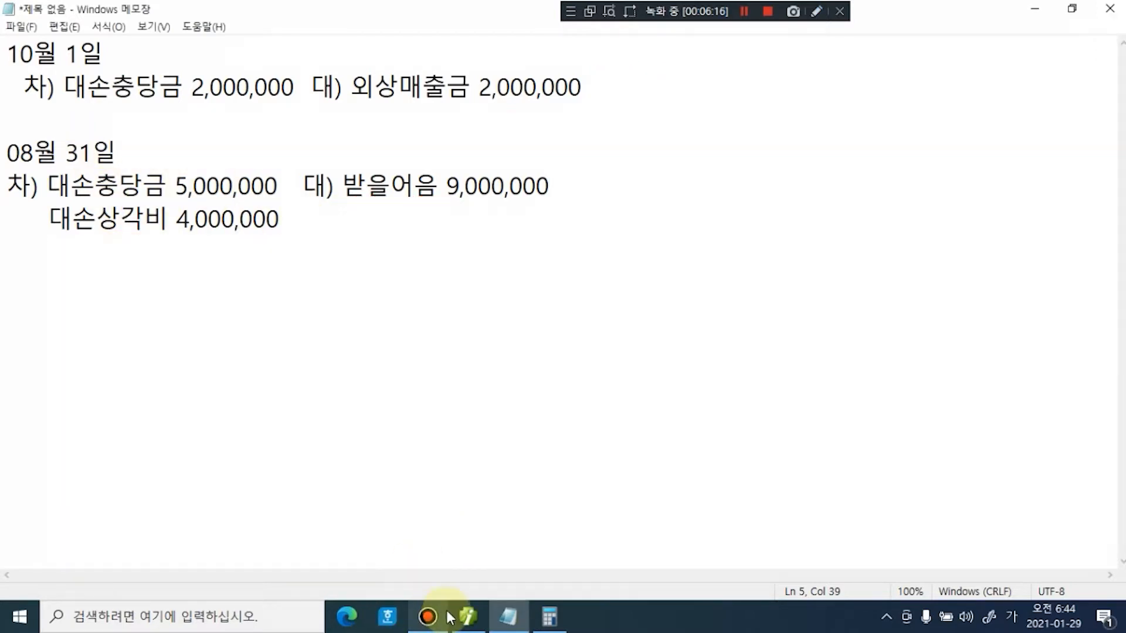
Step: In Smart A, start the first row of 2. 대손금 조정 with date 10-01 and account 외상매출금
click(468, 617)
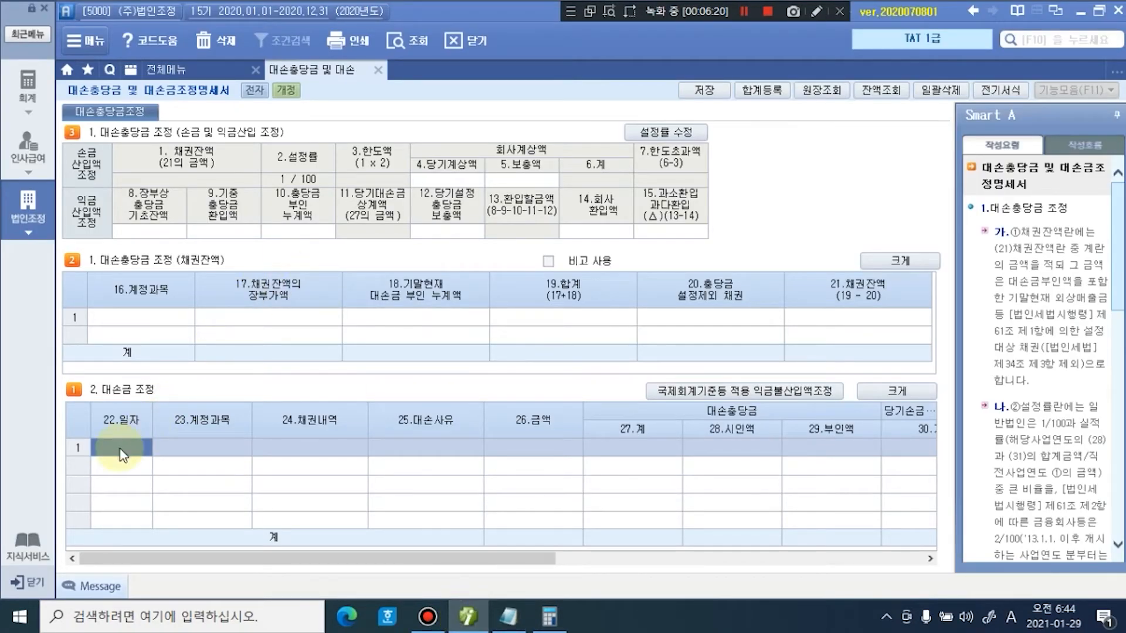
text(1001)
key(Return)
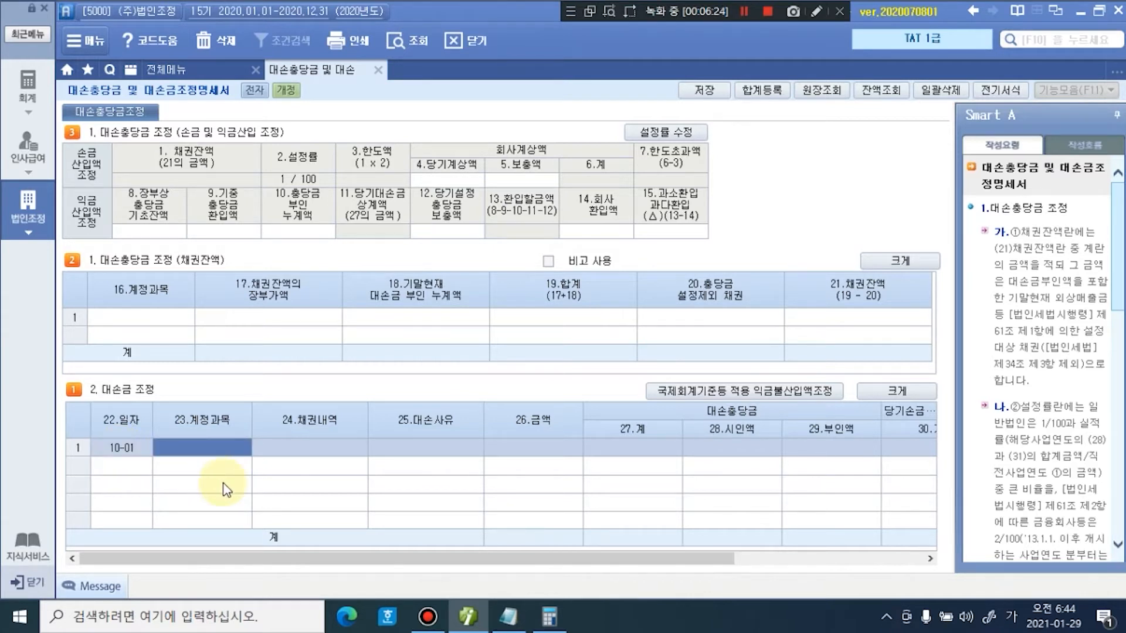
key(F2)
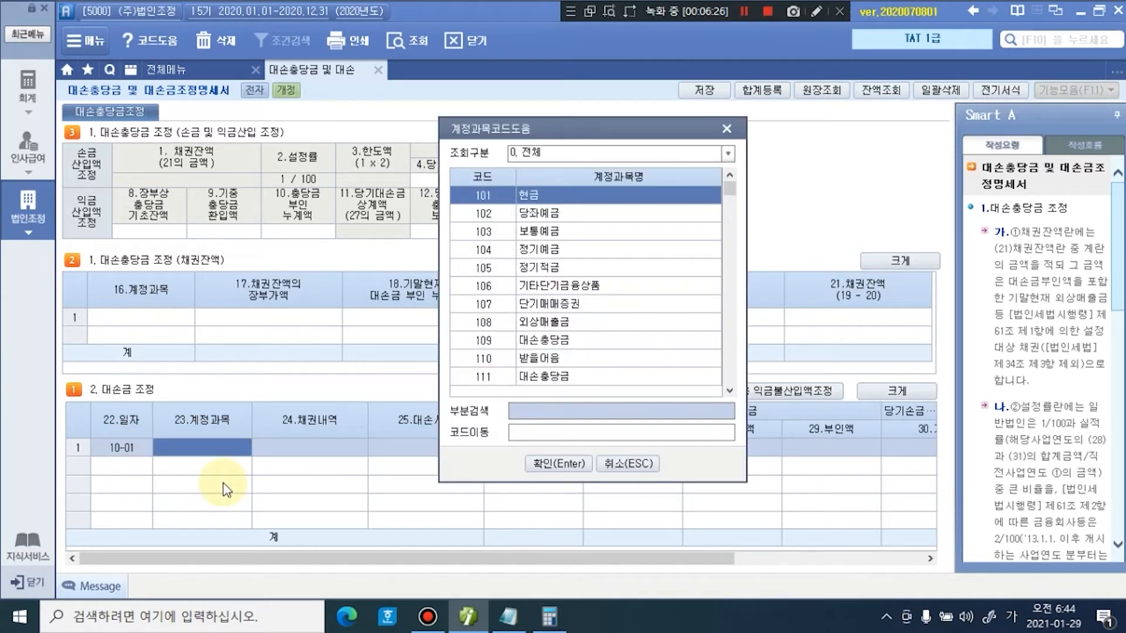
text(외상)
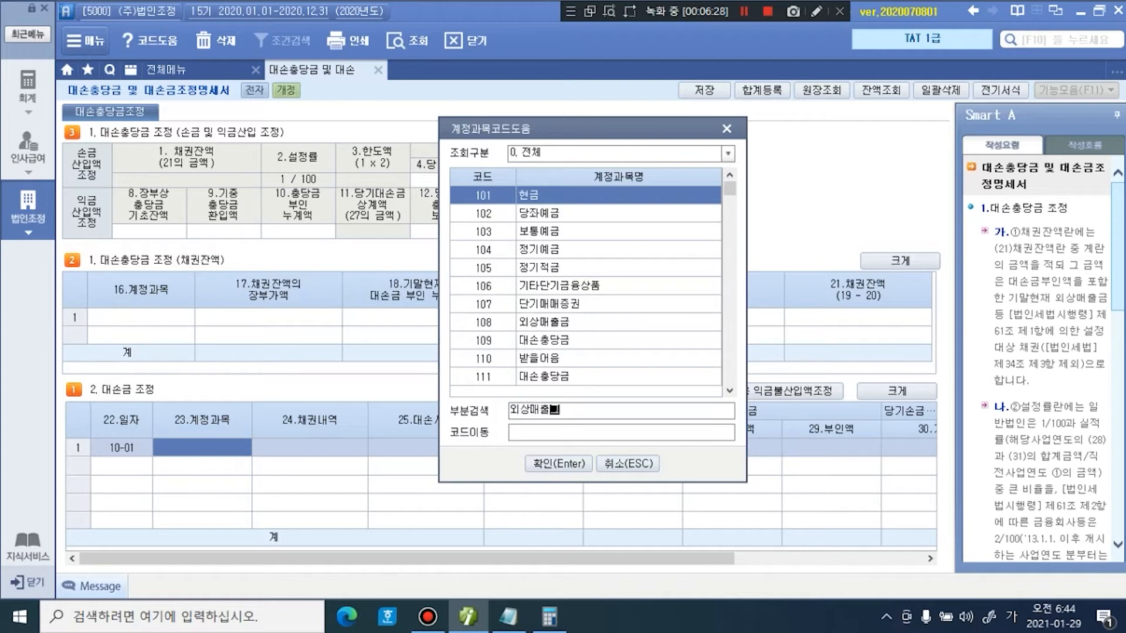
text(매출)
key(Return)
key(Return)
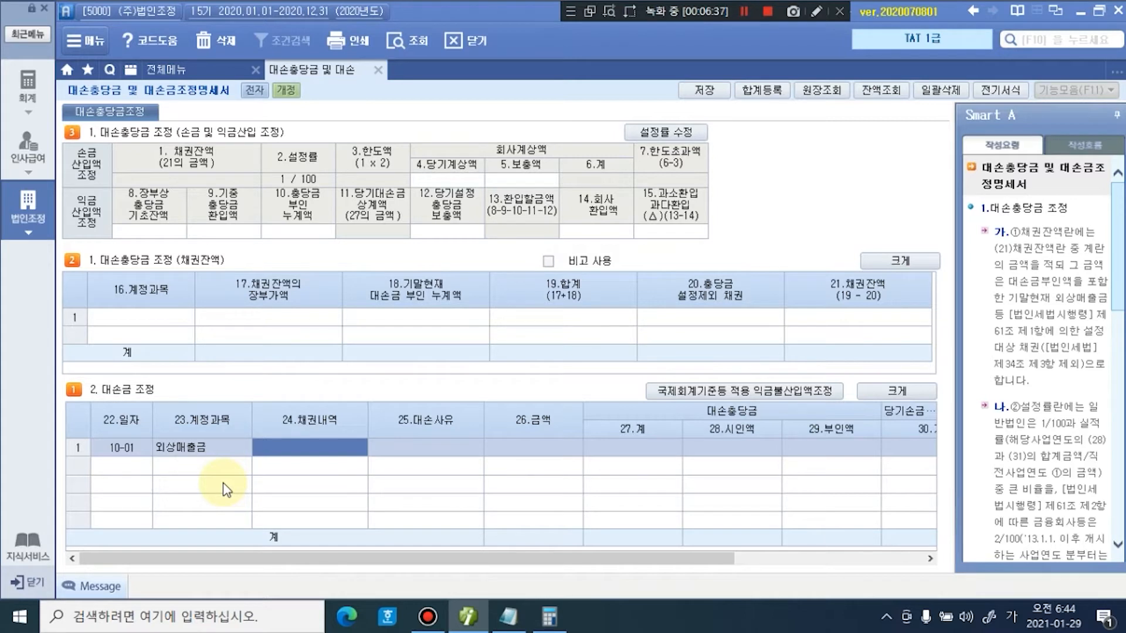
Step: Fill in the 10-01 row with 채권내역 제품매출, 대손사유 파산 and 금액 2,000,000
text(제부)
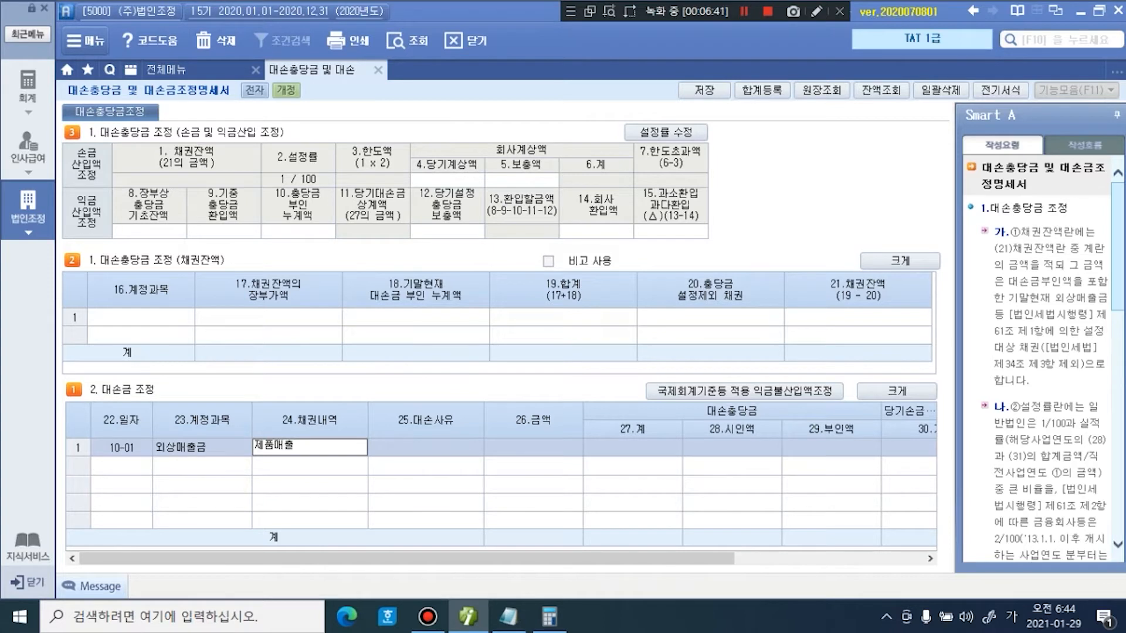
text(매출)
key(Return)
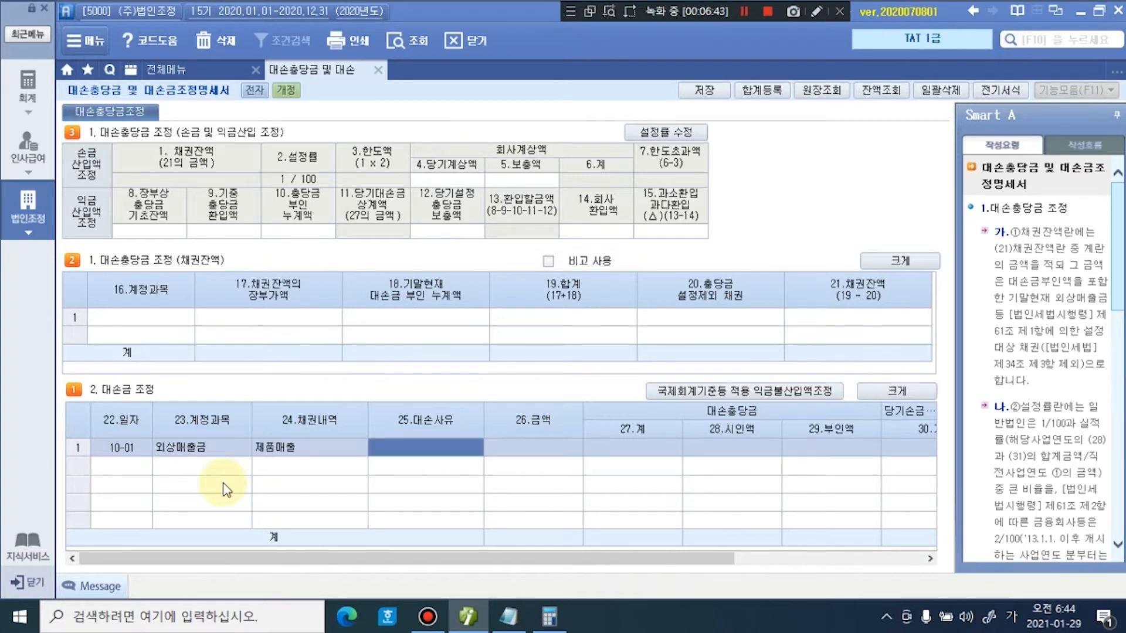
text(파산)
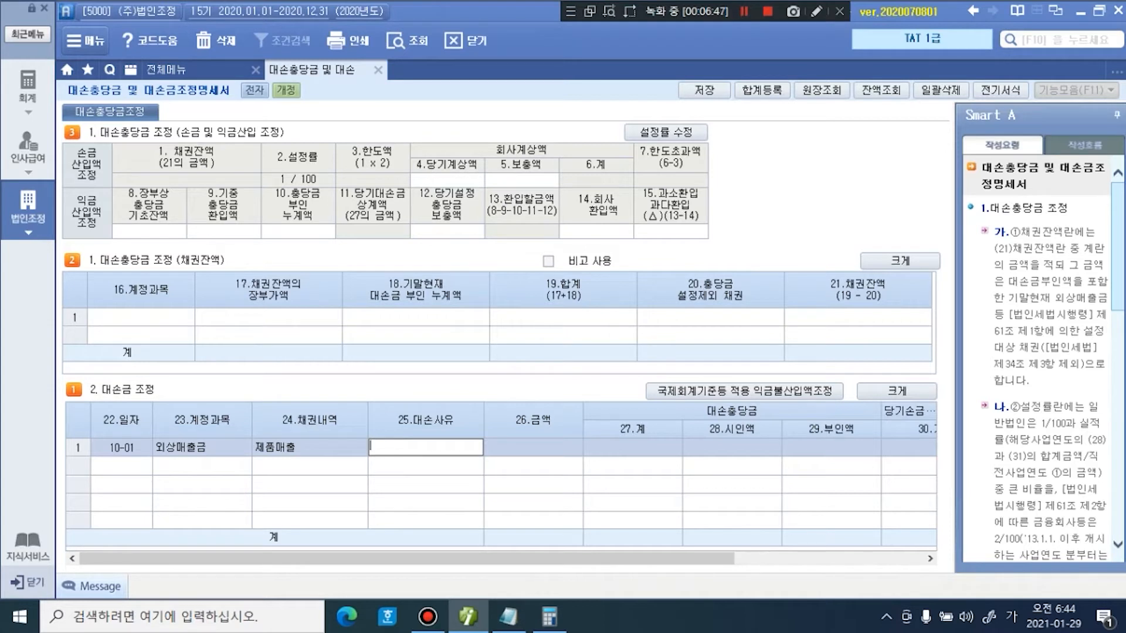
key(Return)
key(Left)
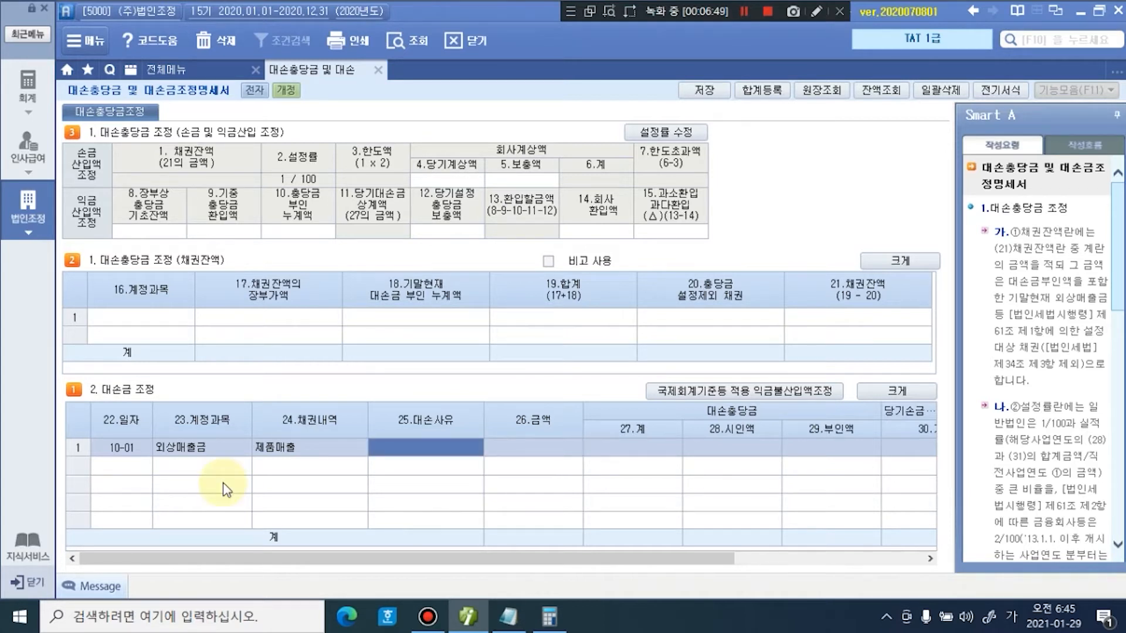
text(파산)
key(Return)
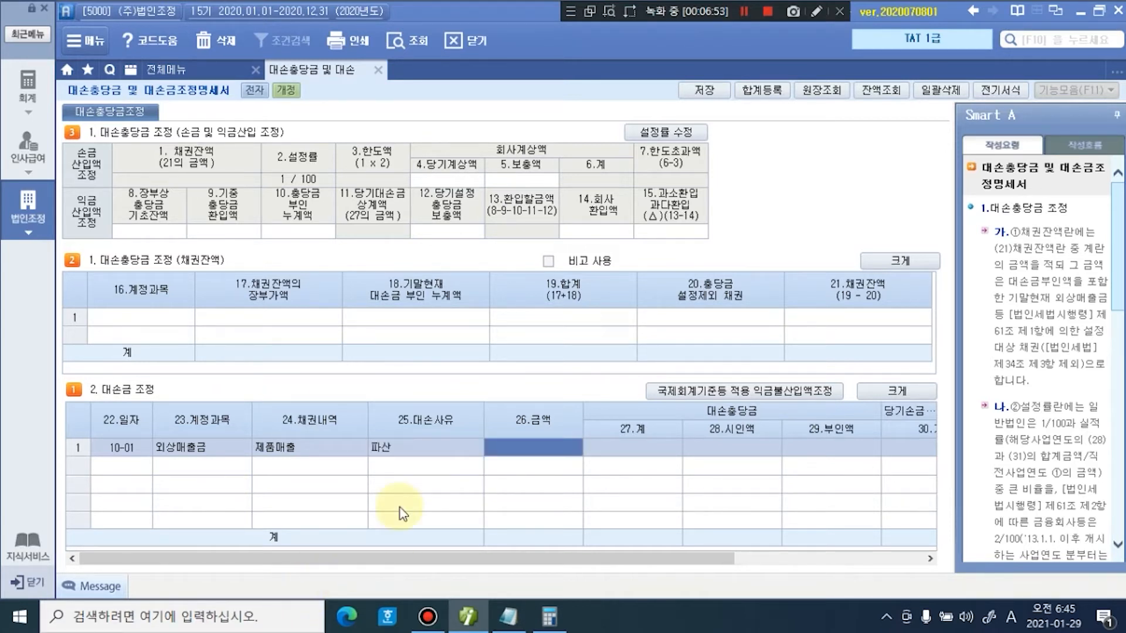
text(4)
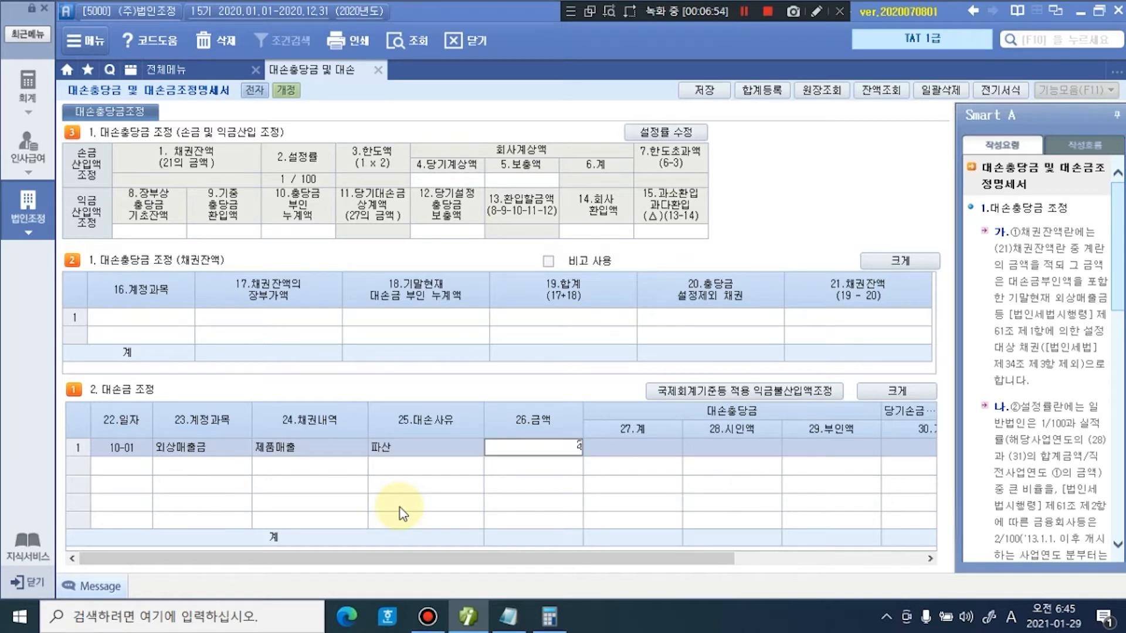
key(Return)
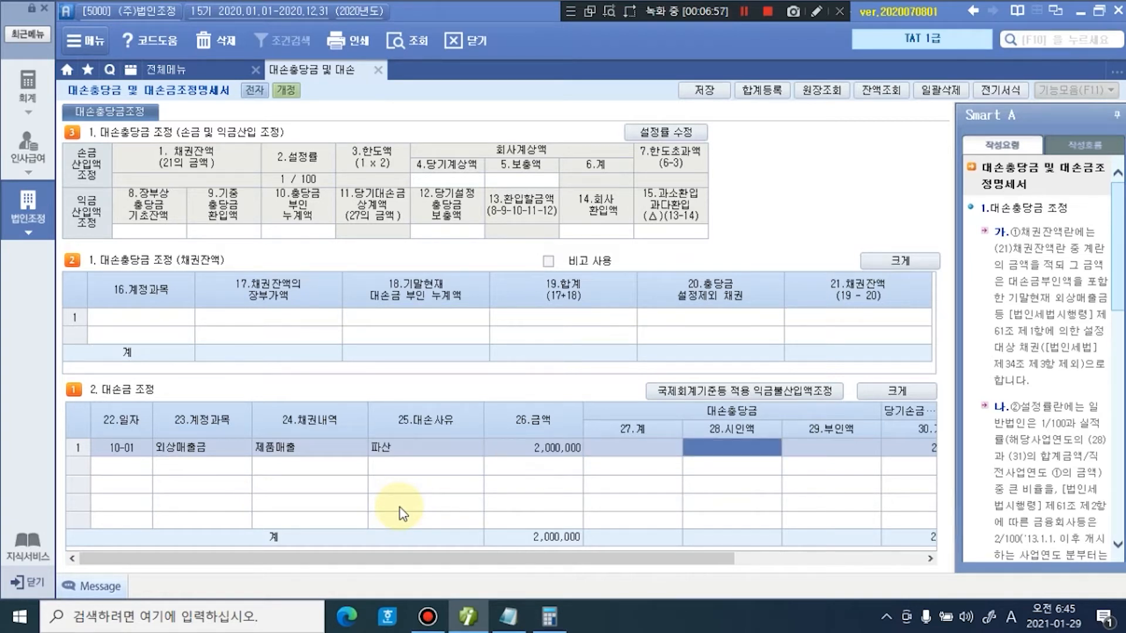
Step: Switch to Notepad, restore its window to a smaller size and place it above the 대손금 조정 table, with the table showing 당기손금 계상액
drag(682, 567, 904, 546)
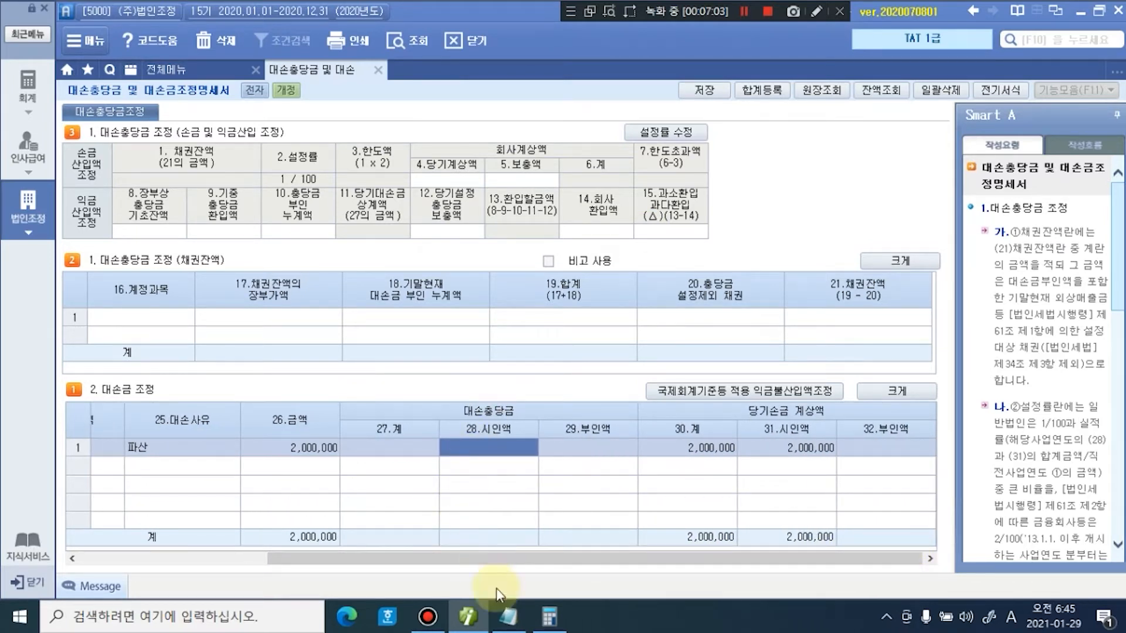
click(508, 616)
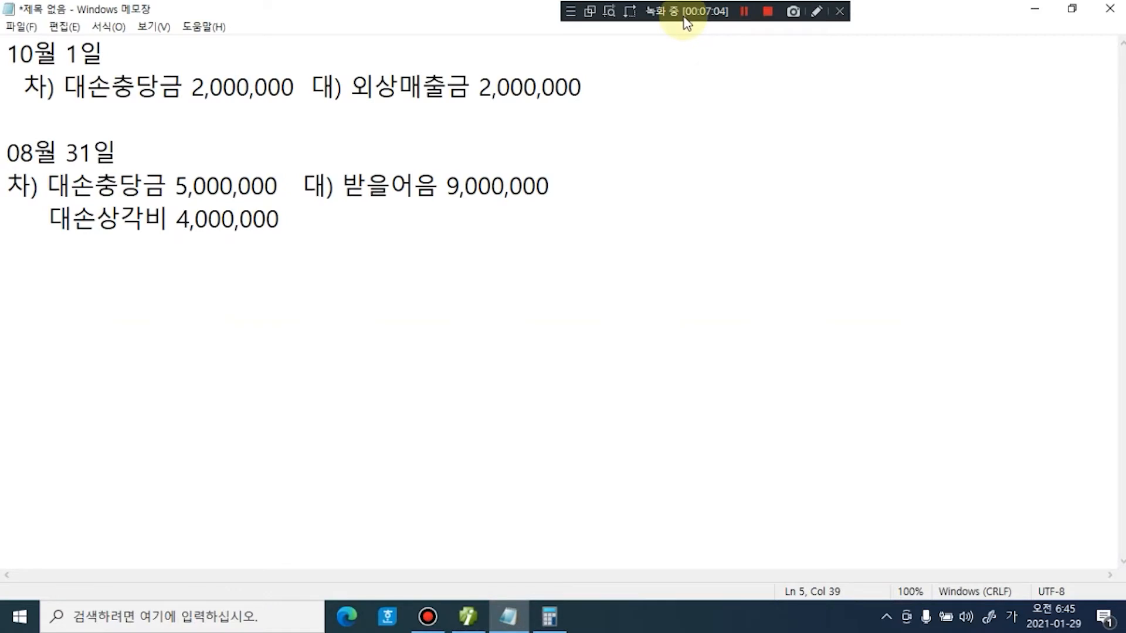
click(1071, 10)
drag(618, 90, 656, 70)
Step: With the red screen pen, underline 외상매출금 and 대손충당금 under 10월 1일, plus 대손충당금 and 대손상각비 under 08월 31일
click(816, 11)
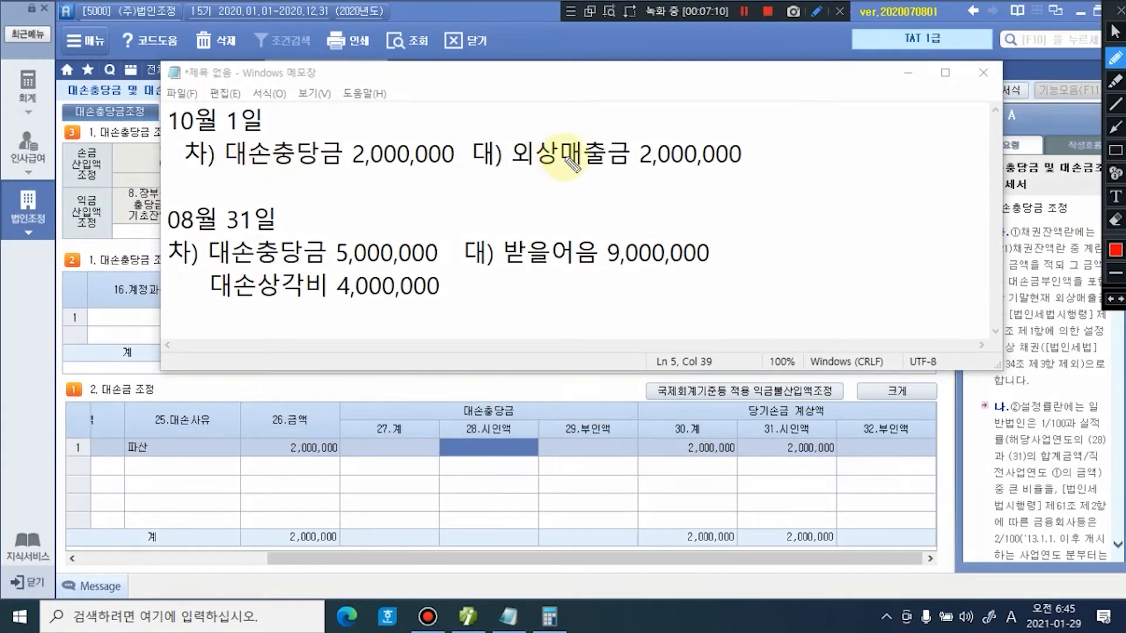
drag(515, 176, 635, 175)
click(642, 173)
drag(234, 174, 371, 174)
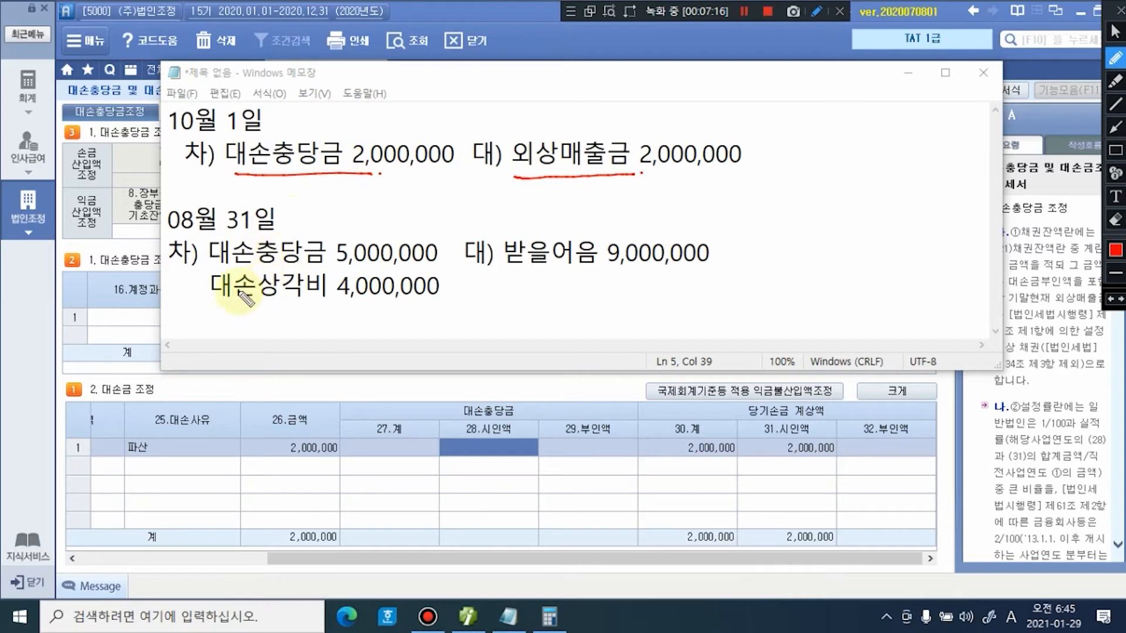
drag(273, 271, 318, 268)
drag(273, 301, 315, 303)
click(323, 304)
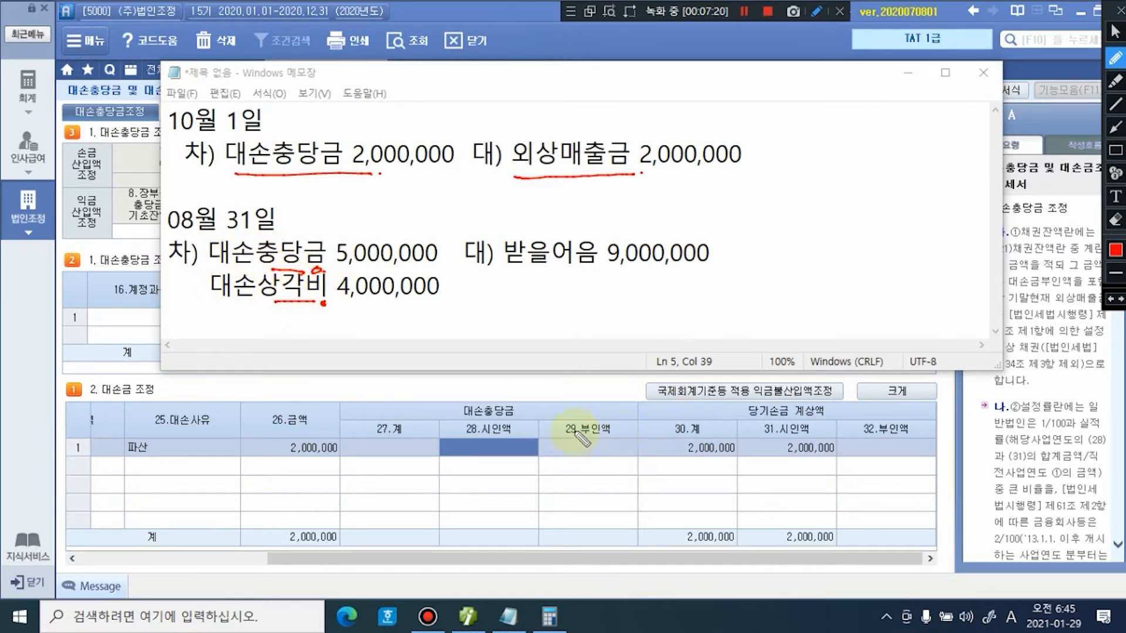
Step: Mark off the 대손충당금 and 당기손금 계상액 column groups with vertical red lines and handwrite 대손상각비 beside the 당기손금 계상액 heading
drag(637, 404, 644, 530)
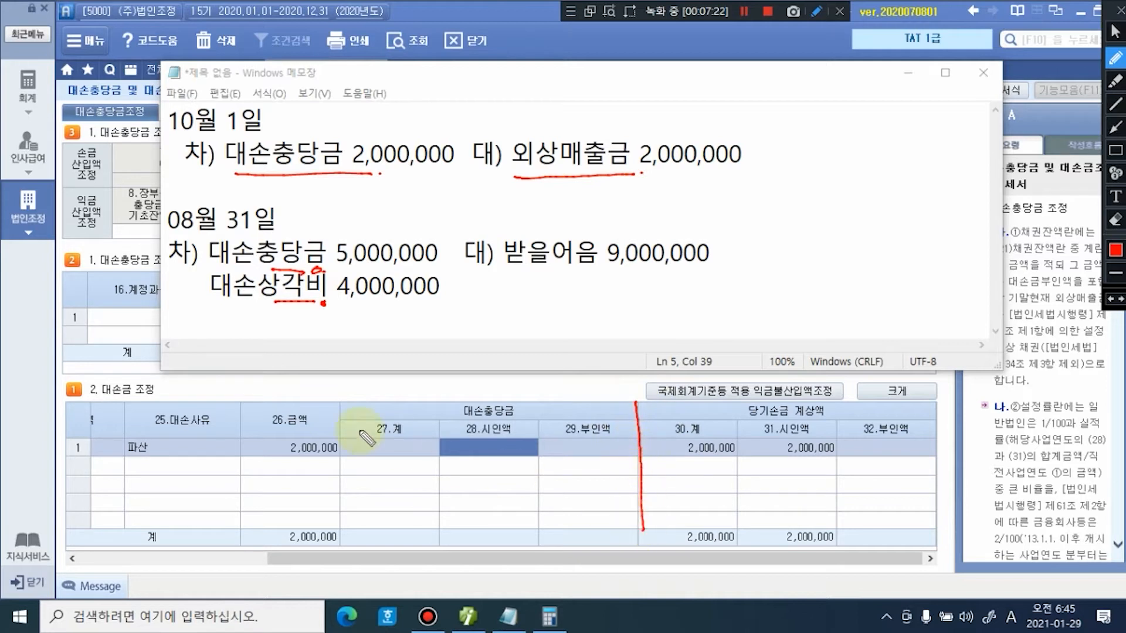
drag(336, 405, 345, 512)
drag(936, 403, 935, 522)
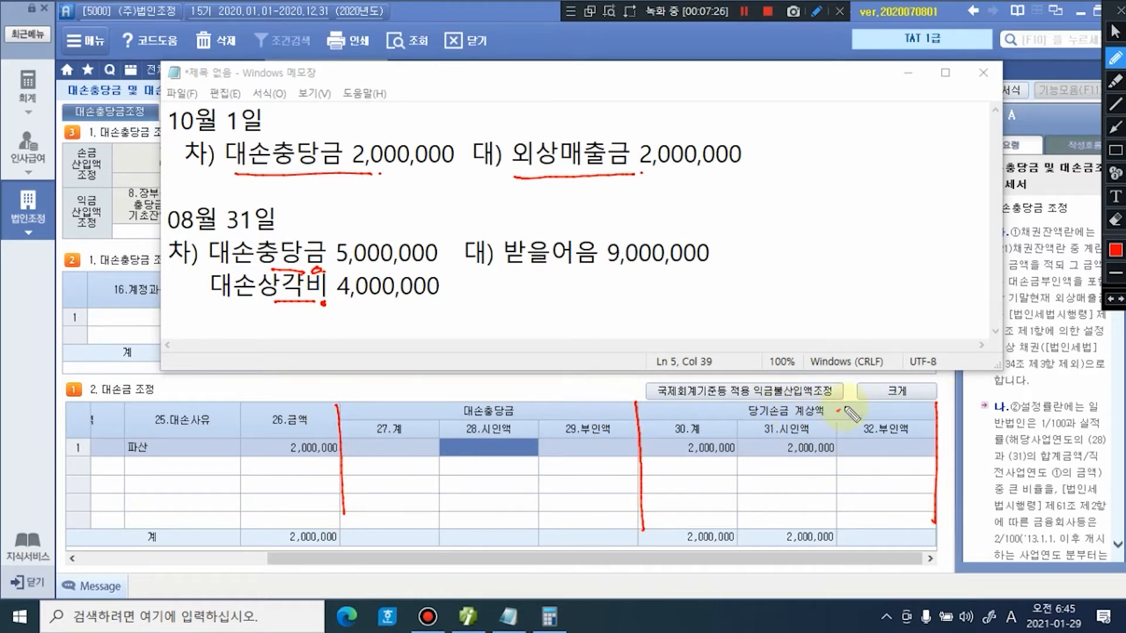
drag(875, 417, 914, 420)
drag(922, 402, 922, 418)
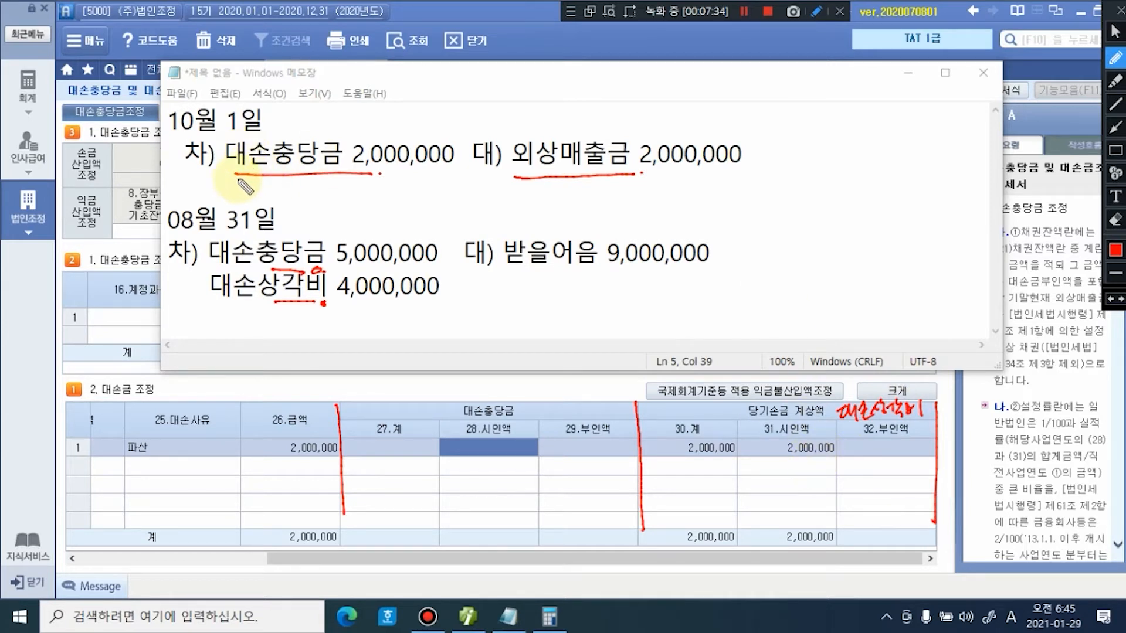
Step: Underline the 10월 1일 대손충당금 entry again, handwrite 2,000,000 above the 대손충당금 heading and draw an arrow to 28.시인액
drag(233, 181, 359, 176)
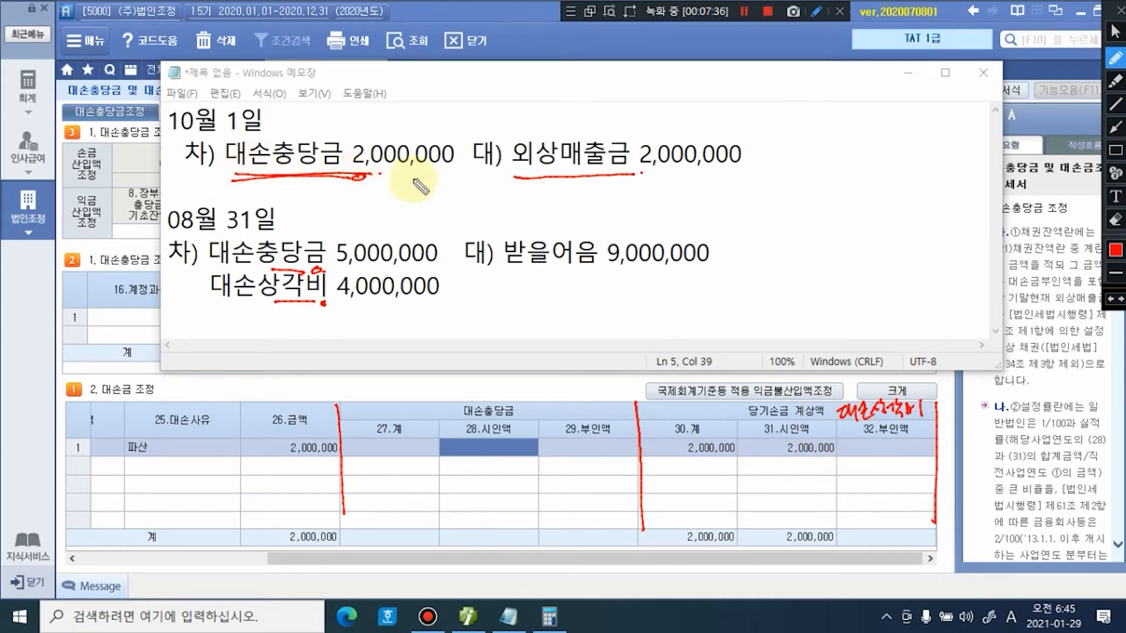
drag(424, 381, 446, 391)
drag(458, 381, 481, 381)
drag(489, 388, 547, 389)
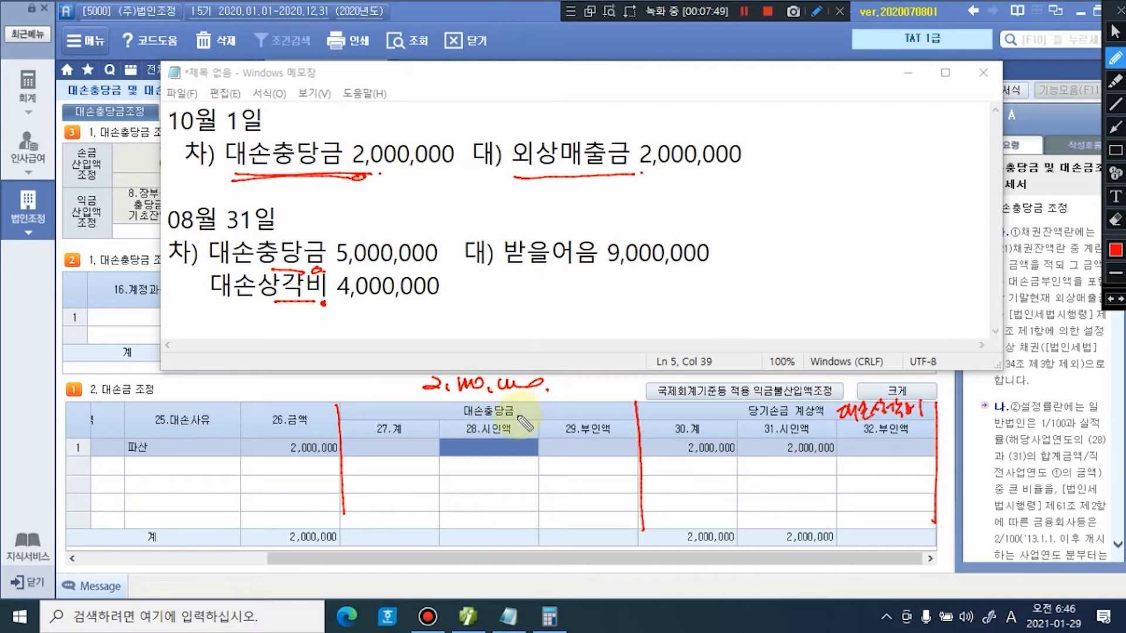
drag(398, 199, 511, 414)
click(527, 409)
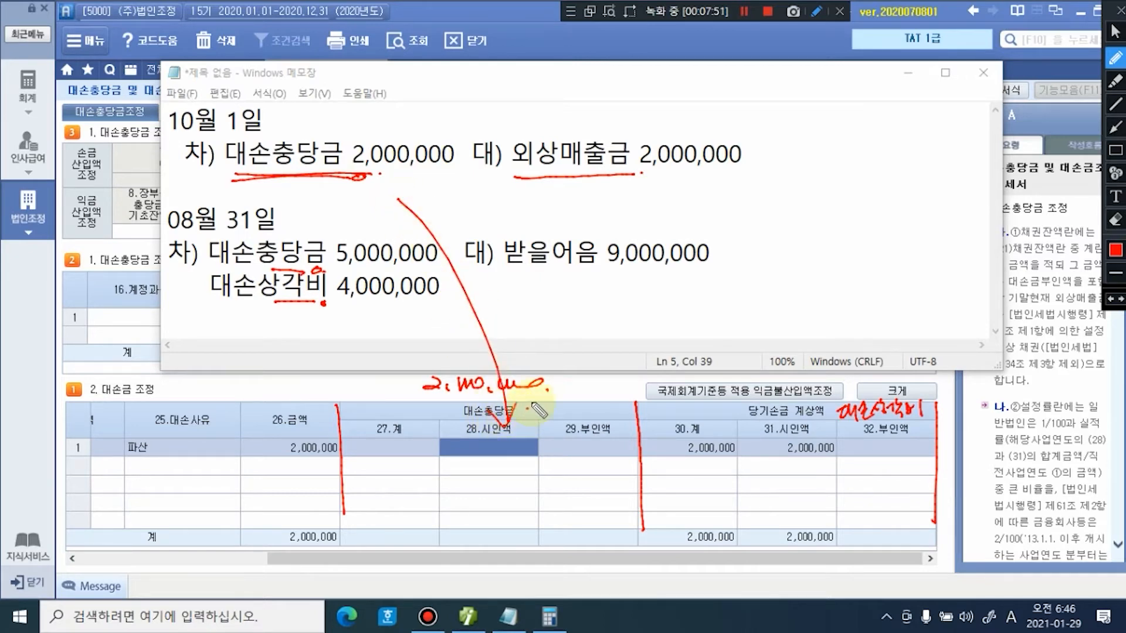
Step: In Smart A, set 28.시인액 of the 10-01 row to 2,000,000, advance to the second row and clear the pen marks
click(1115, 31)
click(505, 461)
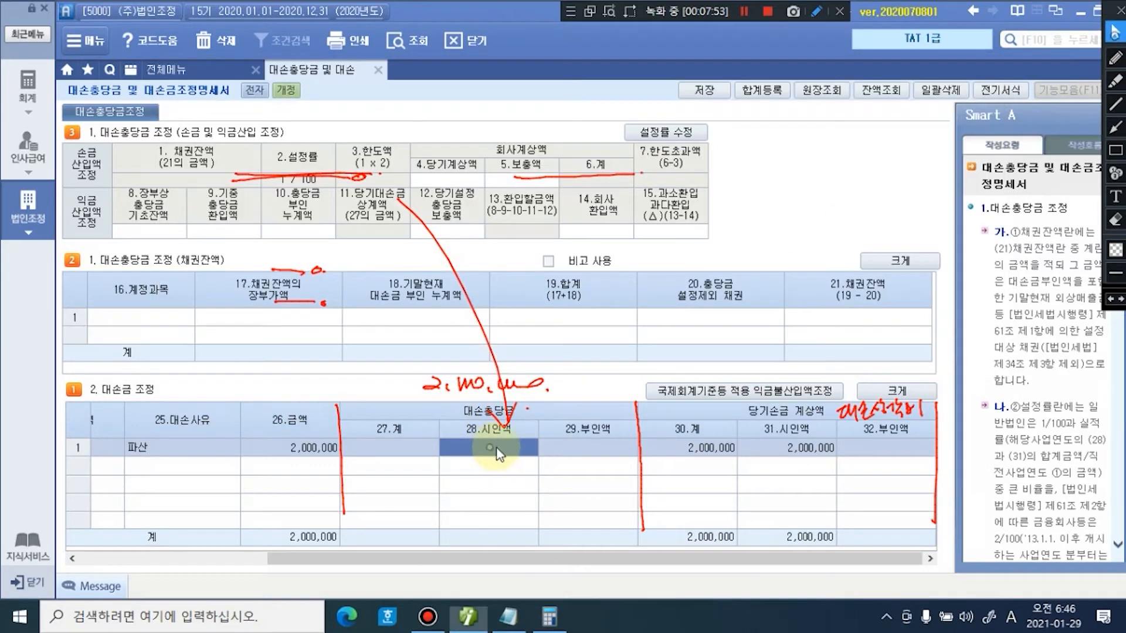
text(2,000,)
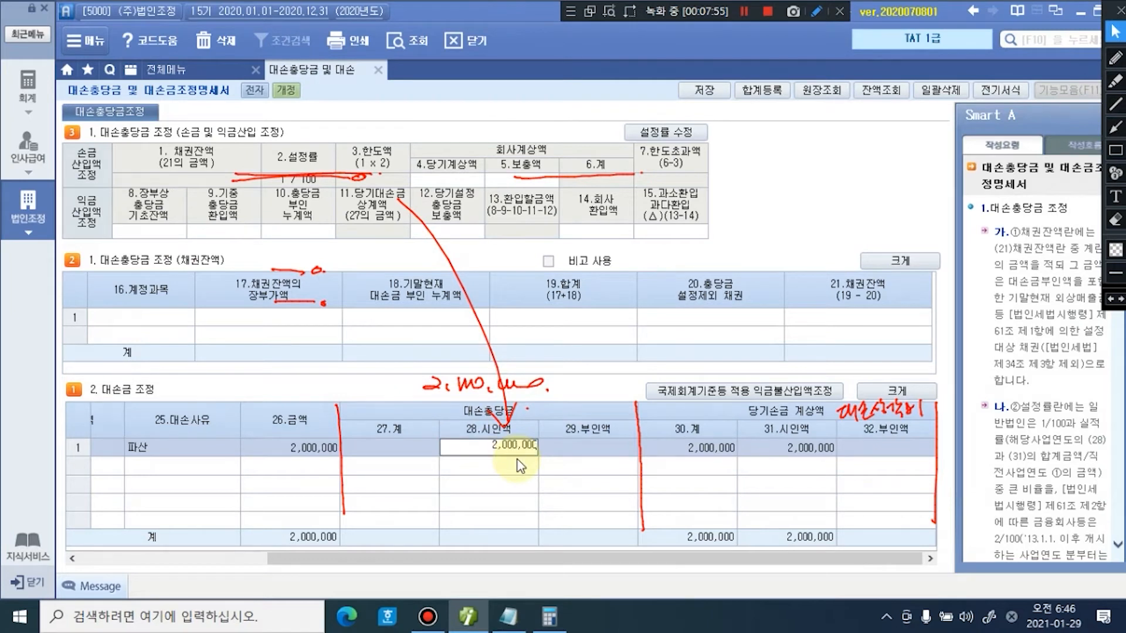
text(000)
key(Return)
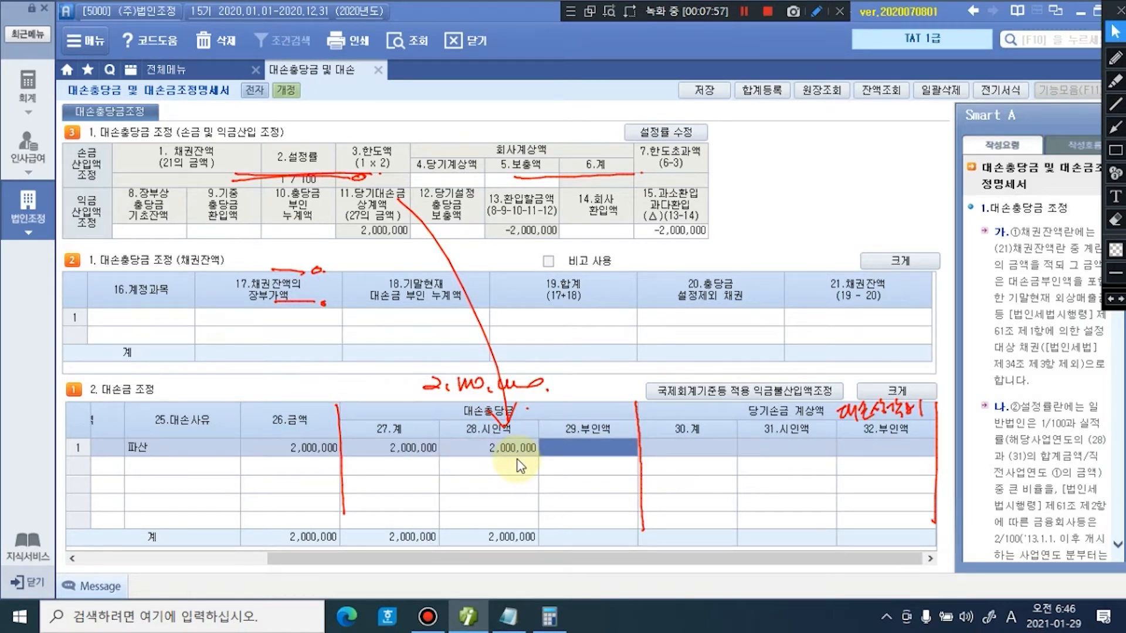
key(Return)
key(Return)
key(Return)
key(Return)
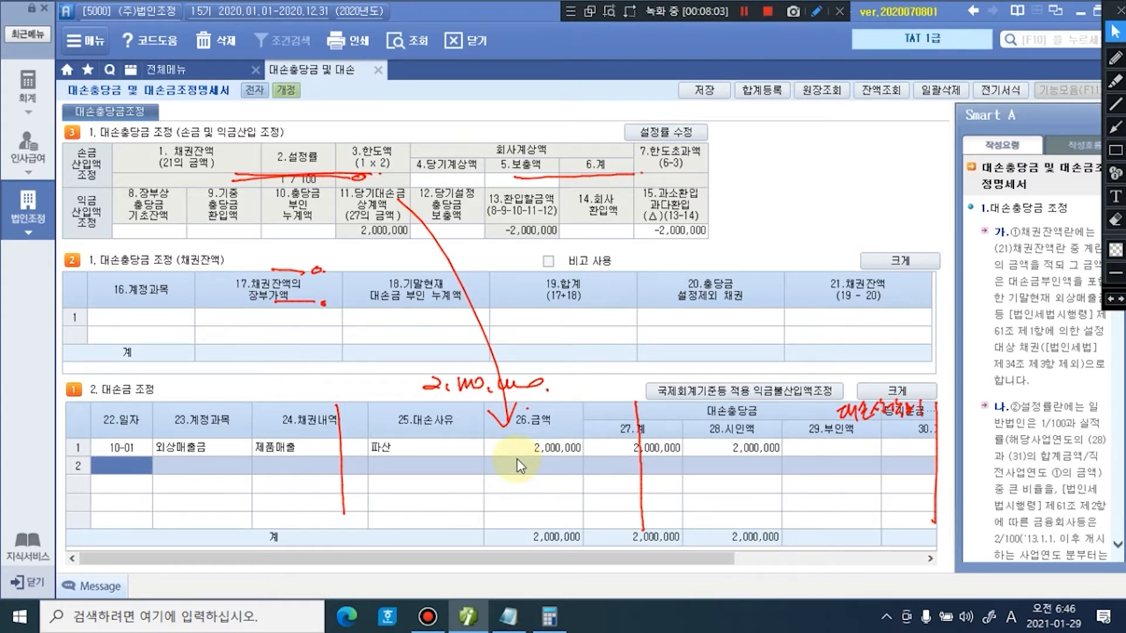
key(Escape)
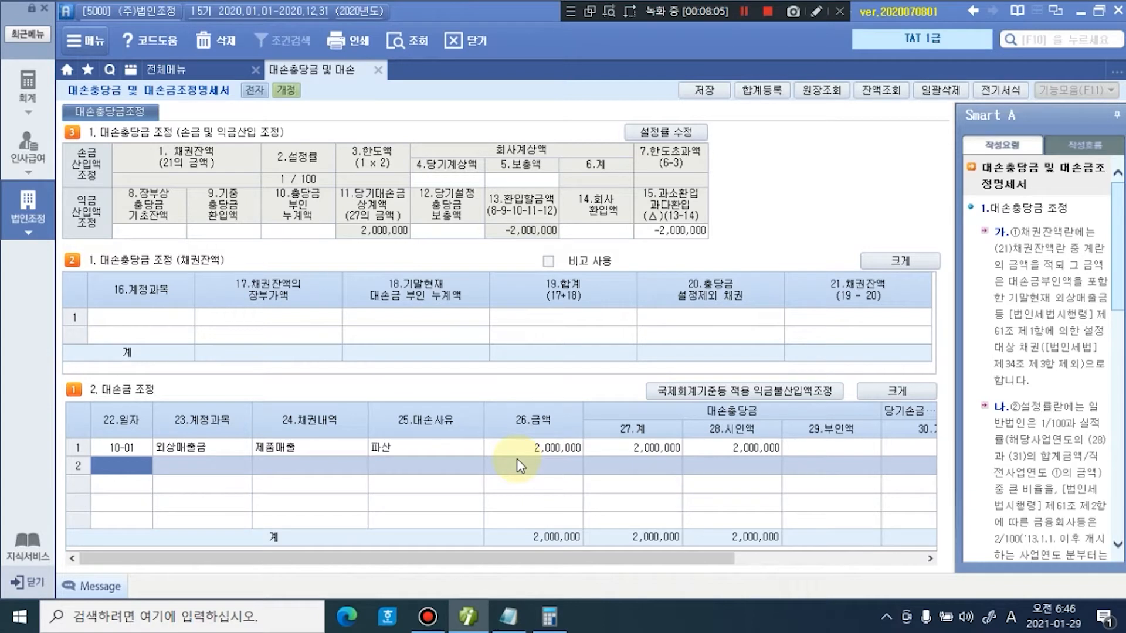
Step: Start the second row of 2. 대손금 조정 with date 08-31, account 받을어음 and 채권내역 제품매출
text(08131)
key(Return)
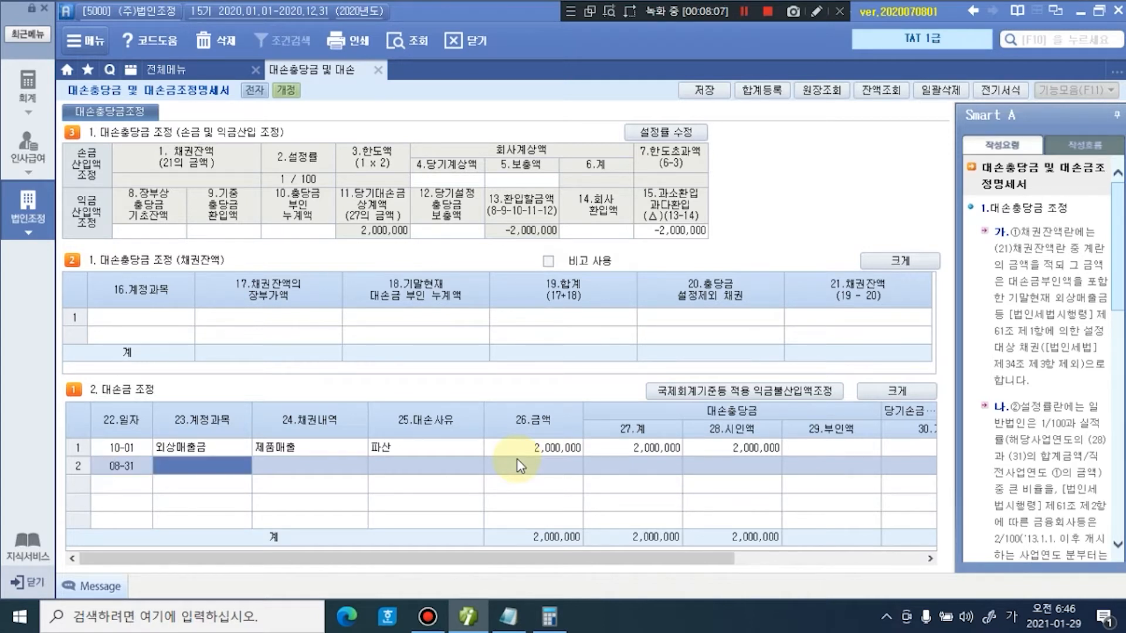
text(받)
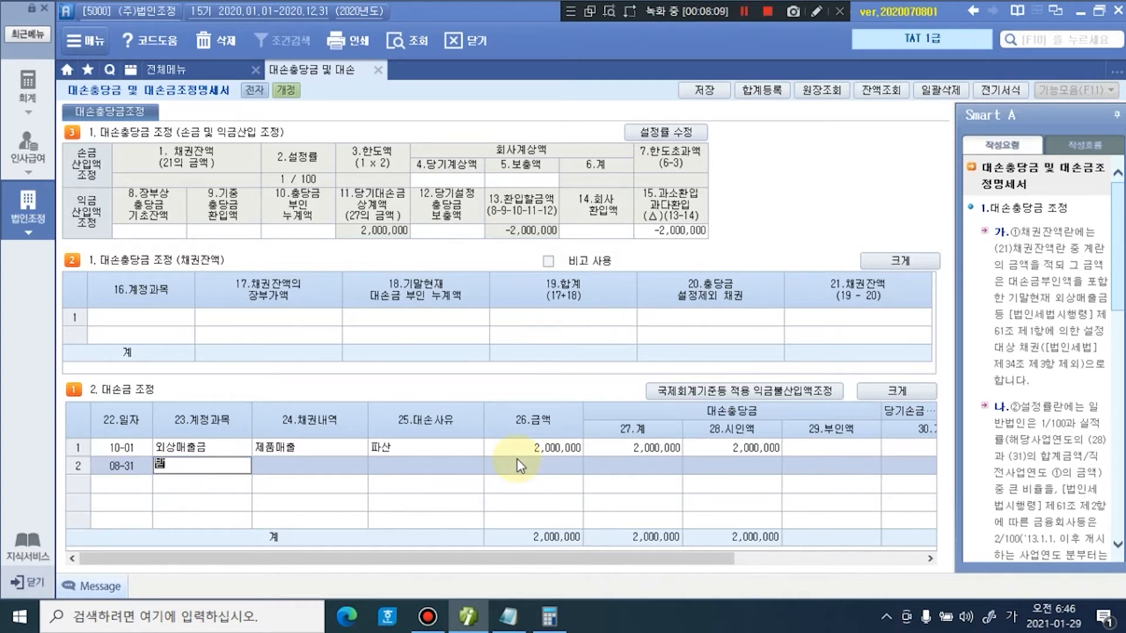
text(을어음)
key(Return)
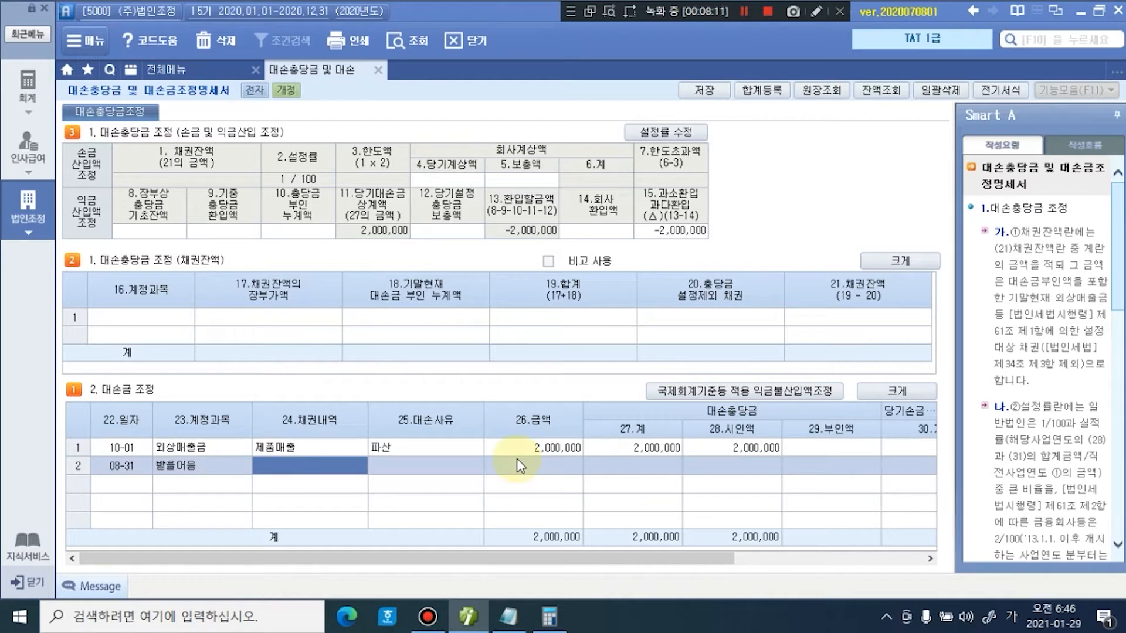
text(제품매출)
key(Return)
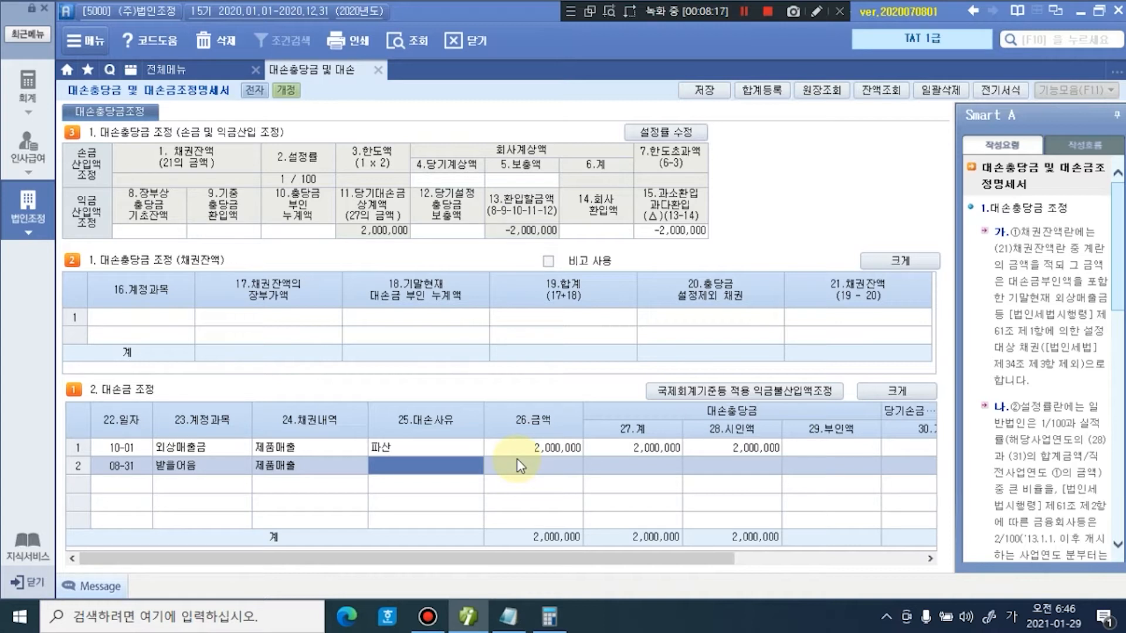
Step: Complete the 08-31 row with 대손사유 부도발생 and 금액 9,000,000
text(부도발생)
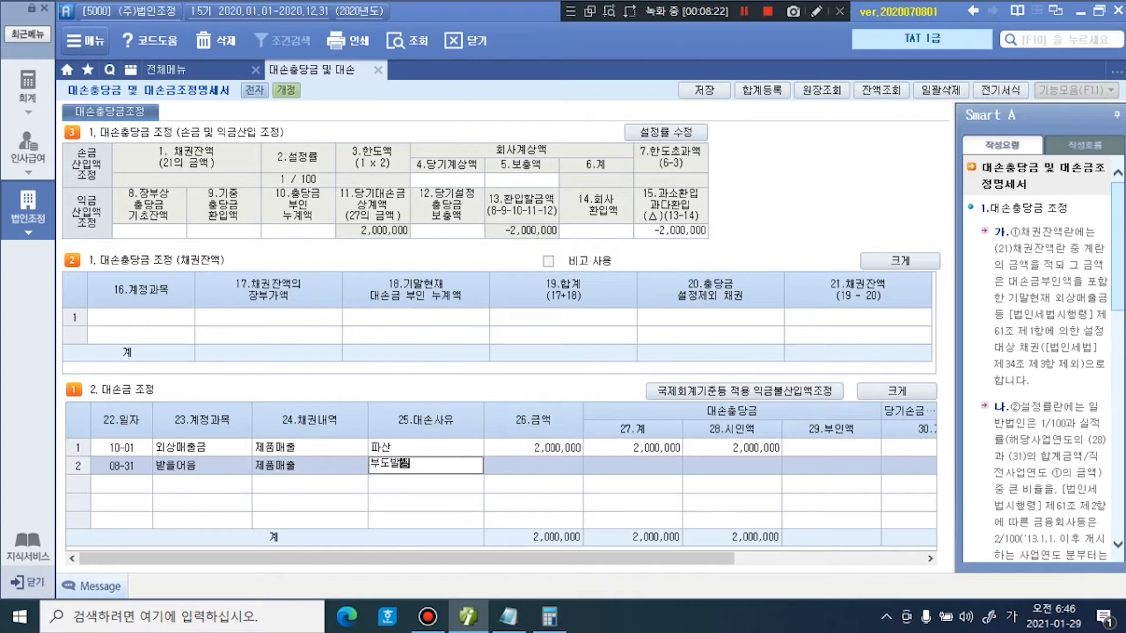
click(517, 461)
text(9000000)
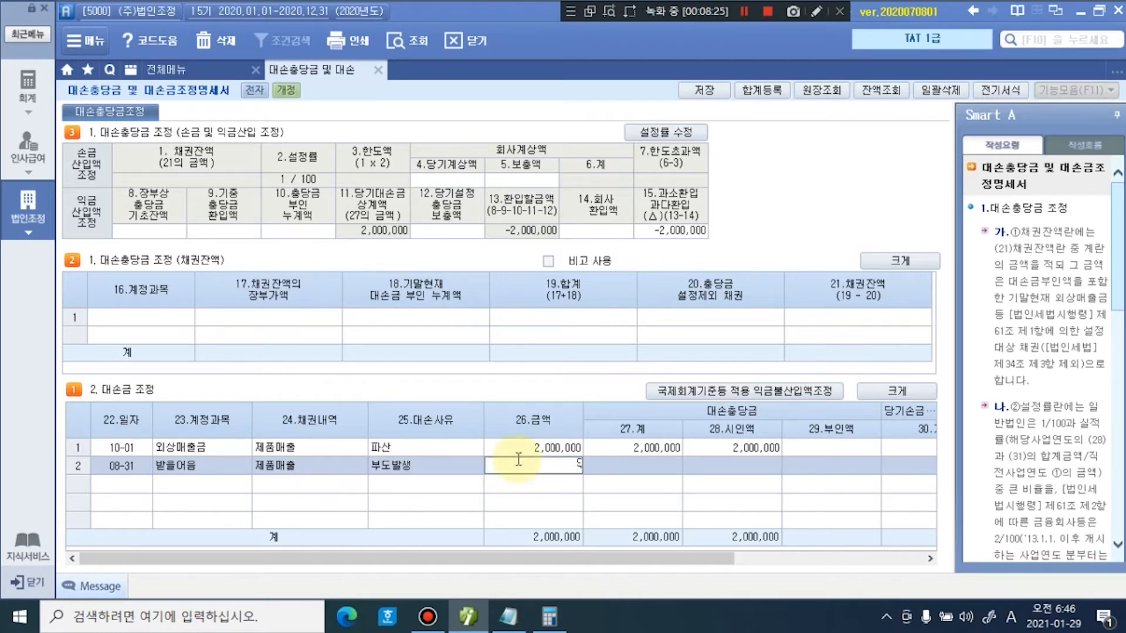
key(Return)
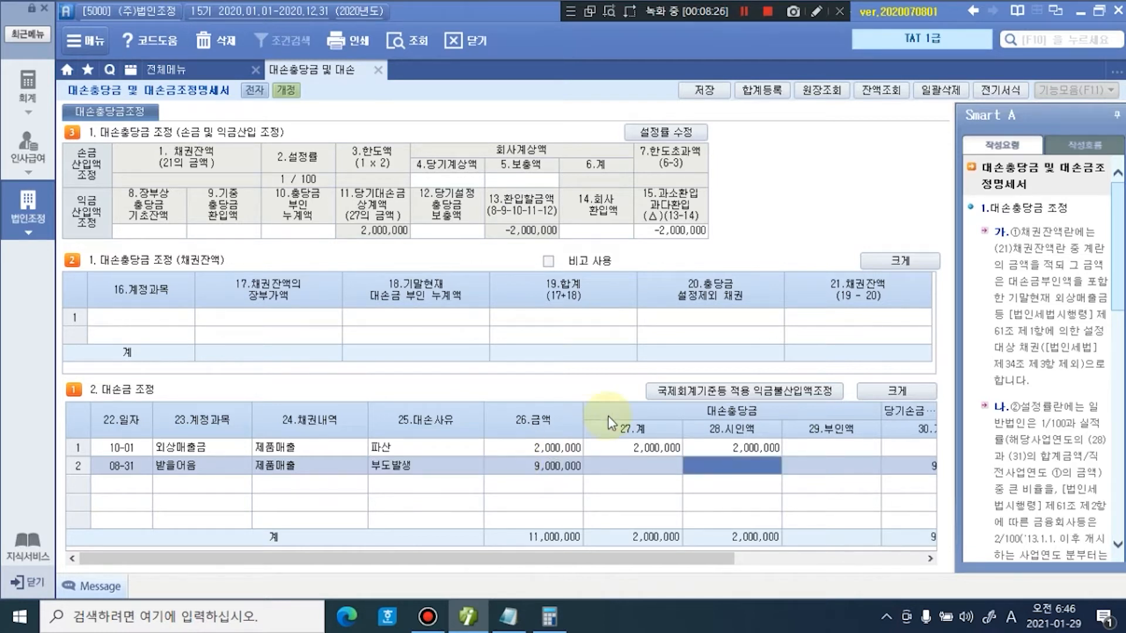
Step: Bound the 대손충당금 and 당기손금 계상액 column groups of the 대손금 조정 table with vertical red pen lines
drag(633, 554, 885, 550)
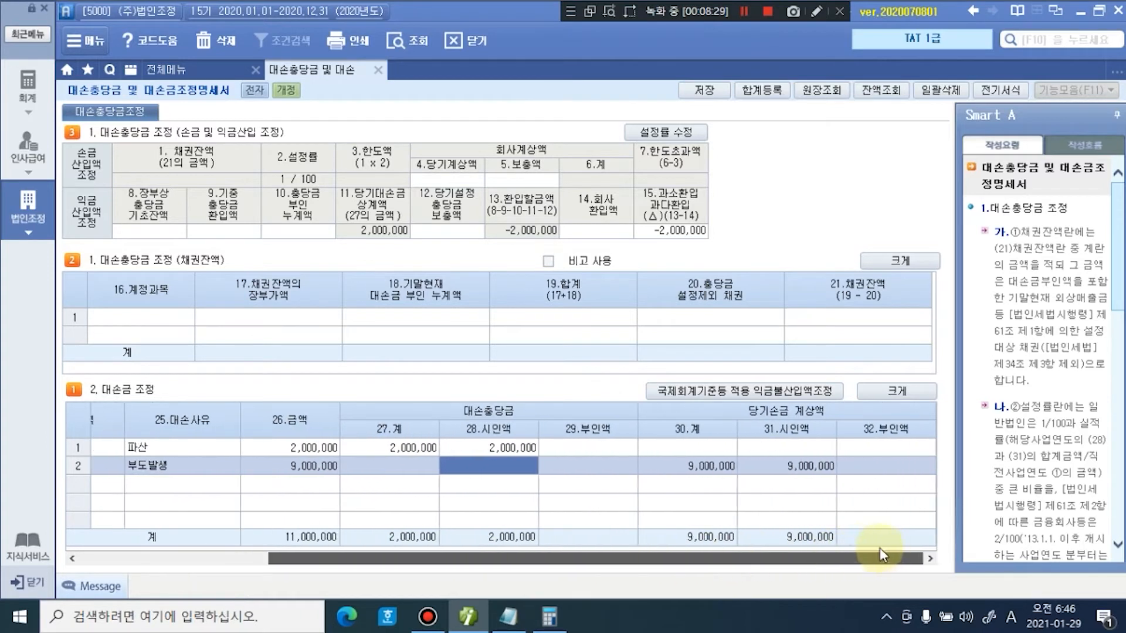
click(816, 11)
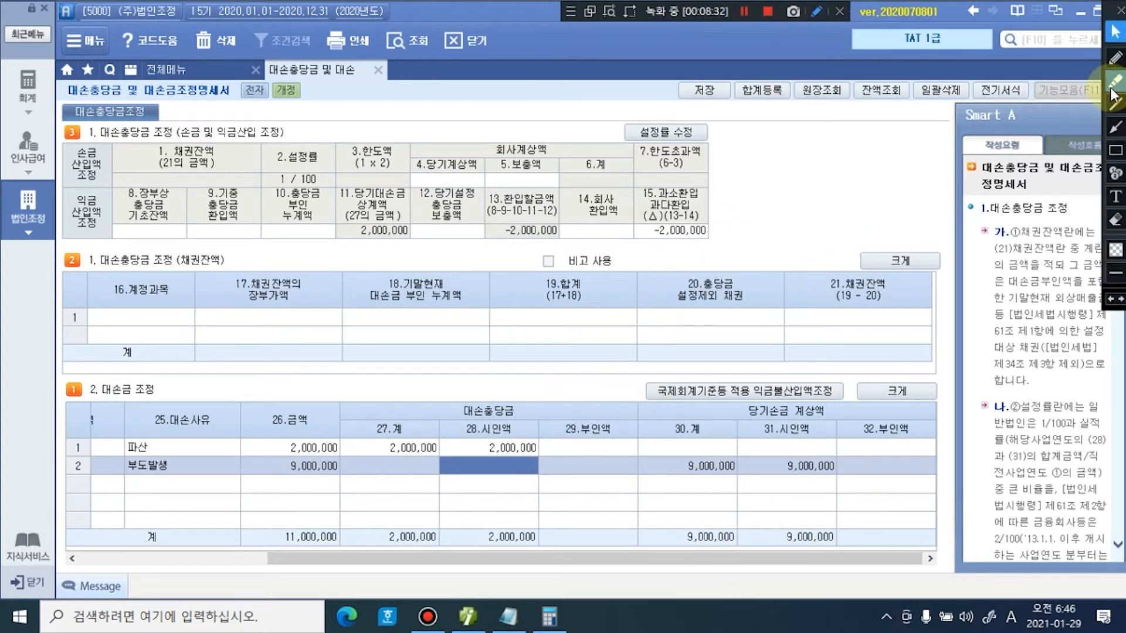
click(1116, 57)
drag(638, 402, 638, 542)
drag(342, 407, 348, 529)
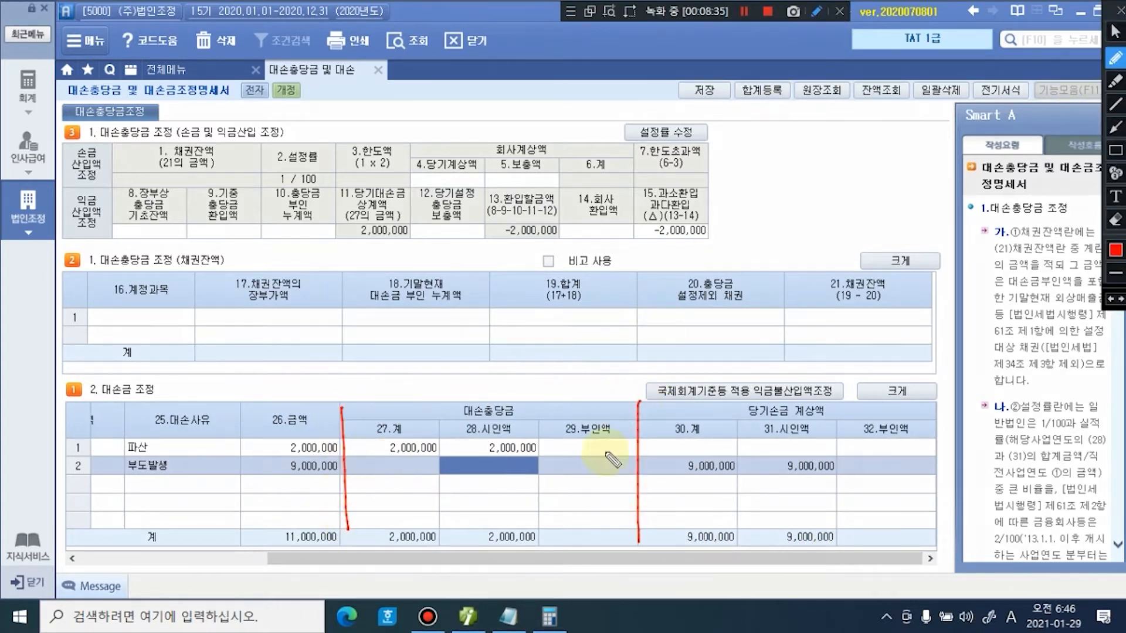
drag(933, 402, 933, 512)
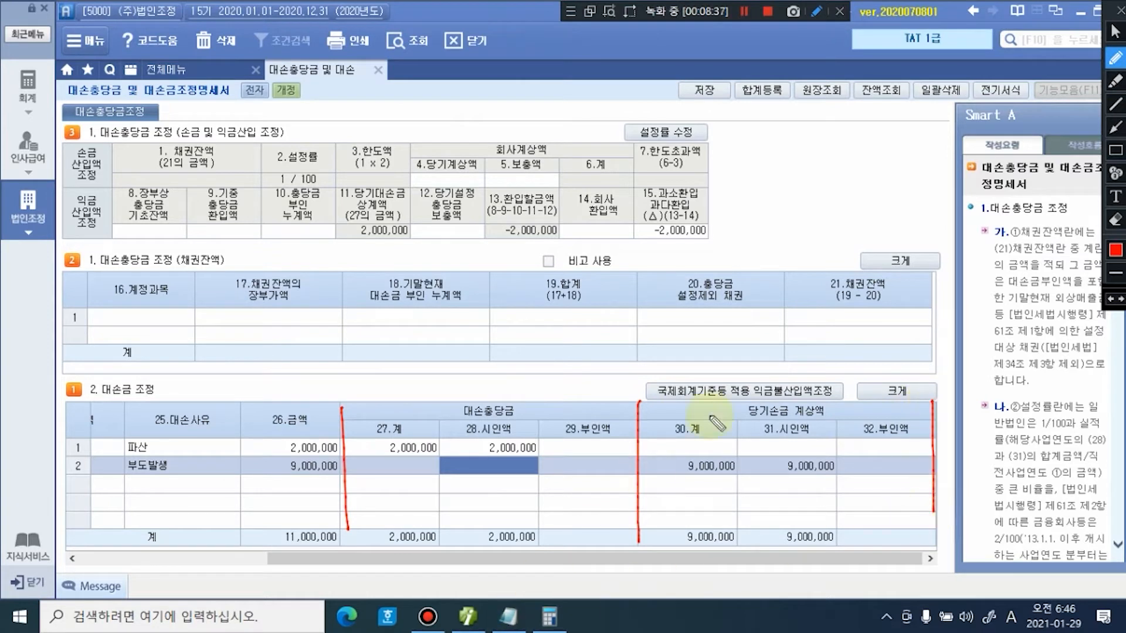
click(1116, 31)
Step: Over Notepad, draw arrows from 5,000,000 to 대손충당금 and from 4,000,000 to 당기손금 계상액, and mark the 08월 31일 entry with an X
click(508, 615)
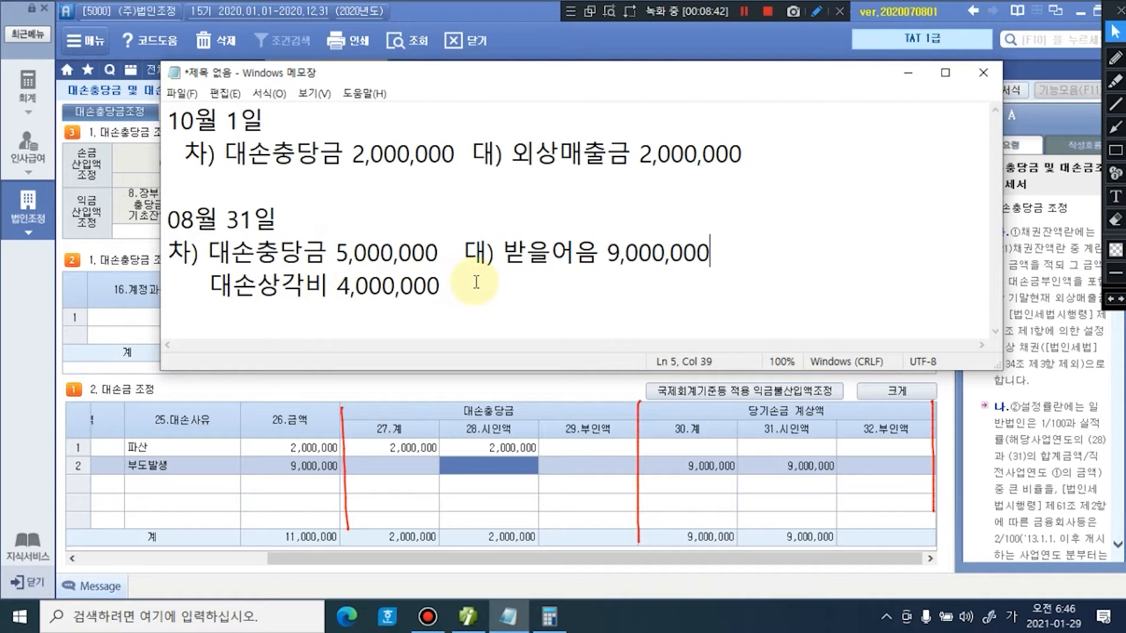
click(1115, 57)
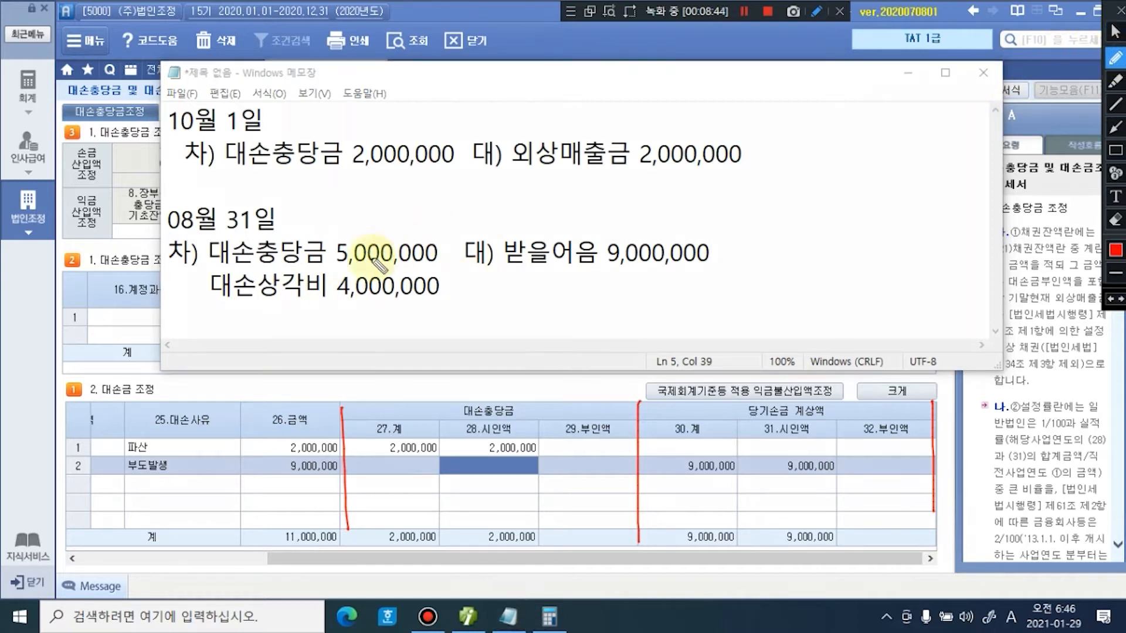
mouse_move(300, 267)
mouse_down()
mouse_move(389, 294)
mouse_move(447, 358)
mouse_move(445, 382)
mouse_up()
mouse_move(413, 301)
mouse_down()
mouse_move(469, 291)
mouse_move(760, 367)
mouse_move(769, 391)
mouse_move(789, 382)
mouse_up()
mouse_move(717, 249)
mouse_down()
mouse_move(737, 248)
mouse_move(740, 300)
mouse_move(721, 301)
mouse_up()
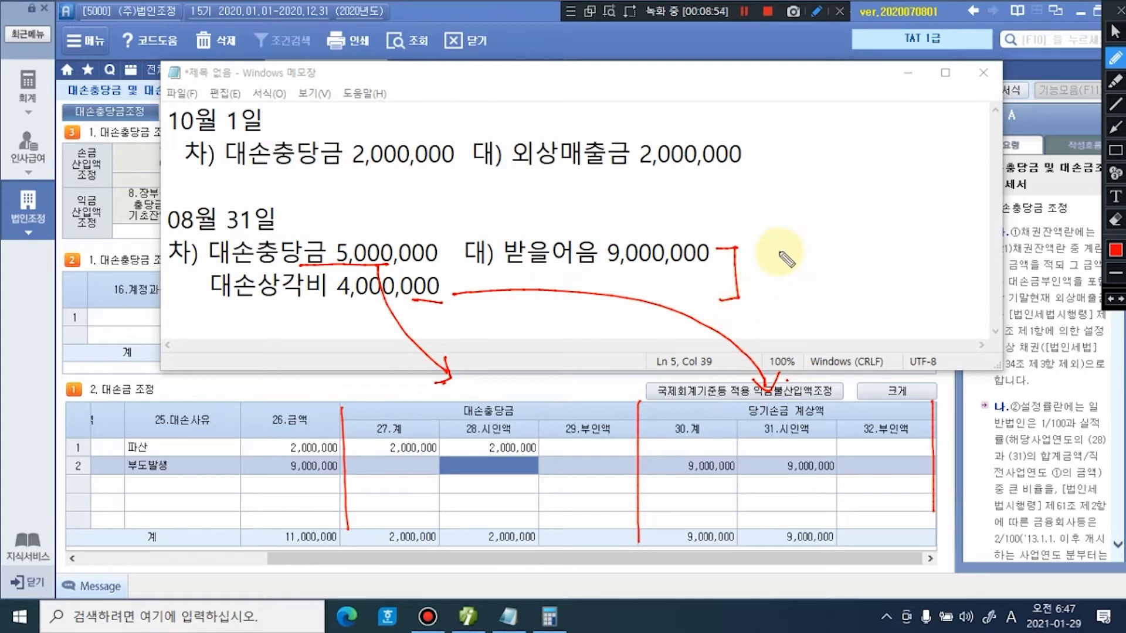
drag(757, 257, 780, 284)
drag(783, 253, 754, 285)
click(802, 282)
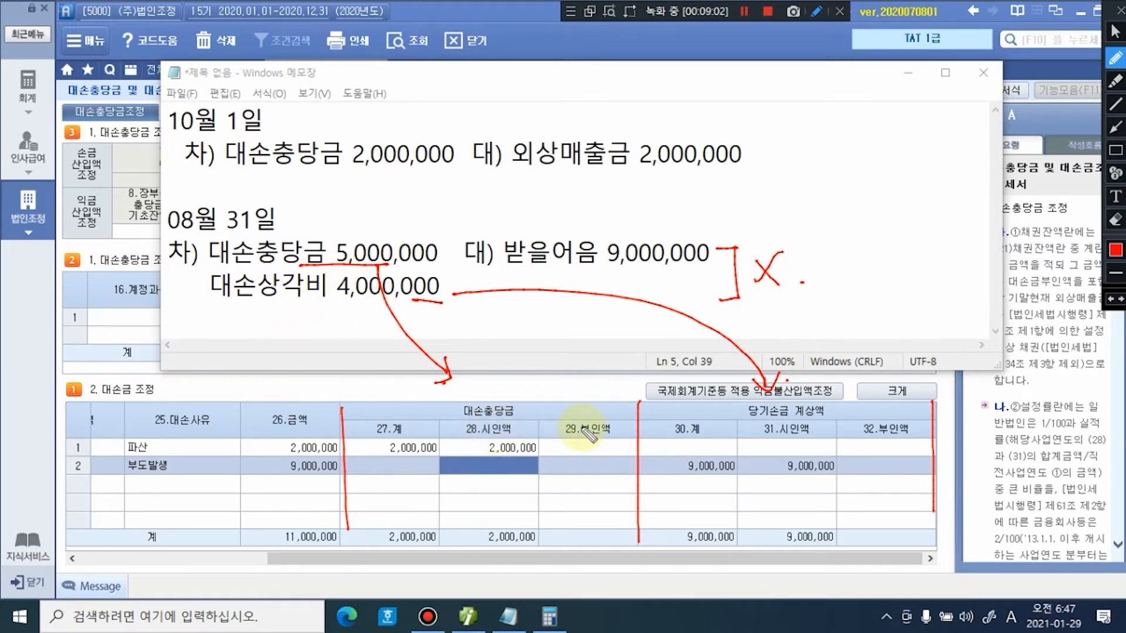
Step: In the Smart A 08-31 row, enter 5,000,000 as 29.부인액 under 대손충당금 and 4,000,000 as 32.부인액 under 당기손금 계상액
click(1116, 31)
click(573, 467)
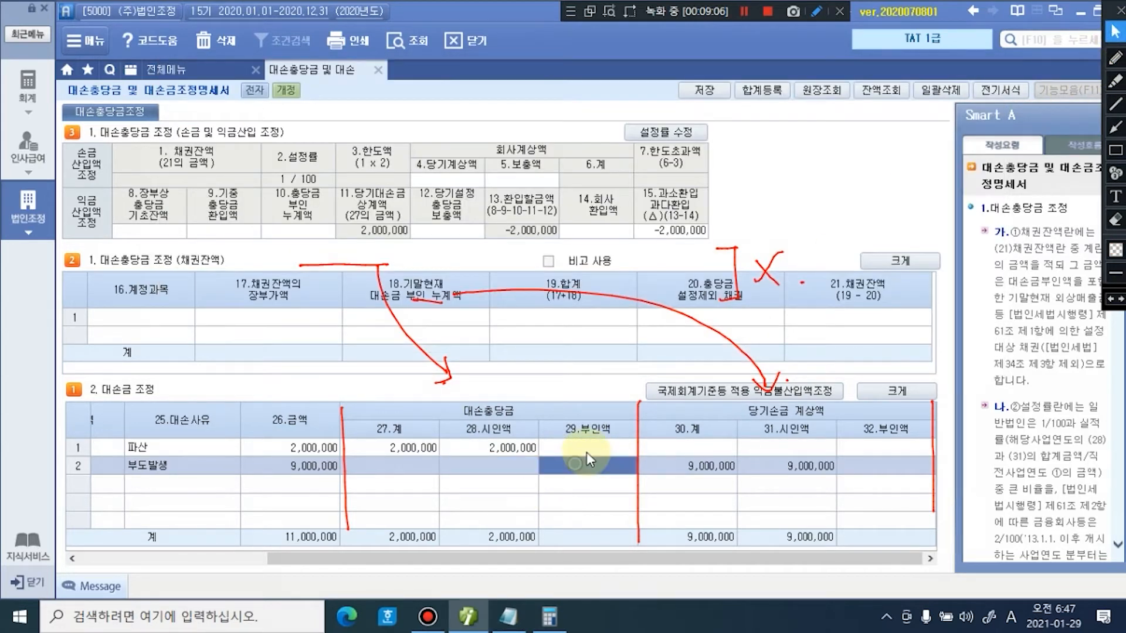
text(5000000)
key(Return)
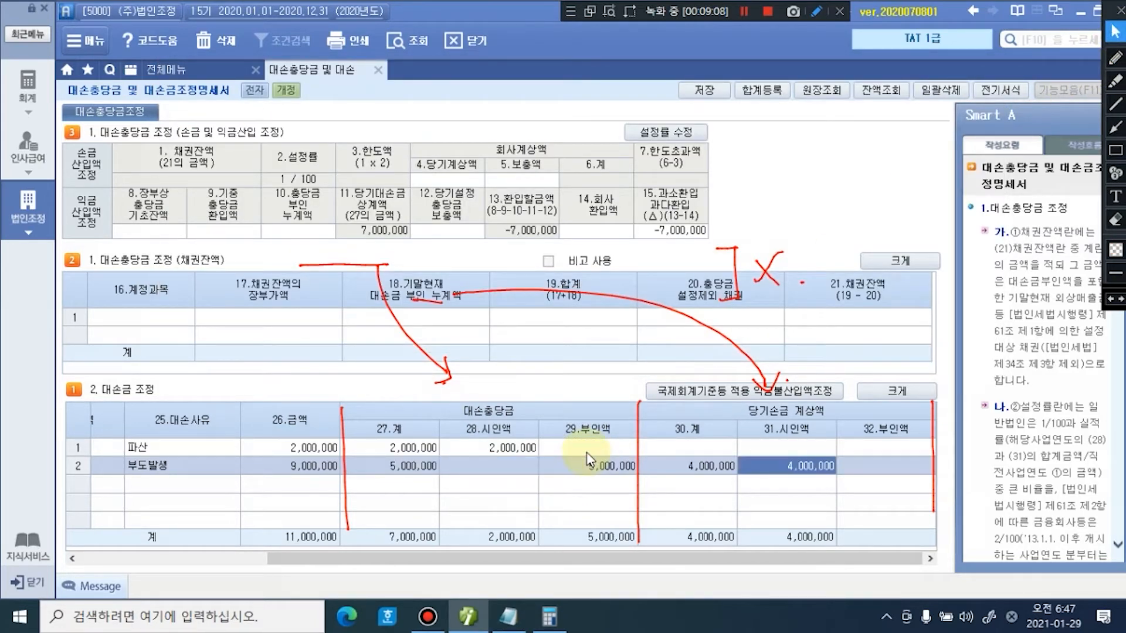
click(886, 466)
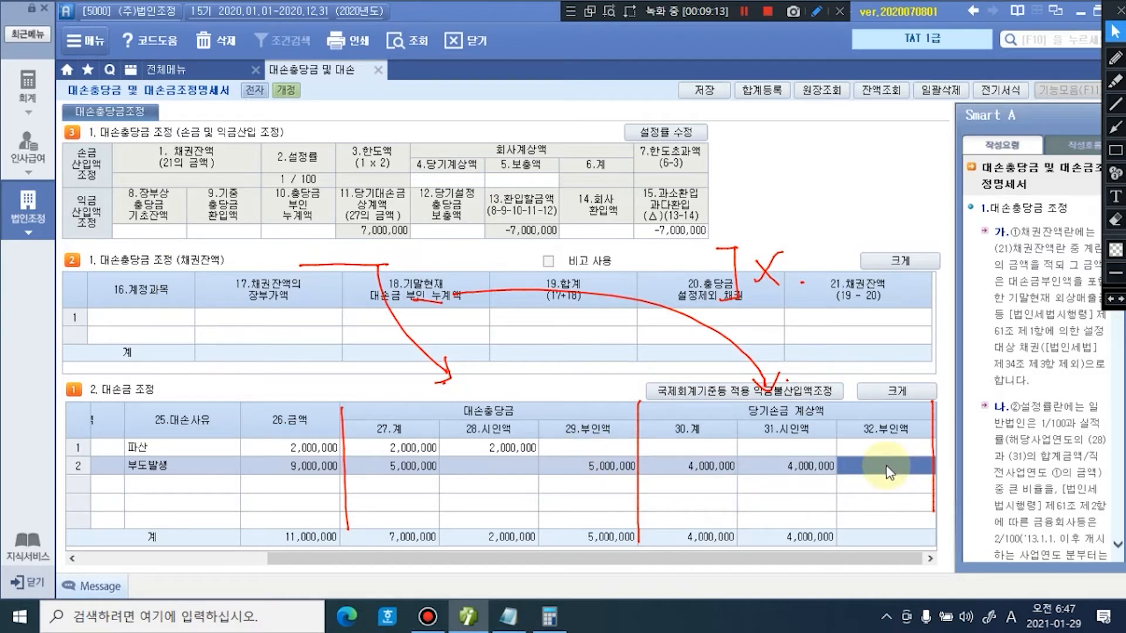
text(4000000)
key(Return)
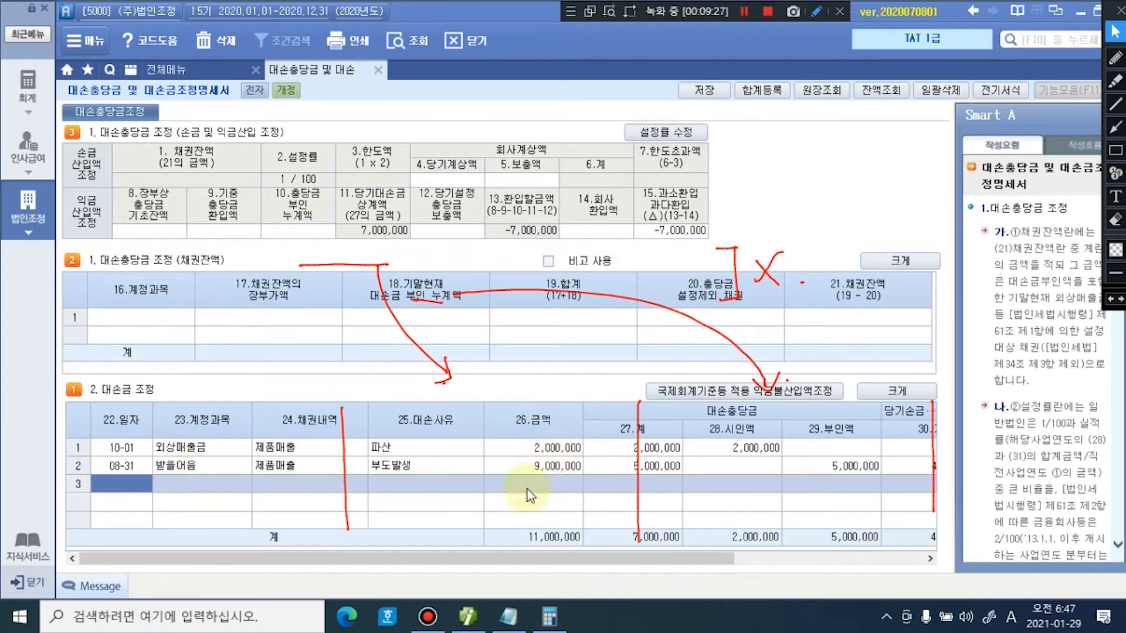
Step: Register 대손금부인액 of 9,000,000 with disposition 유보(발생) under 익금산입 및 손금불산입 in 합계등록 and return to the statement
click(762, 91)
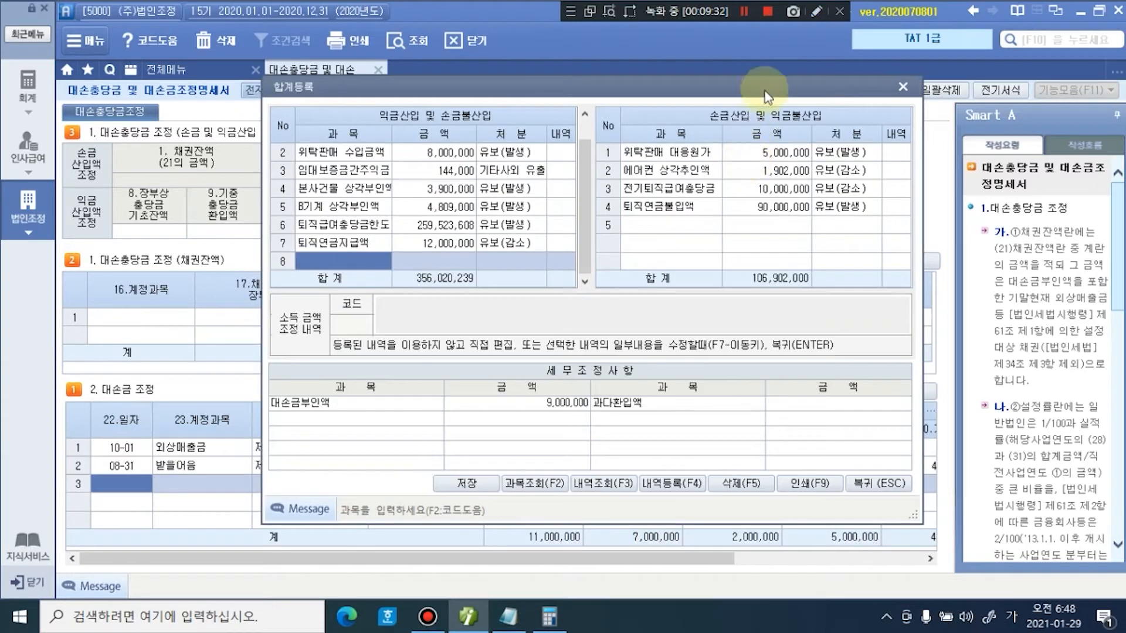
click(532, 403)
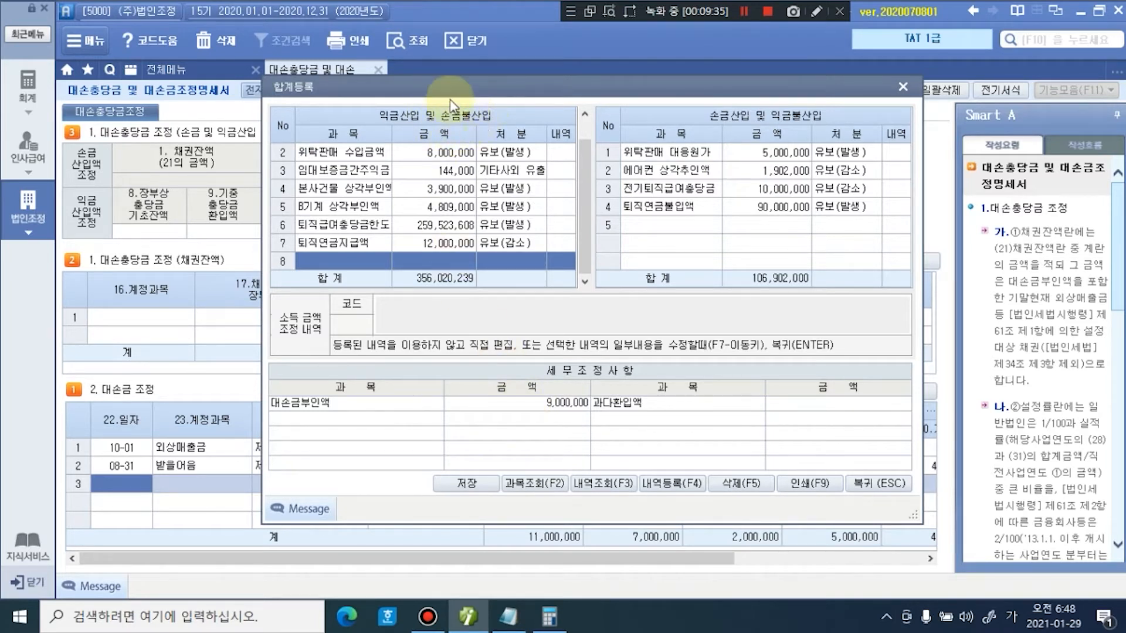
text(대손금부인)
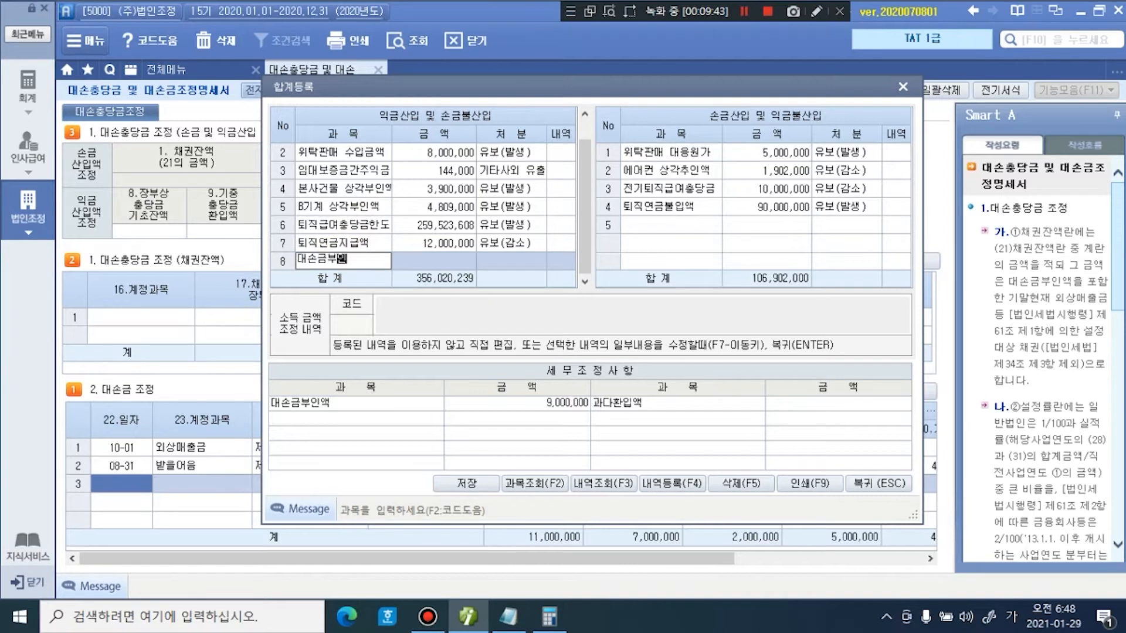
text(액)
key(Return)
text(9000000)
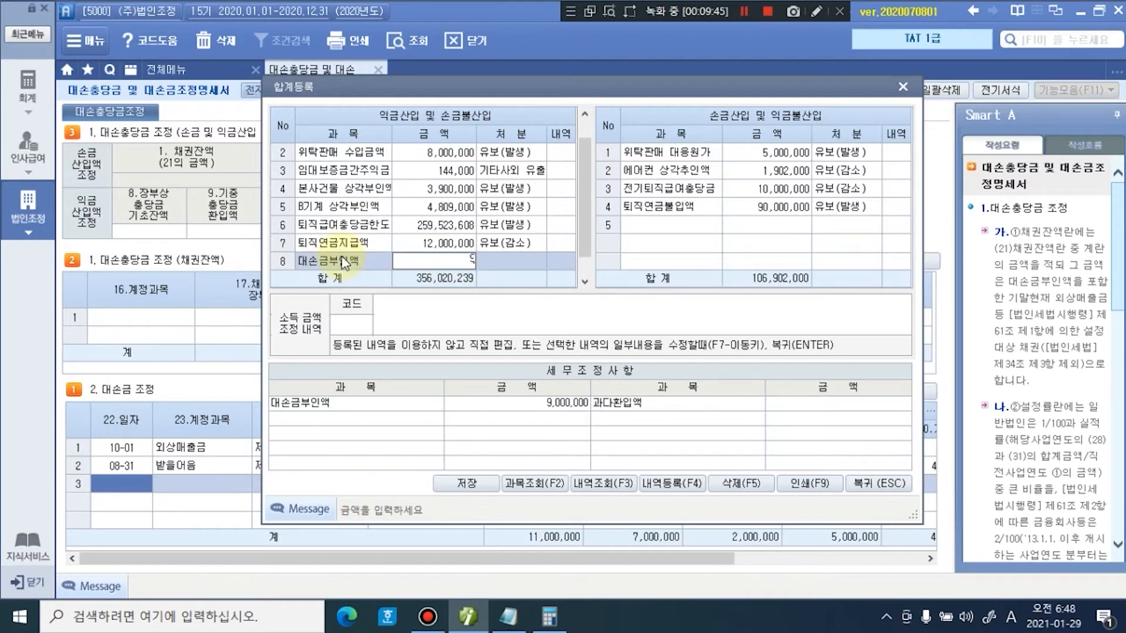
key(Return)
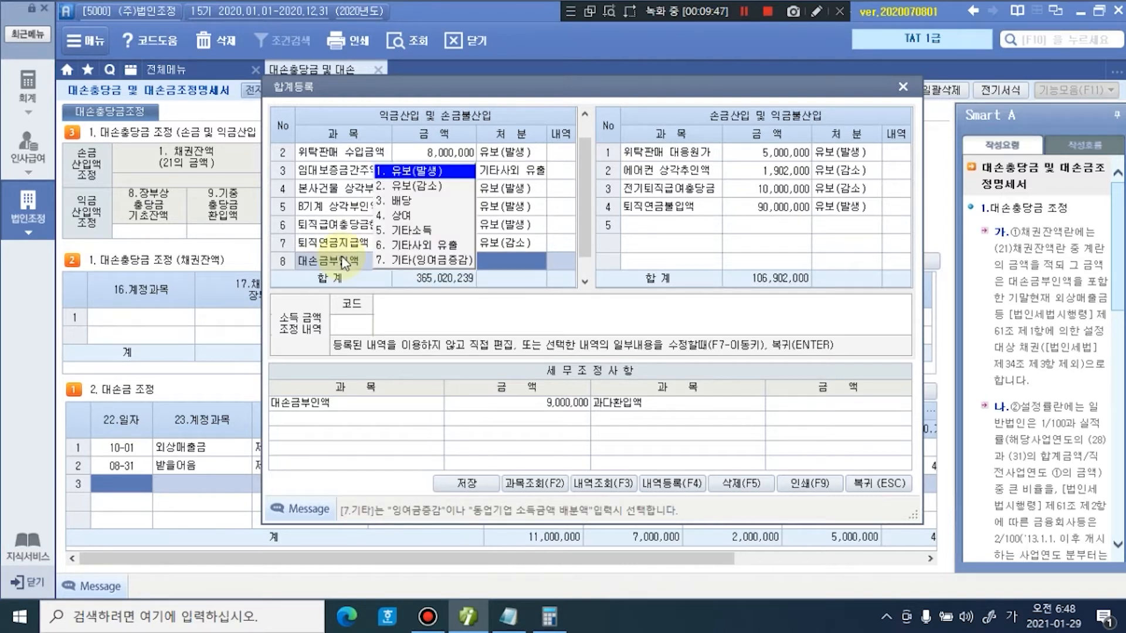
click(418, 172)
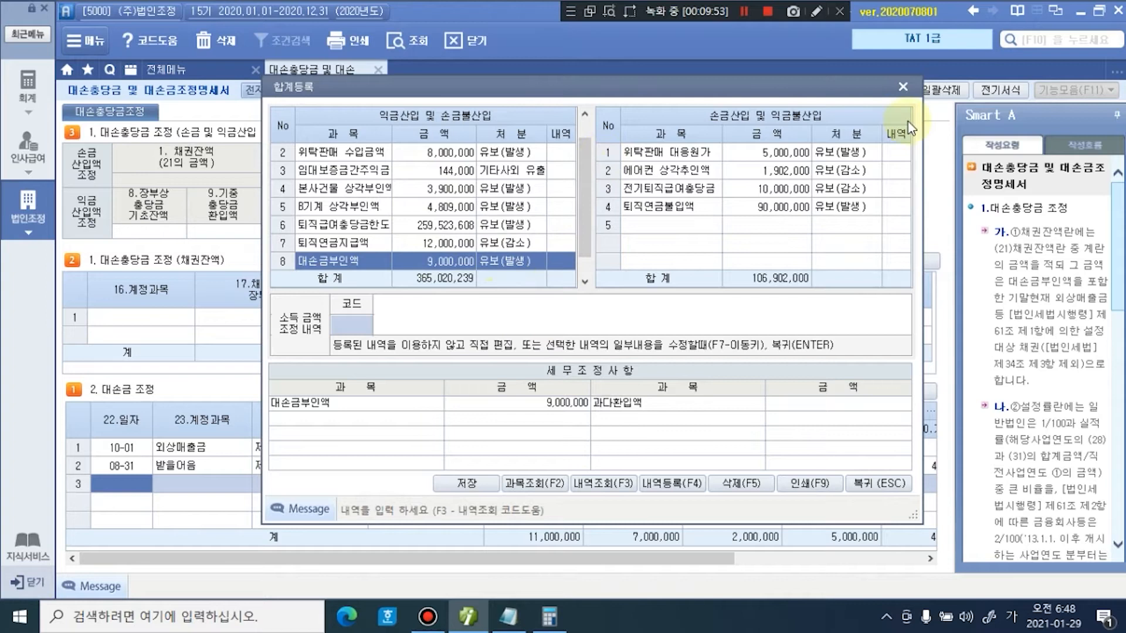
click(903, 87)
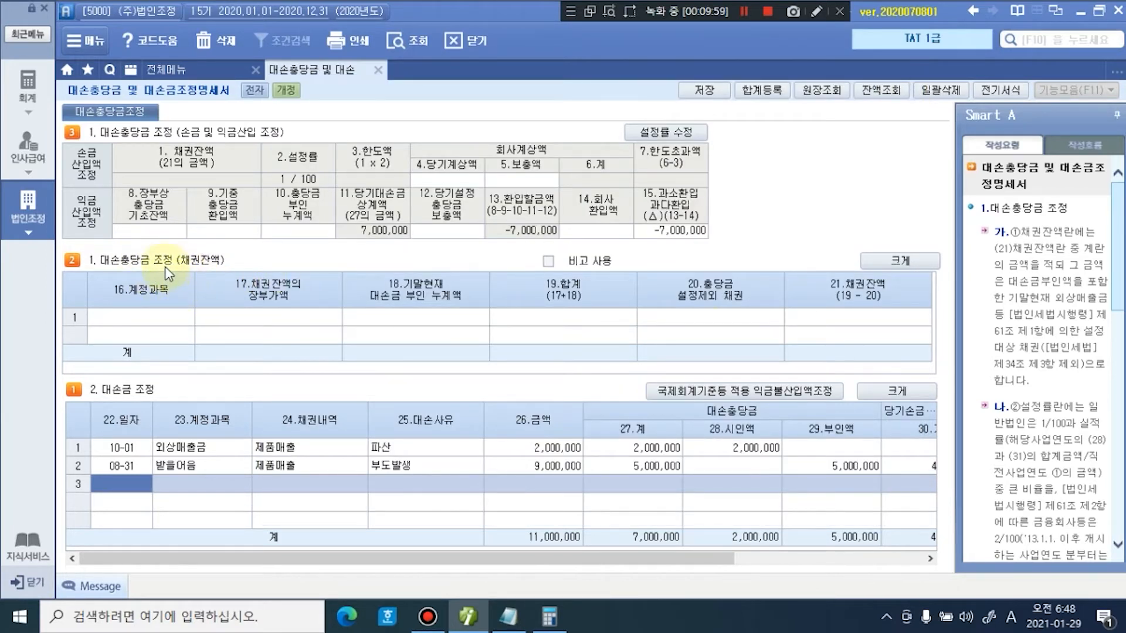
Step: Write 1% in red pen, underline the 1 / 100 설정률, point an arrow at the 채권잔액 heading, and clear the marks
click(816, 12)
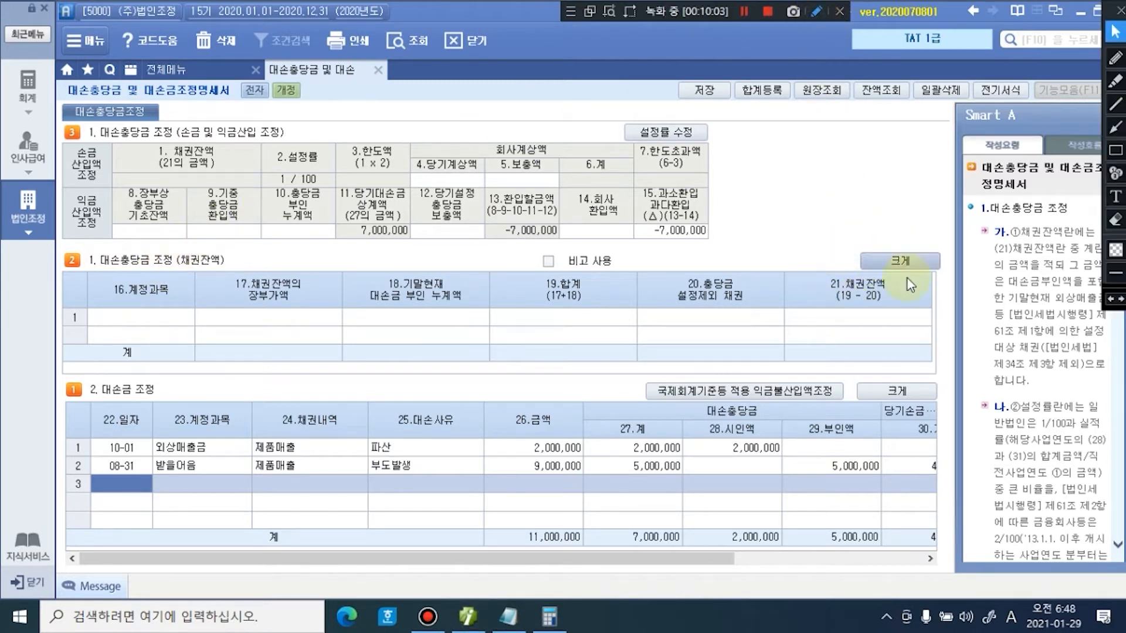
click(1116, 56)
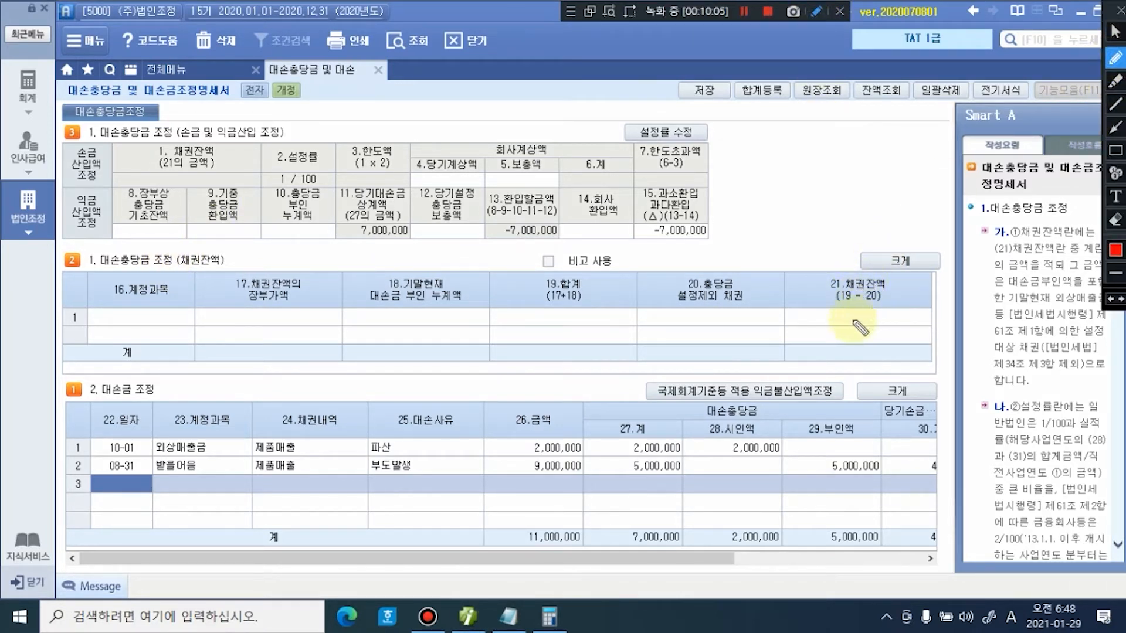
mouse_move(794, 163)
mouse_down()
mouse_move(793, 181)
mouse_move(809, 160)
mouse_up()
drag(815, 151, 806, 181)
drag(811, 174, 813, 189)
click(821, 192)
click(827, 190)
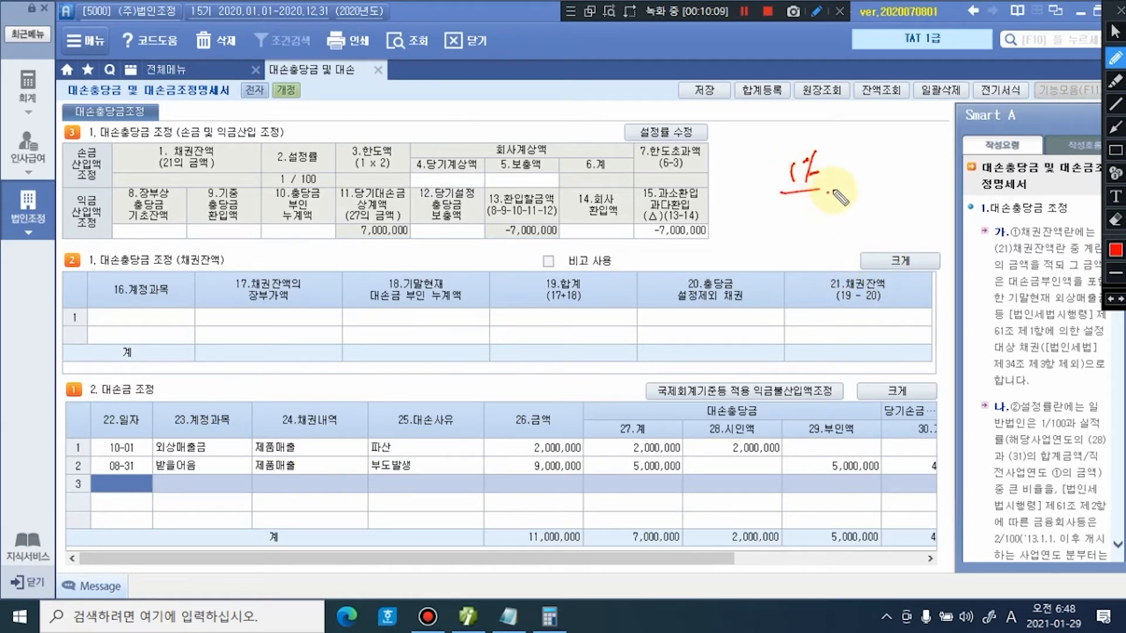
drag(278, 188, 319, 187)
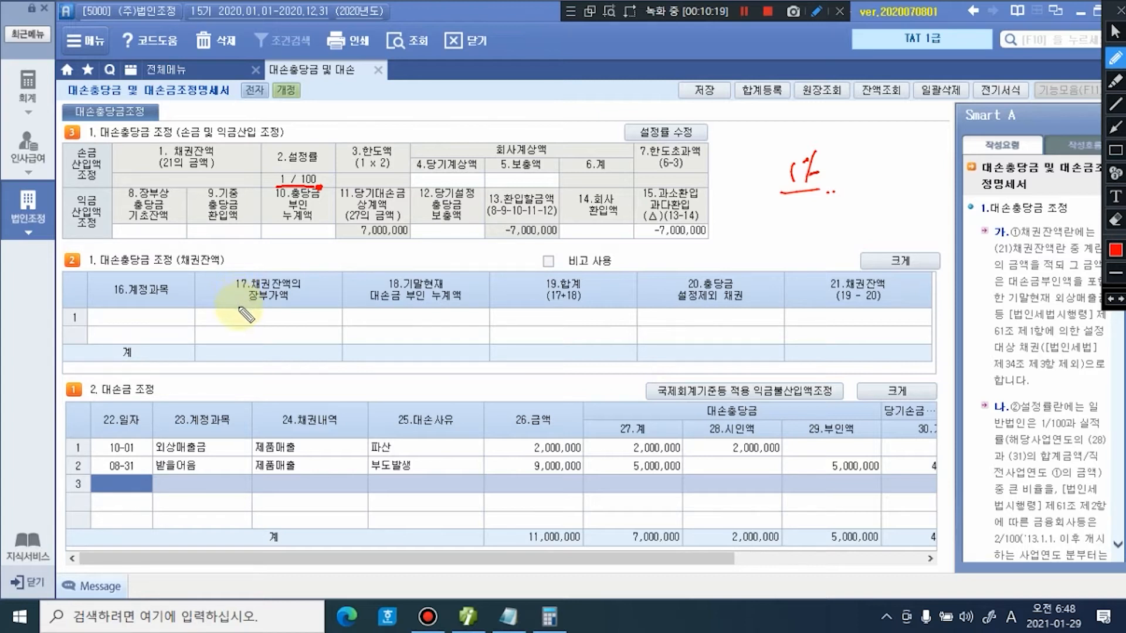
mouse_move(235, 262)
mouse_down()
mouse_move(257, 255)
mouse_move(248, 265)
mouse_up()
click(254, 264)
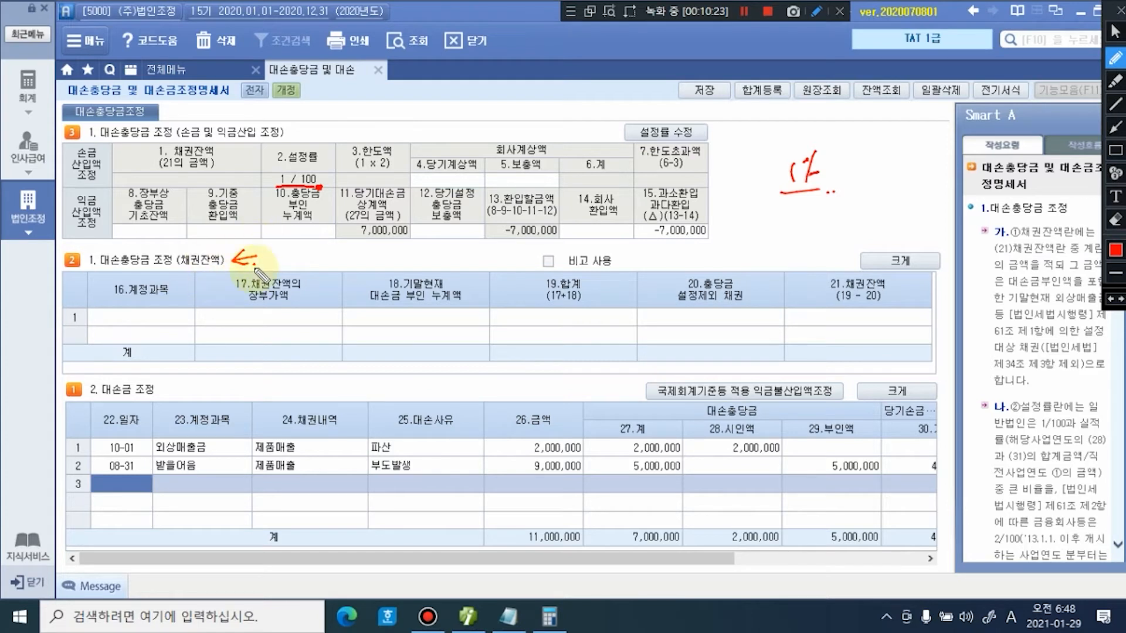
key(Escape)
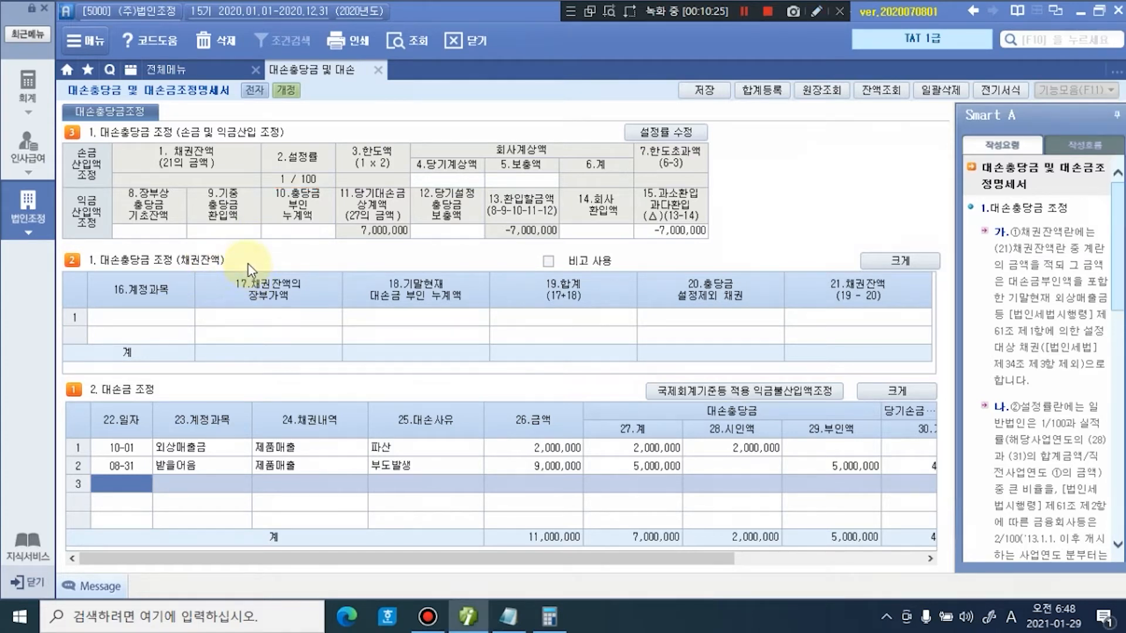
Step: Add 외상매출금 and 받을어음 as account rows in the 대손충당금 조정 (채권잔액) table, keeping their loaded book values
click(176, 317)
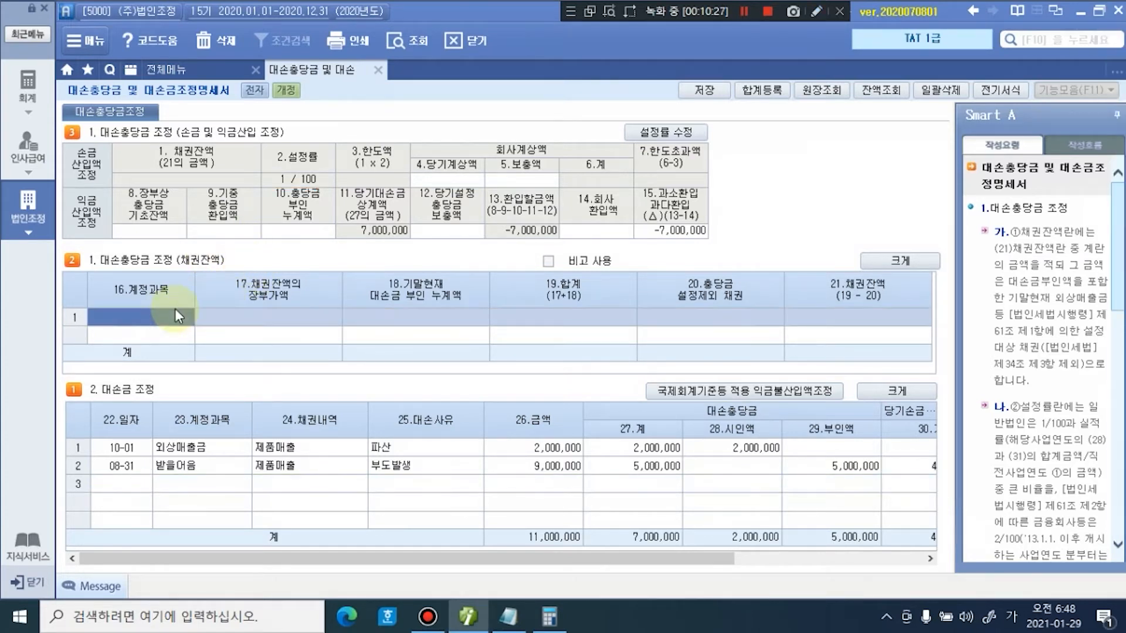
key(F2)
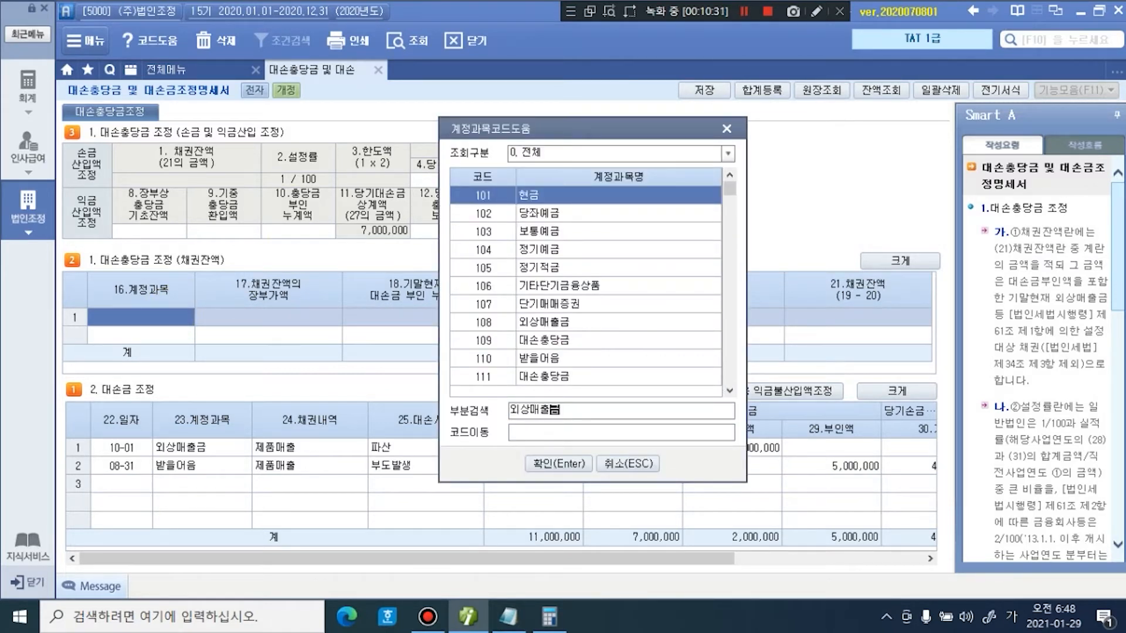
key(Return)
key(Return)
key(Return)
key(Return)
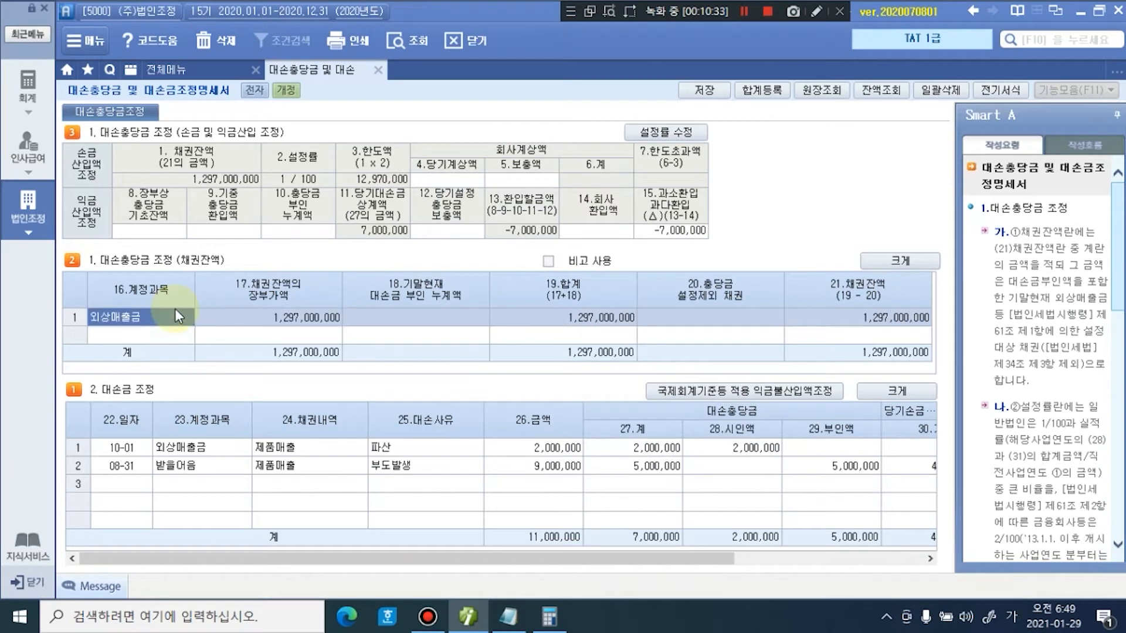
key(F2)
text(받을어음)
key(Return)
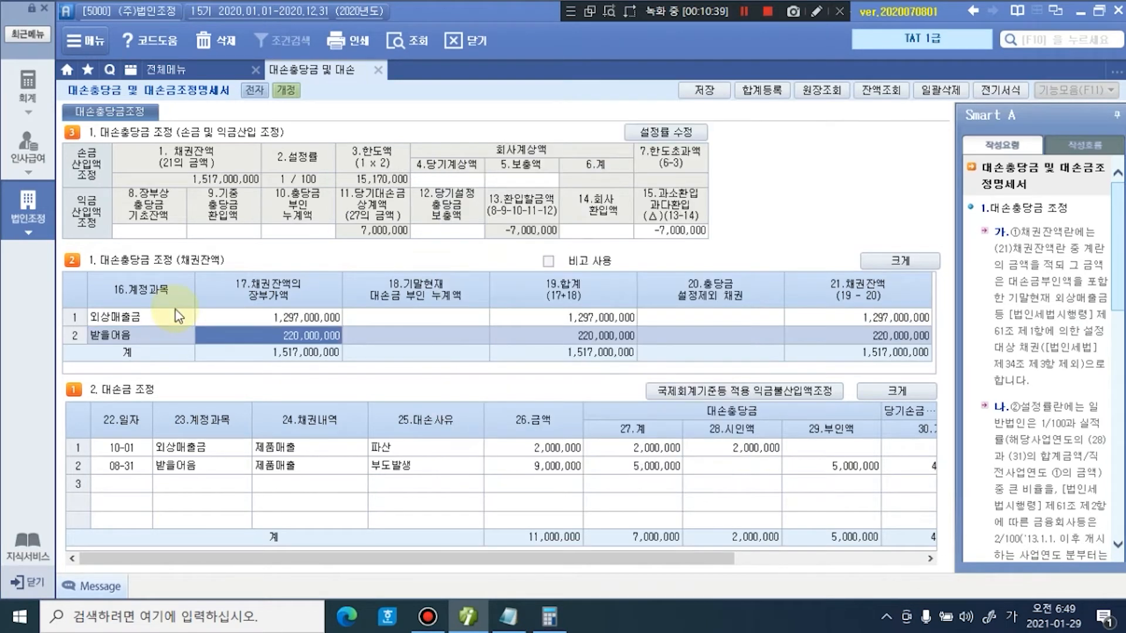
key(Return)
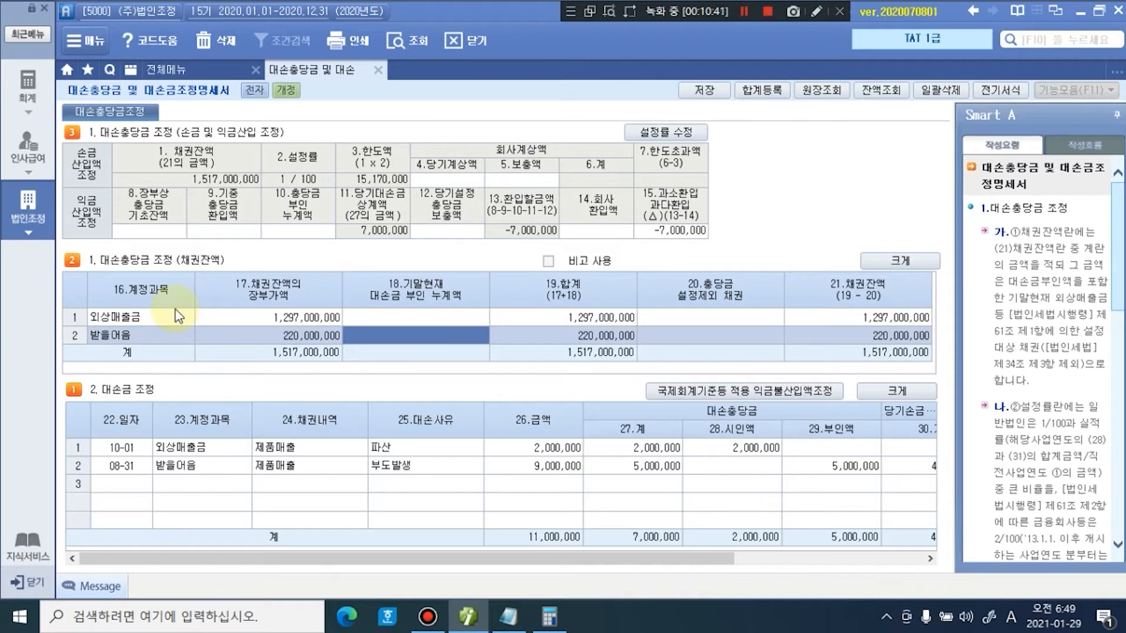
Step: Mark columns 18 and 20, the 10-01 row and the 받을어음 row's 19.합계 with red pen, and clear the marks
click(816, 12)
mouse_move(444, 245)
mouse_down()
mouse_move(436, 267)
mouse_move(446, 246)
mouse_up()
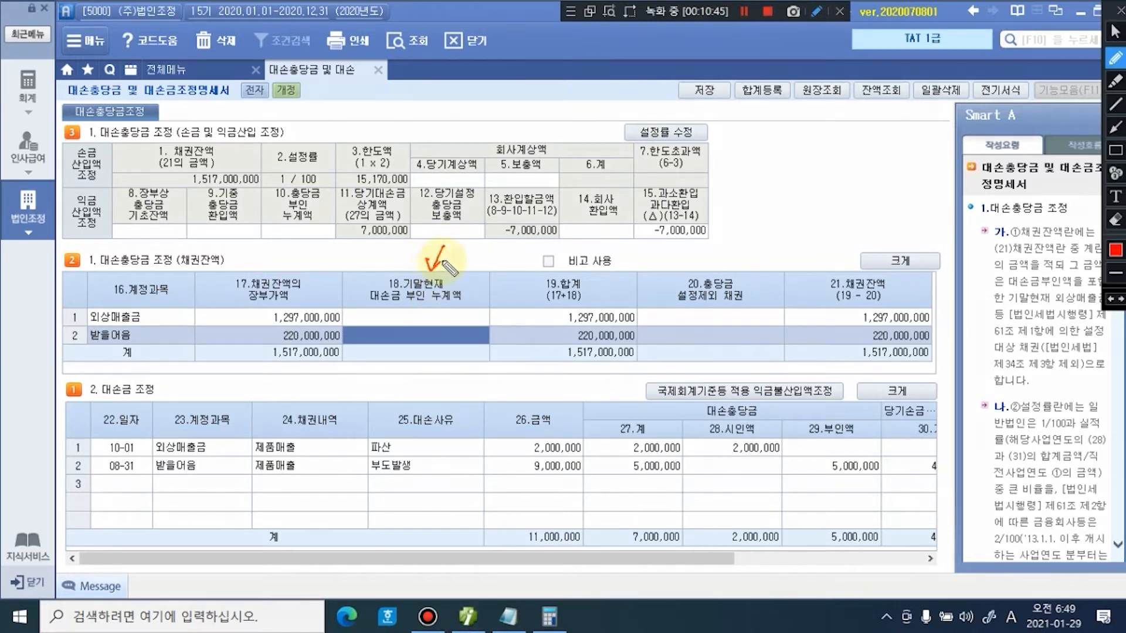
drag(728, 258, 742, 258)
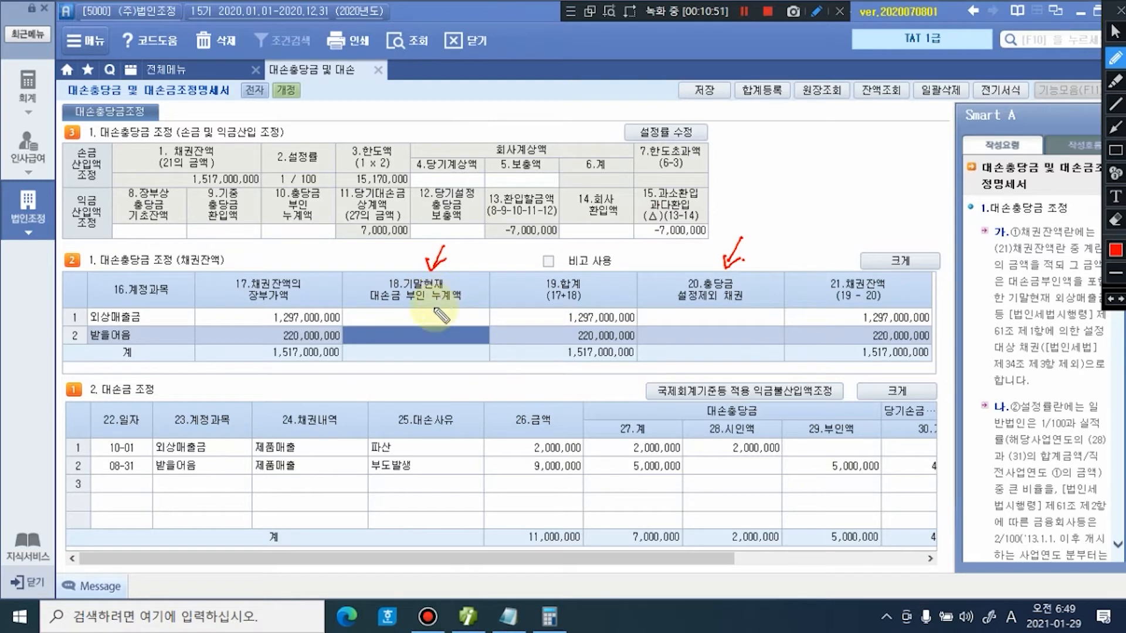
drag(335, 443, 349, 435)
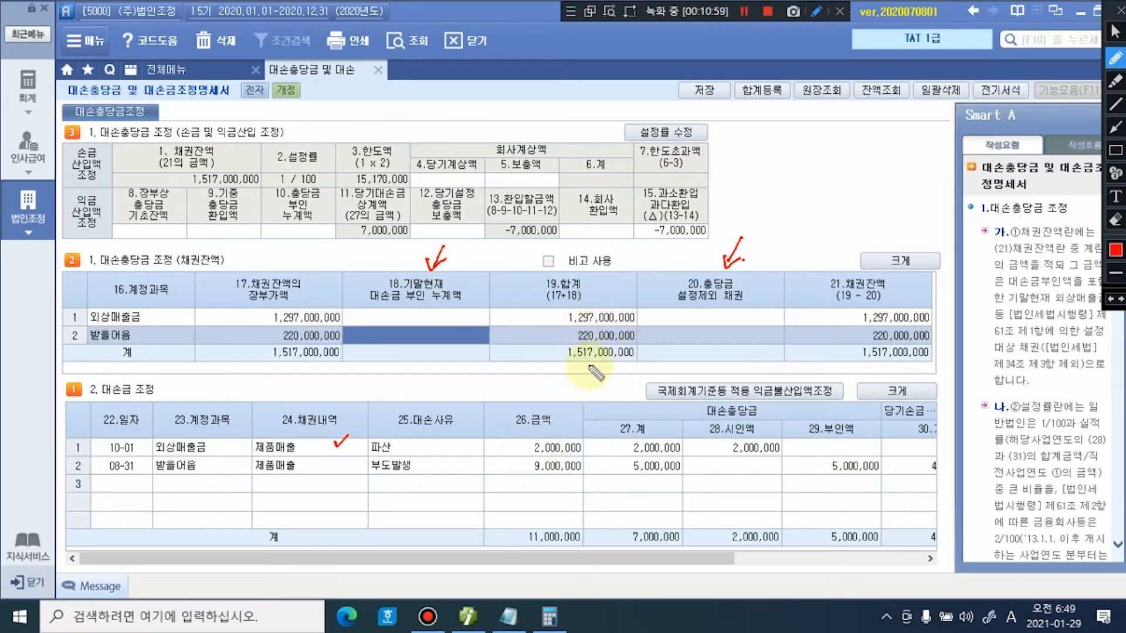
mouse_move(389, 330)
mouse_down()
mouse_move(383, 357)
mouse_move(414, 343)
mouse_move(532, 334)
mouse_move(626, 344)
mouse_move(595, 373)
mouse_up()
click(392, 349)
click(417, 347)
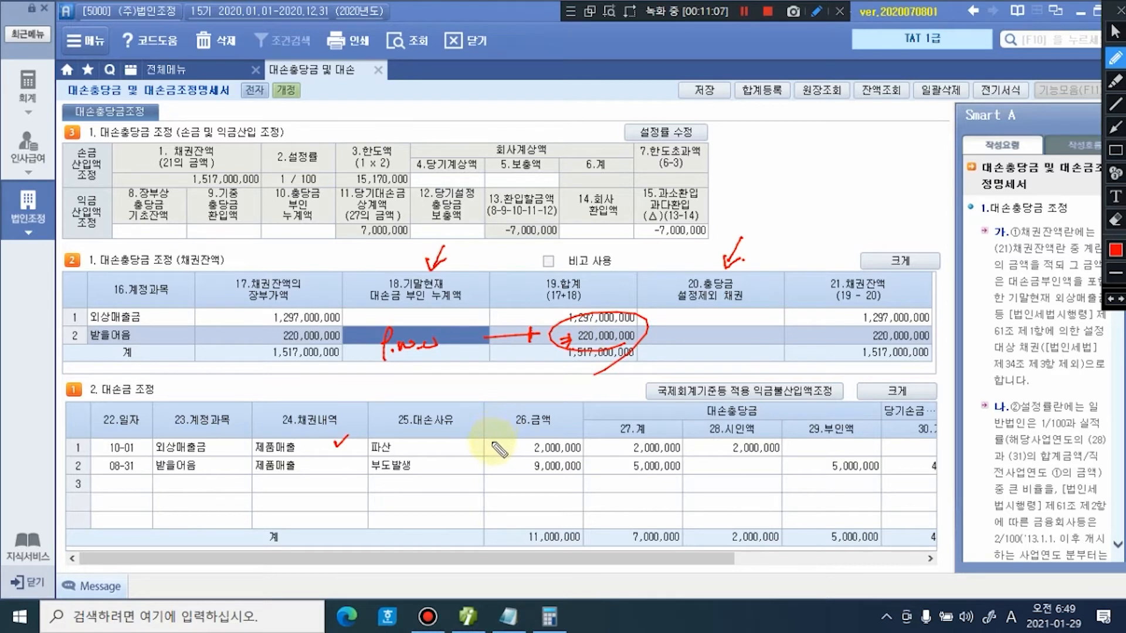
key(ctrl+alt+d)
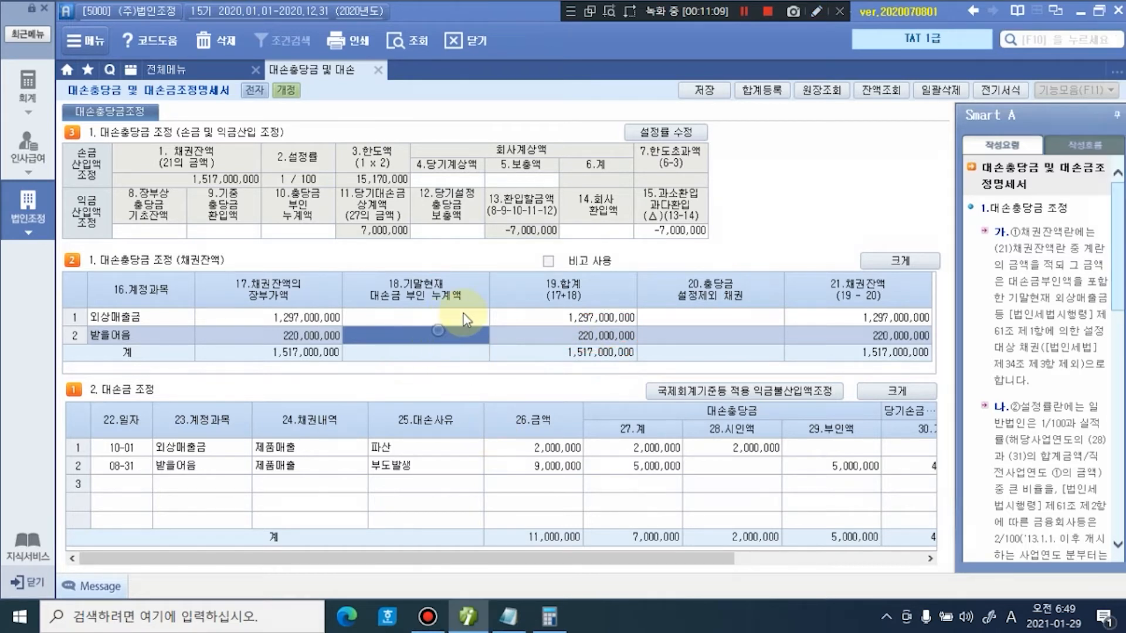
Step: Enter 9,000,000 as 18.기말현재 대손금 부인 누계액 in the 받을어음 row
text(5)
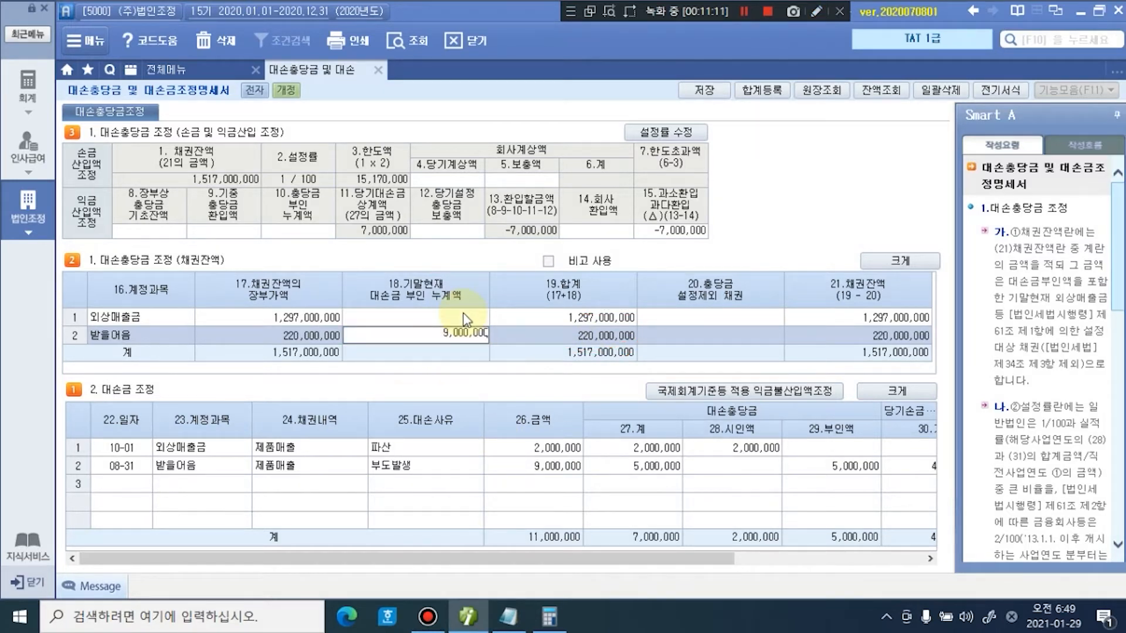
key(Return)
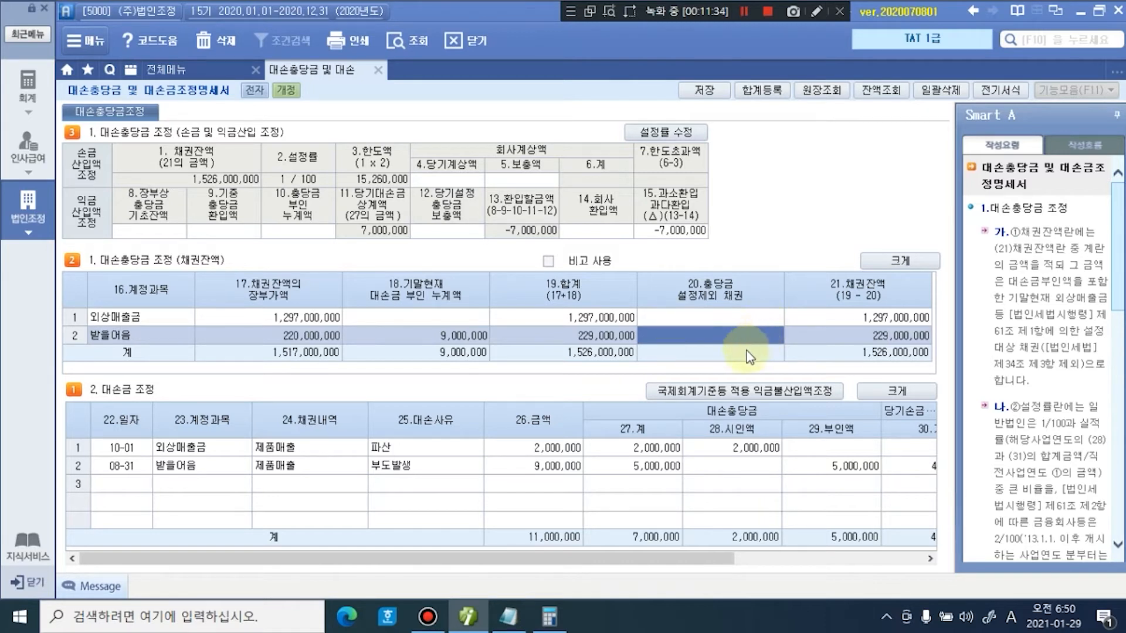
click(726, 319)
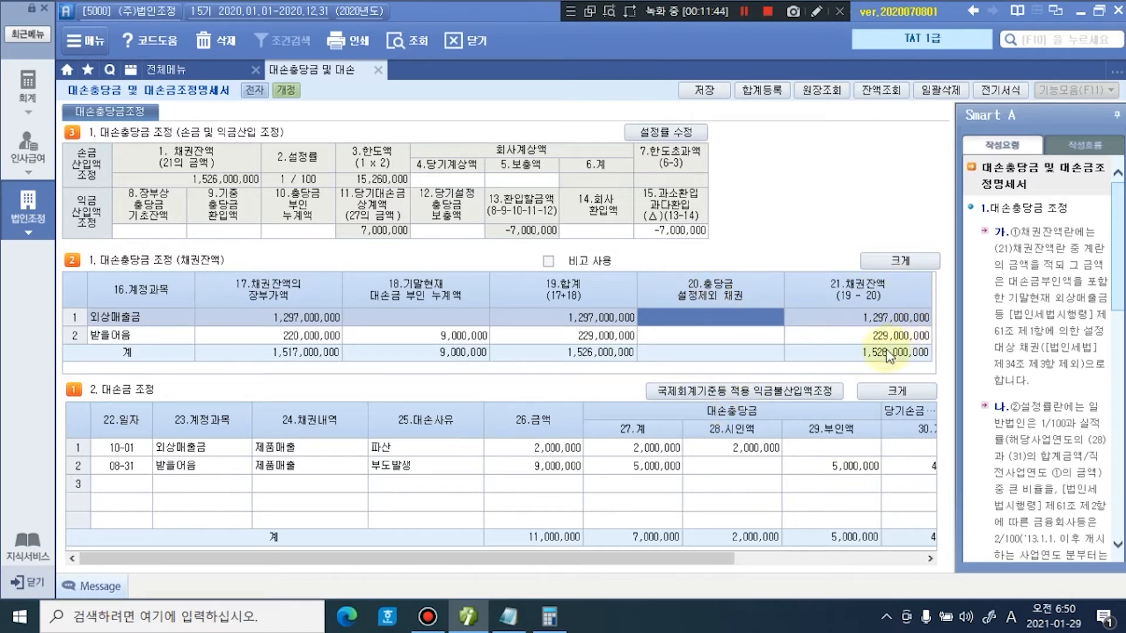
Step: Circle the 21.채권잔액 total in red pen, write 1% above 설정률, and underline the 채권잔액, 설정률 and 한도액 values
click(816, 12)
mouse_move(918, 359)
mouse_down()
mouse_move(851, 360)
mouse_move(918, 367)
mouse_up()
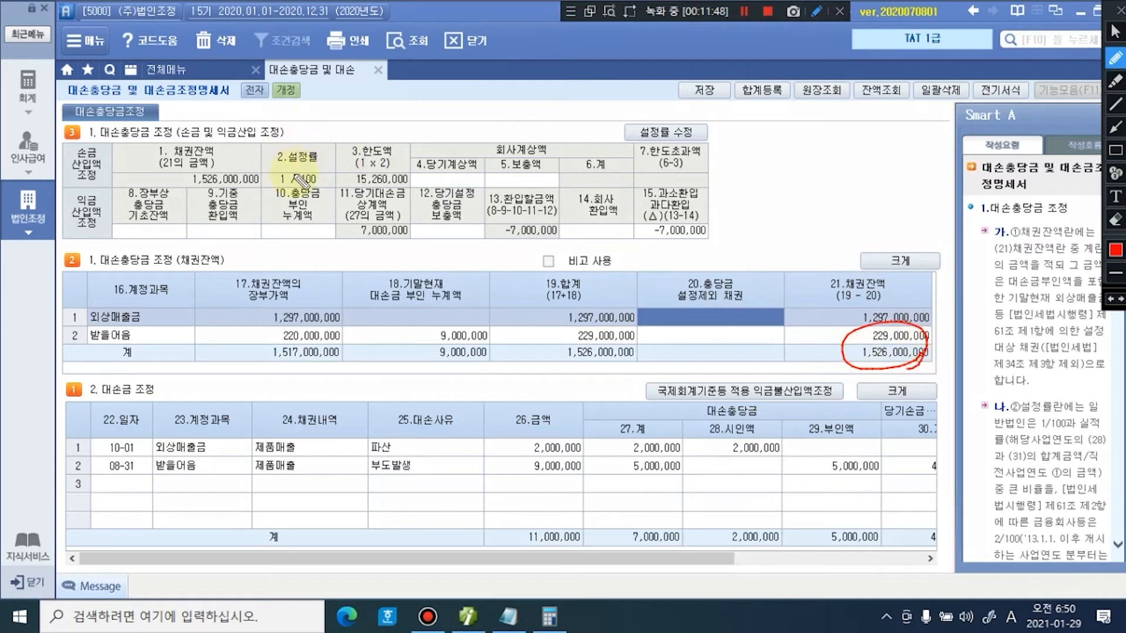
mouse_move(307, 133)
mouse_down()
mouse_move(307, 118)
mouse_move(320, 134)
mouse_move(323, 120)
mouse_up()
drag(330, 127, 338, 142)
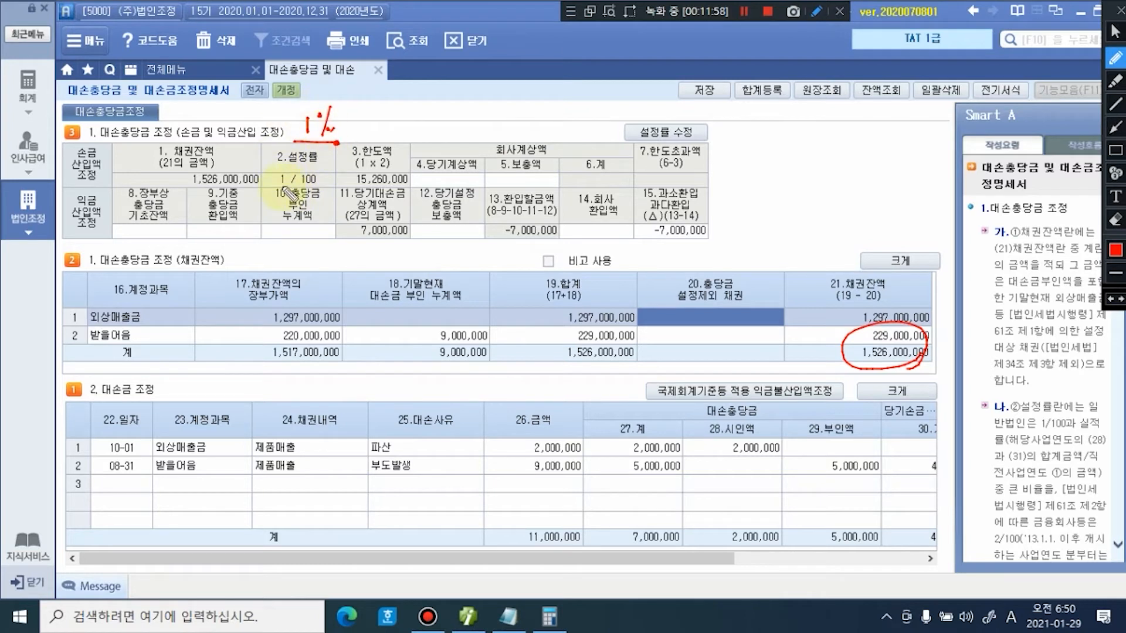
drag(193, 186, 320, 189)
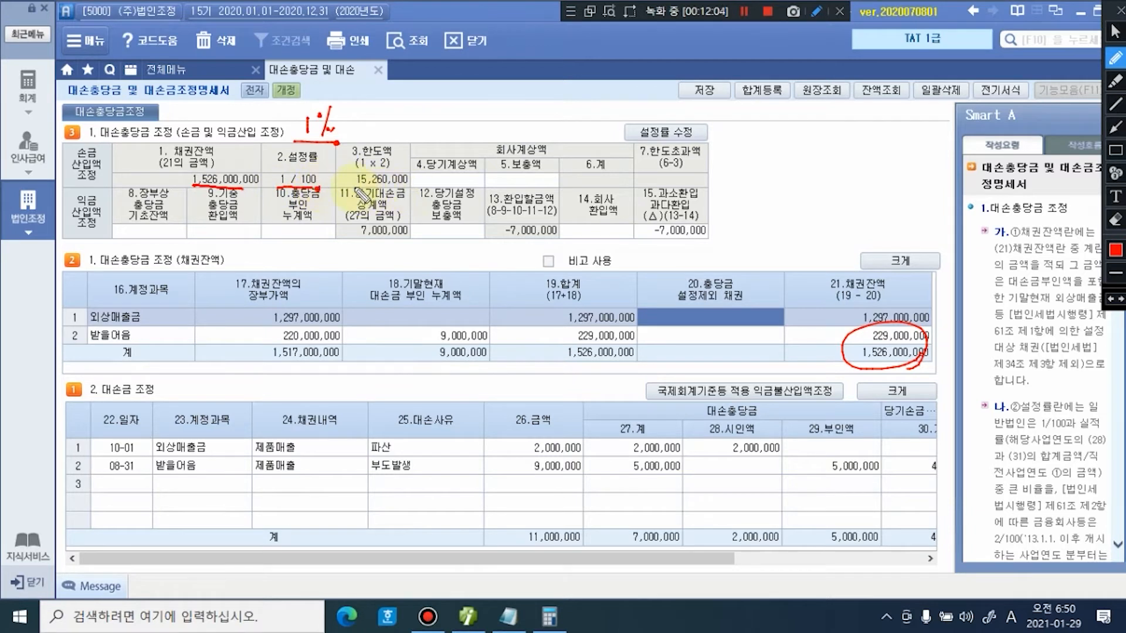
drag(358, 188, 408, 187)
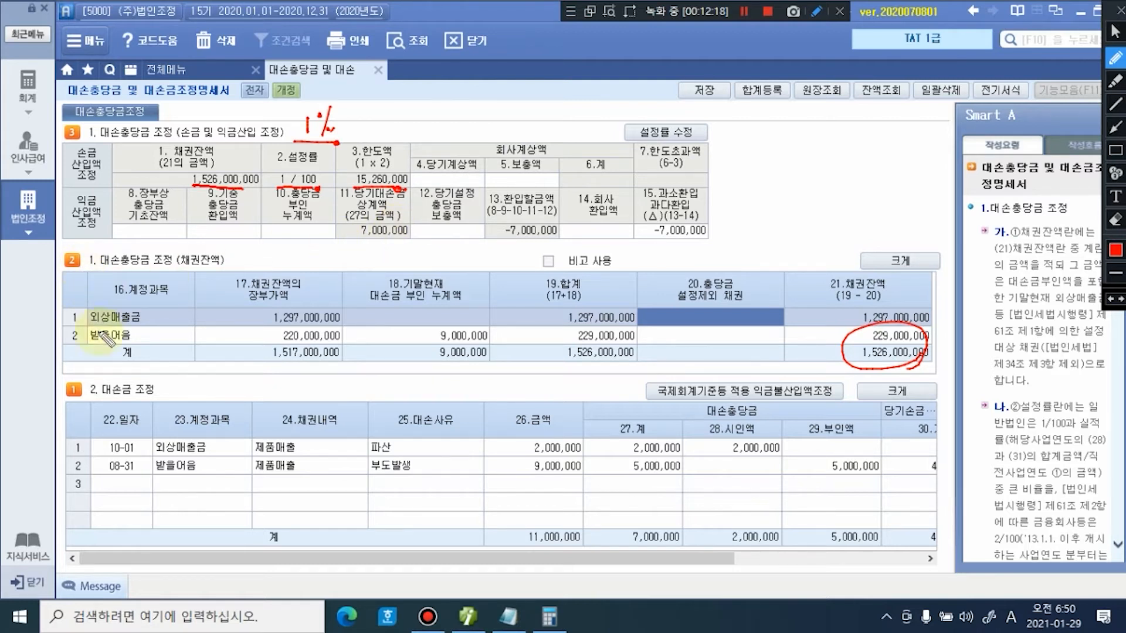
Step: Point red arrows at the 대손금 조정 and 대손충당금 조정 (채권잔액) headings, and clear all pen marks
drag(170, 388, 166, 390)
drag(178, 378, 179, 394)
drag(245, 249, 228, 258)
drag(235, 247, 244, 260)
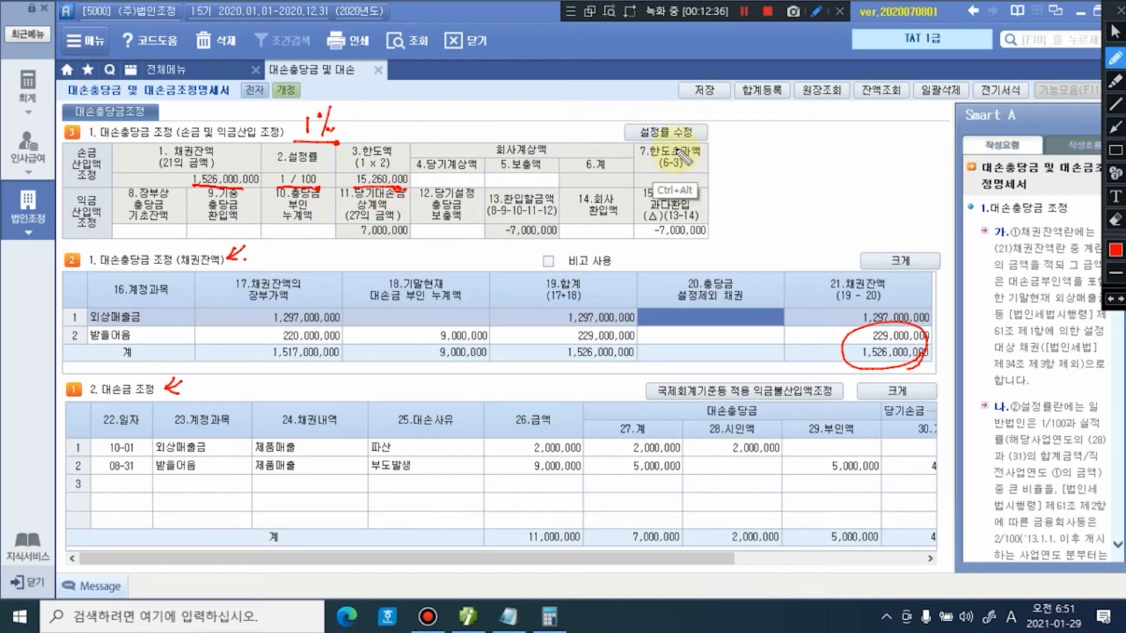
key(ctrl+alt+d)
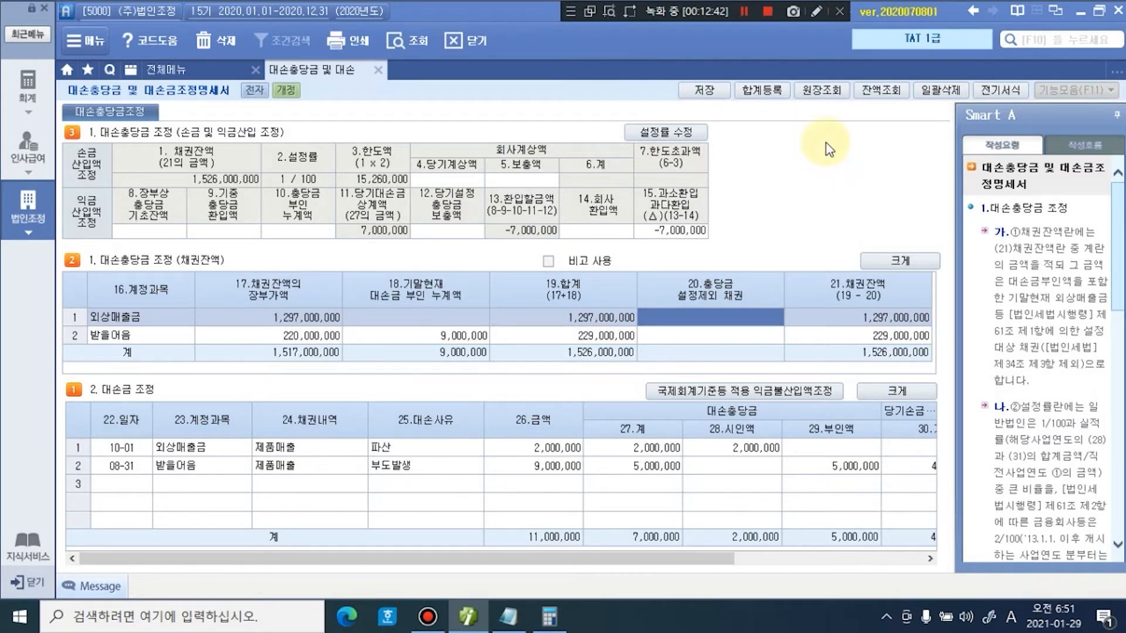
Step: Look up the account balances for the range 108 외상매출금 through 111 in 계정별 잔액 조회
click(882, 90)
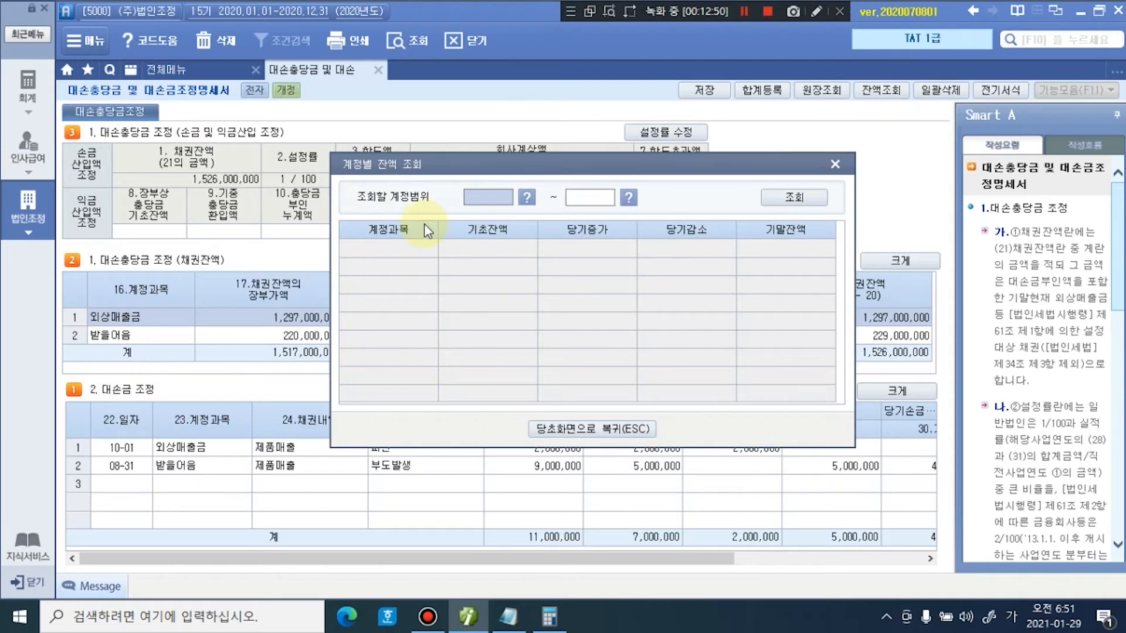
key(F2)
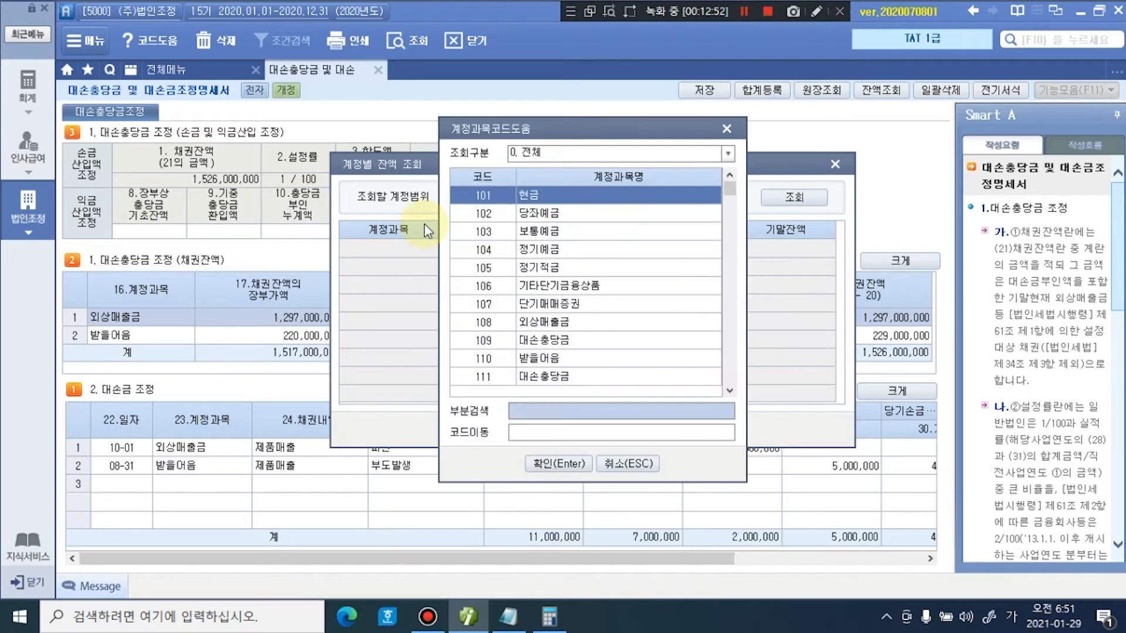
text(외상매출금)
key(Return)
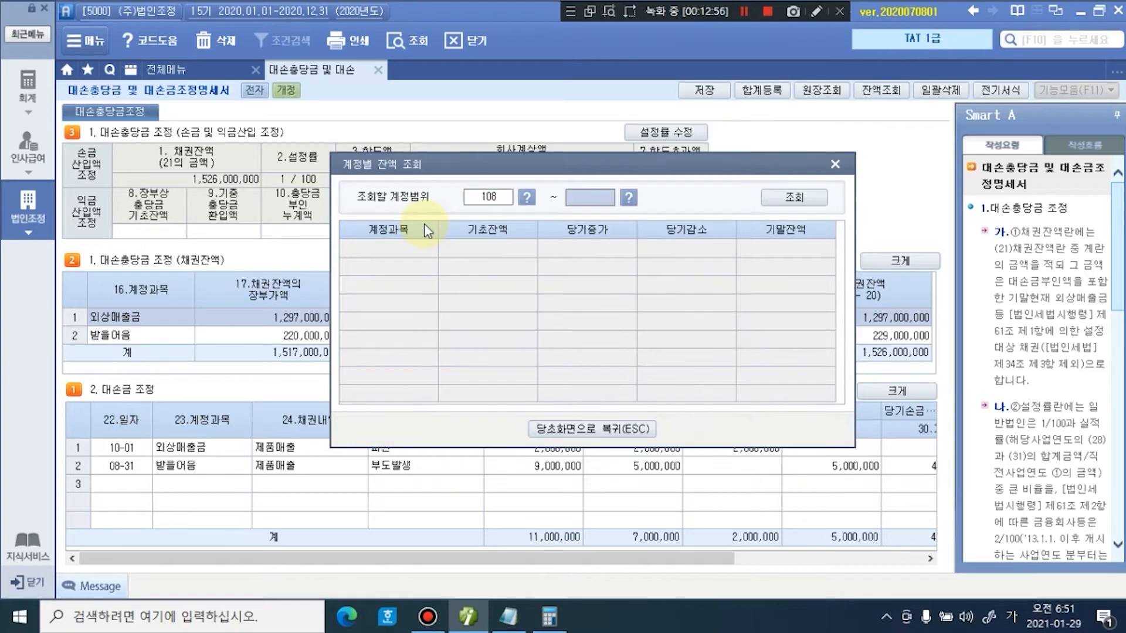
key(F2)
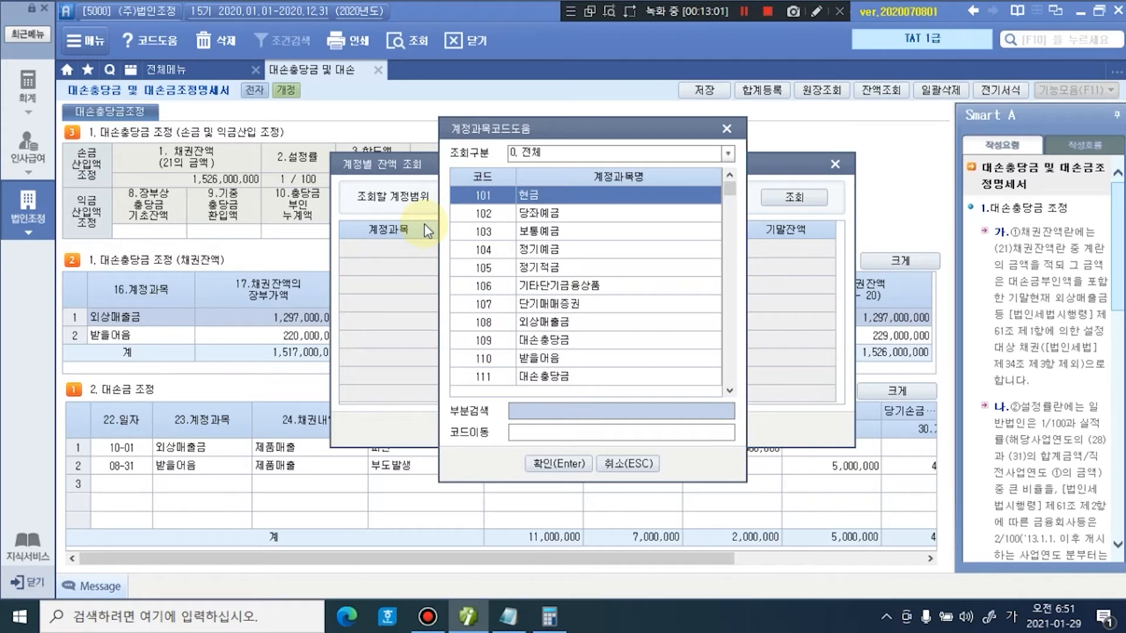
text(ㅂ을어음)
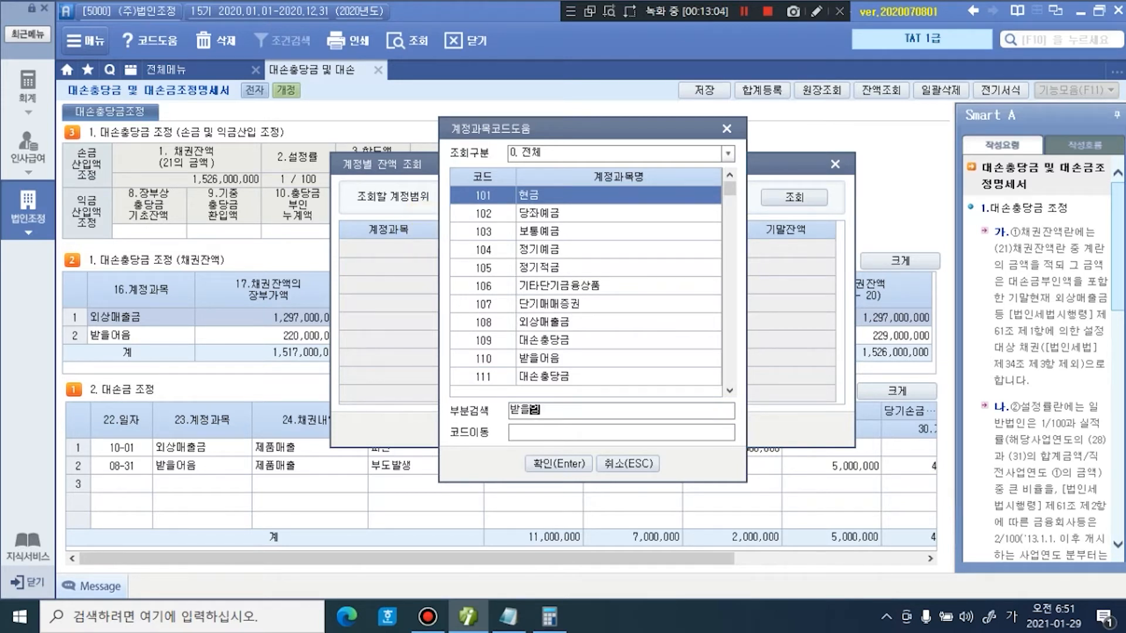
key(Return)
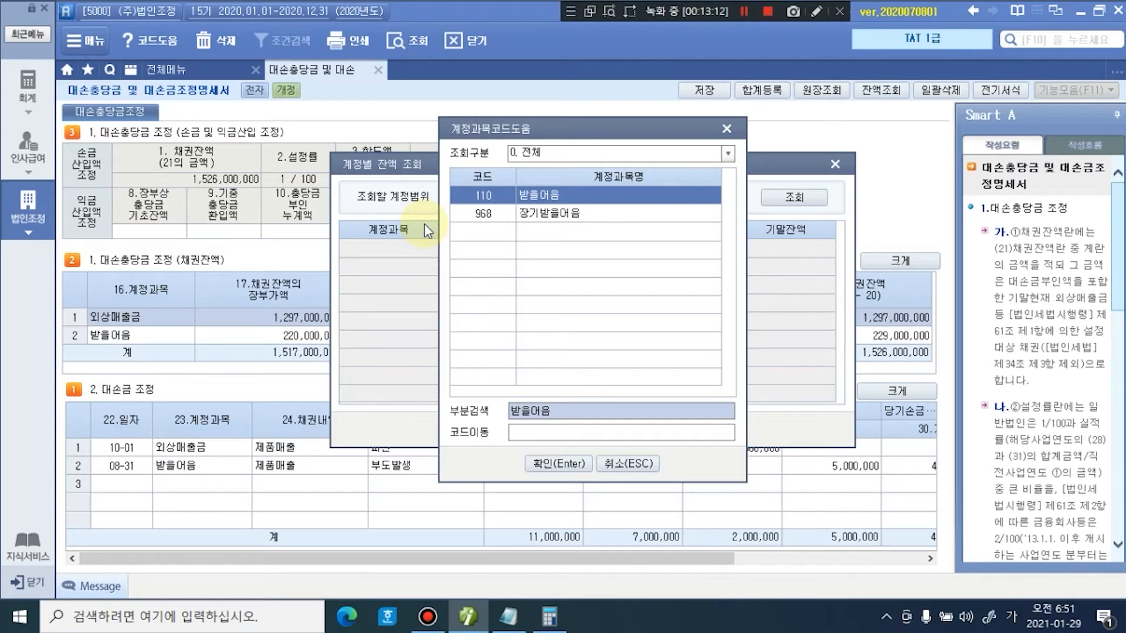
key(Return)
text(111)
key(Return)
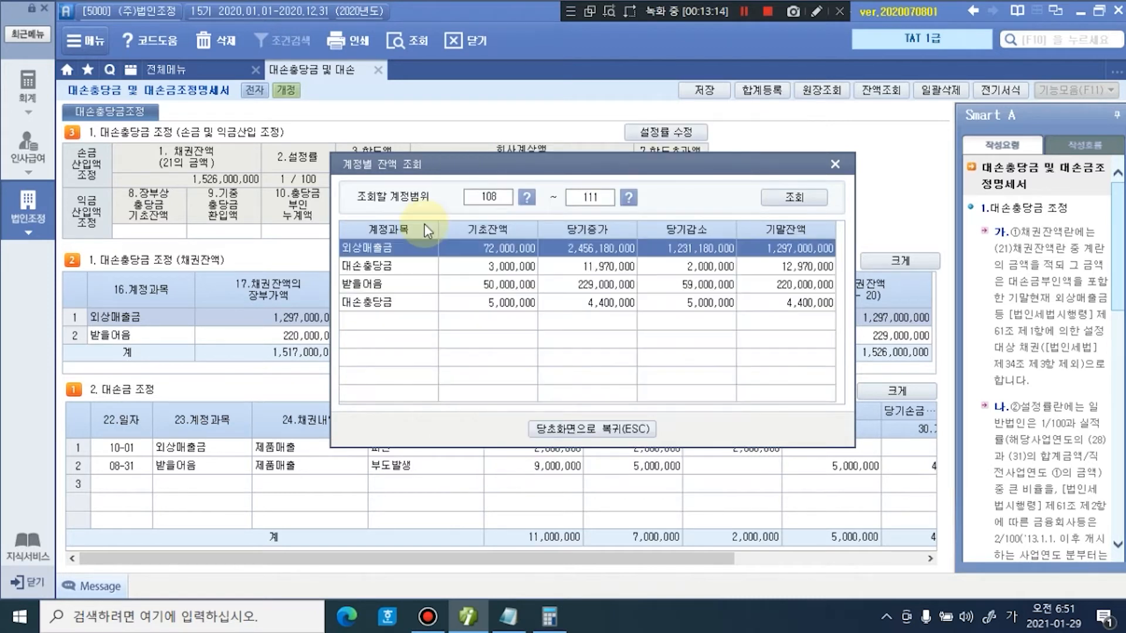
Step: Draw red pen arrows to the four account rows in the balance lookup, tick each 계정과목 name and bracket them
click(816, 11)
mouse_move(274, 212)
mouse_down()
mouse_move(326, 238)
mouse_move(319, 250)
mouse_move(334, 260)
mouse_up()
drag(326, 255, 321, 270)
mouse_move(270, 216)
mouse_down()
mouse_move(290, 261)
mouse_move(333, 283)
mouse_move(314, 295)
mouse_move(326, 308)
mouse_up()
mouse_move(411, 242)
mouse_down()
mouse_move(422, 240)
mouse_move(416, 293)
mouse_move(436, 259)
mouse_move(443, 315)
mouse_move(431, 317)
mouse_up()
click(1116, 30)
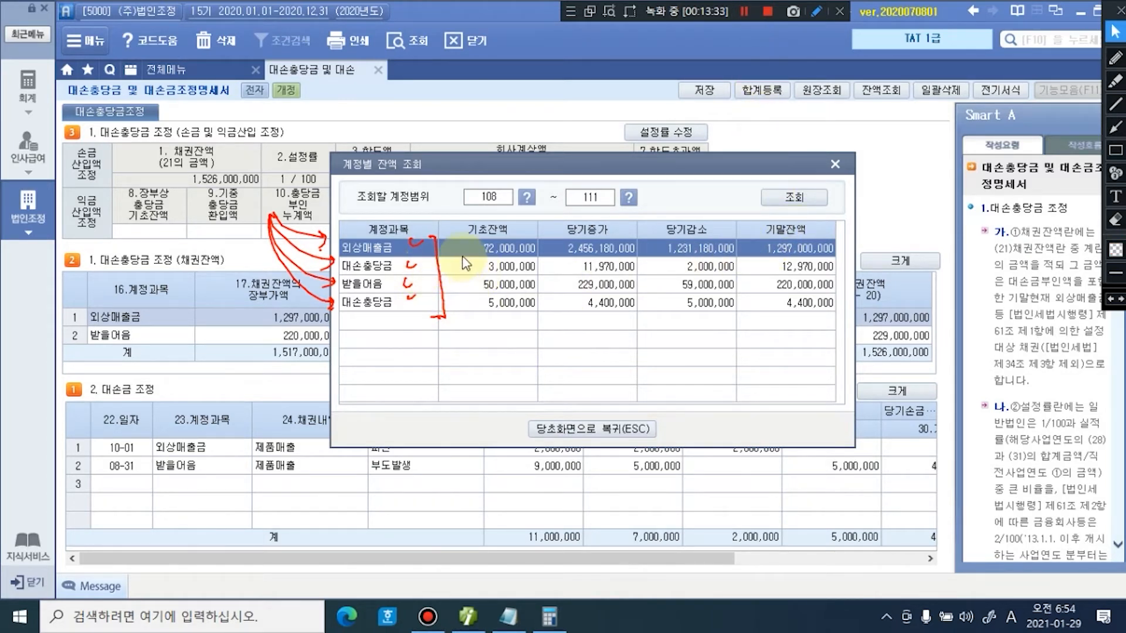
Step: Write 8,000,000 under 기초잔액 and 16,370,000 under 당기증가 in red pen, with arrows at the two 대손충당금 increases
click(481, 268)
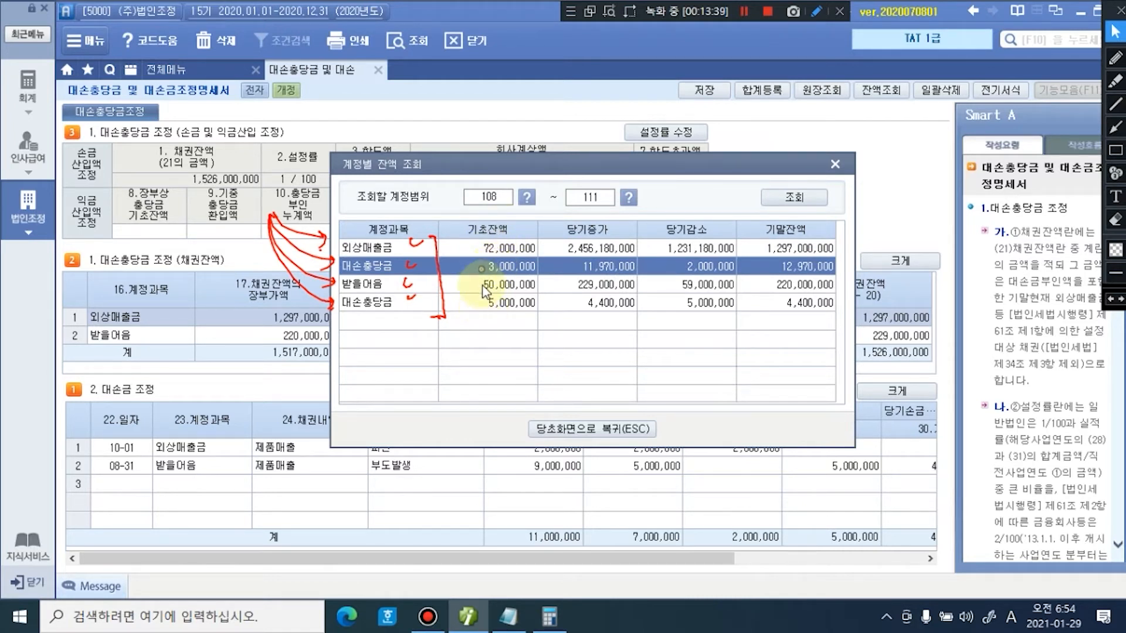
click(481, 303)
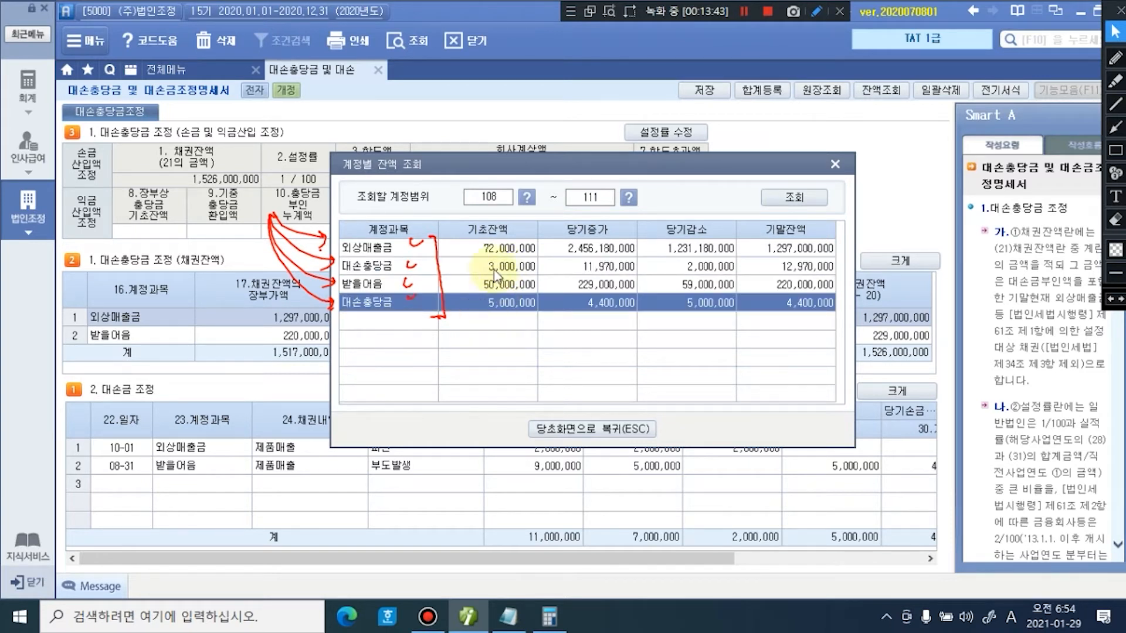
click(1115, 57)
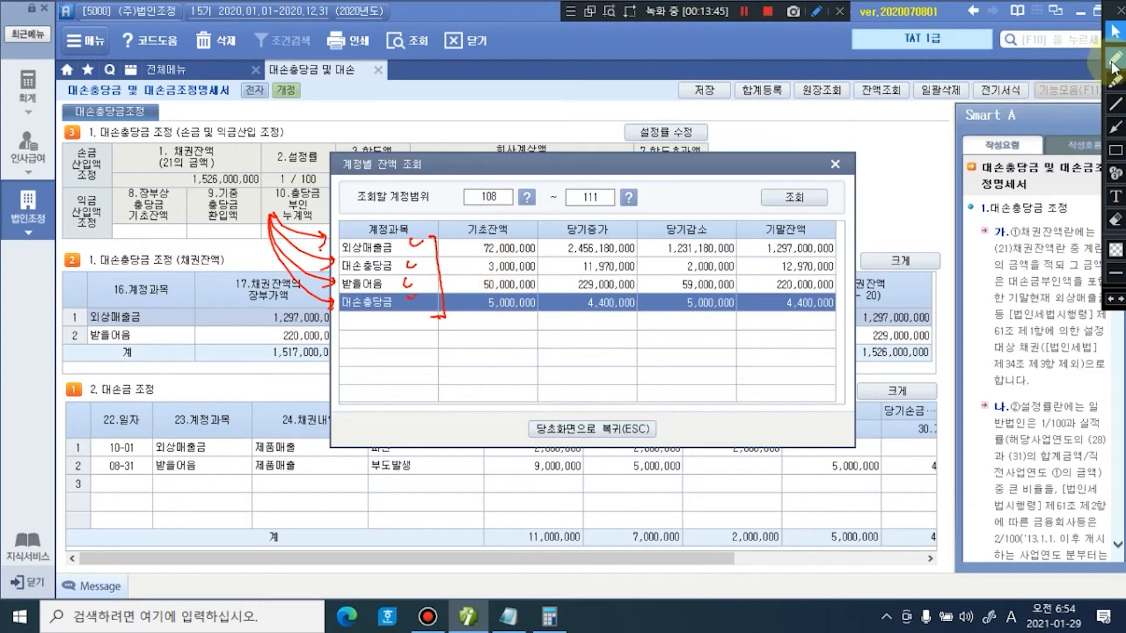
mouse_move(469, 328)
mouse_down()
mouse_move(474, 347)
mouse_move(530, 341)
mouse_move(536, 351)
mouse_up()
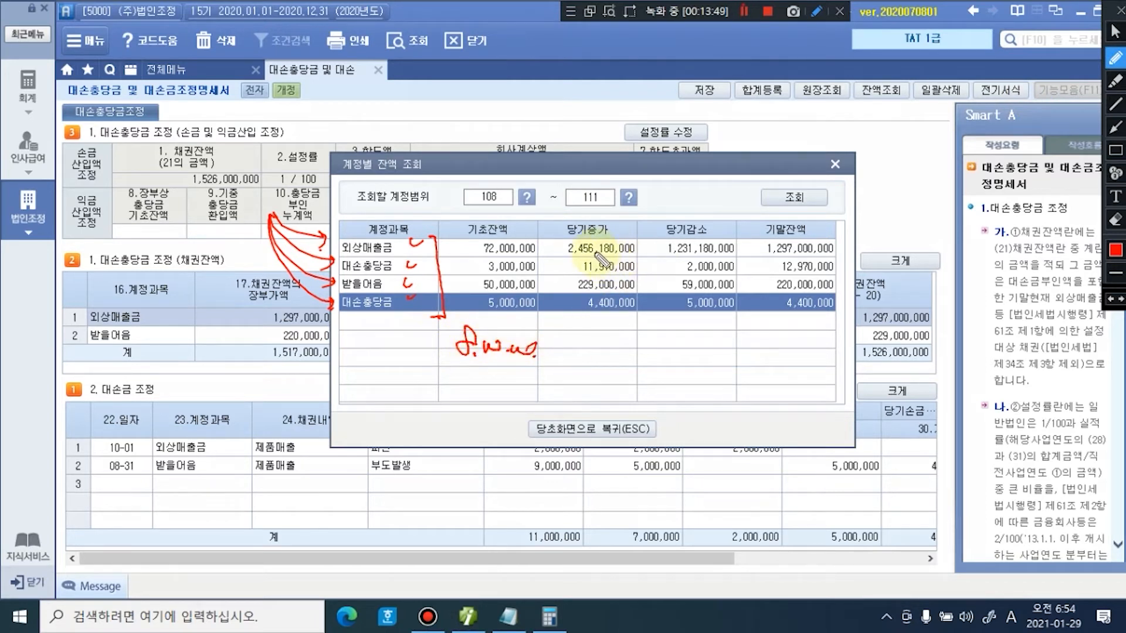
mouse_move(651, 267)
mouse_down()
mouse_move(637, 268)
mouse_move(637, 304)
mouse_up()
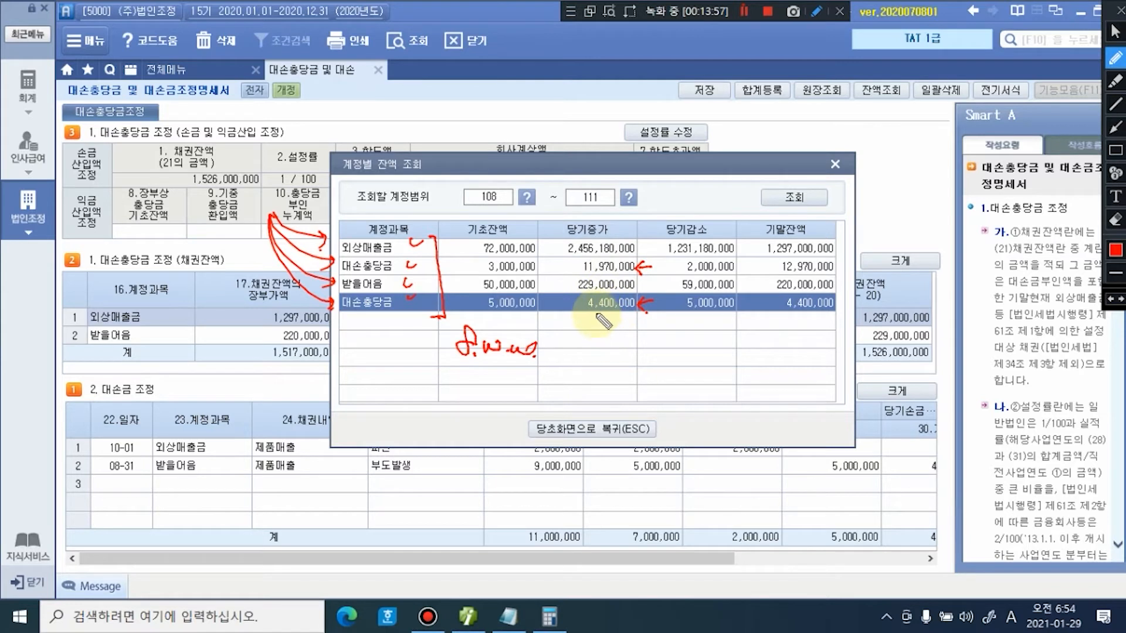
mouse_move(579, 323)
mouse_down()
mouse_move(579, 342)
mouse_move(595, 347)
mouse_move(620, 336)
mouse_move(664, 340)
mouse_up()
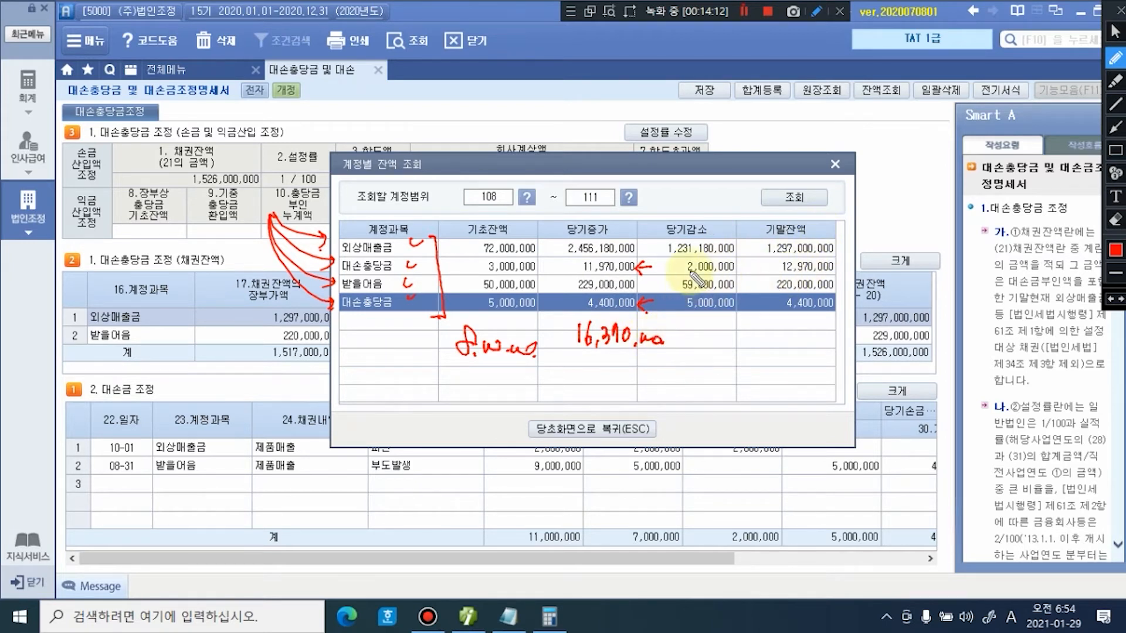
Step: Tick the two 대손충당금 decreases and write 7,000,000 under 당기감소 and 17,370,000 under 기말잔액 in red pen
drag(739, 260, 746, 258)
drag(741, 299, 749, 297)
mouse_move(698, 330)
mouse_down()
mouse_move(711, 343)
mouse_move(750, 345)
mouse_up()
click(762, 348)
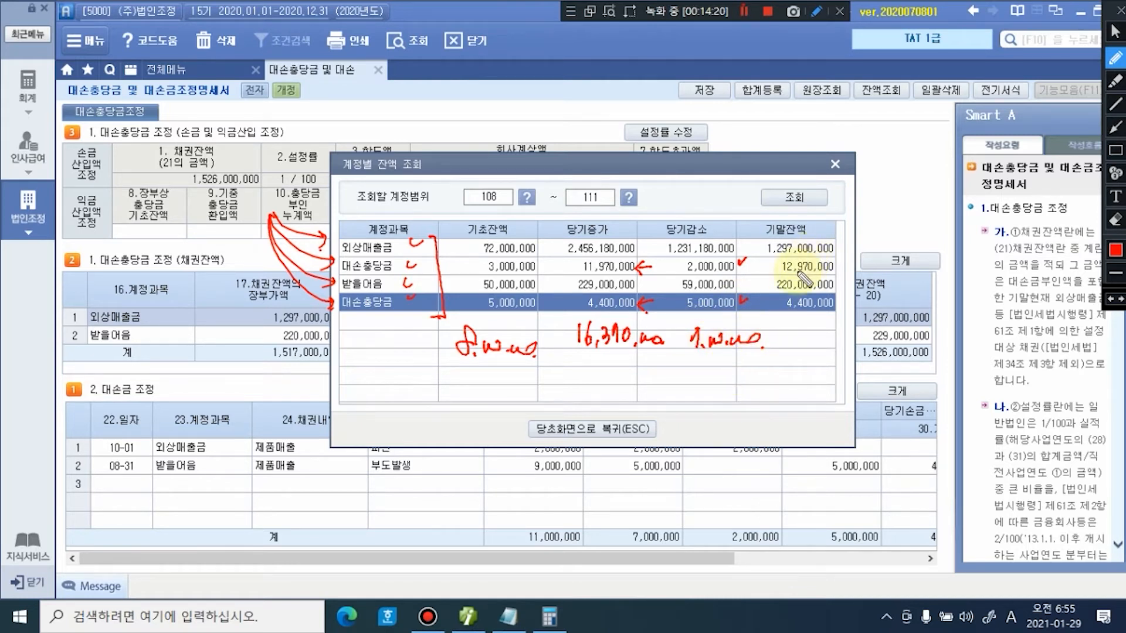
mouse_move(791, 334)
mouse_down()
mouse_move(787, 348)
mouse_move(855, 343)
mouse_move(827, 358)
mouse_up()
click(800, 349)
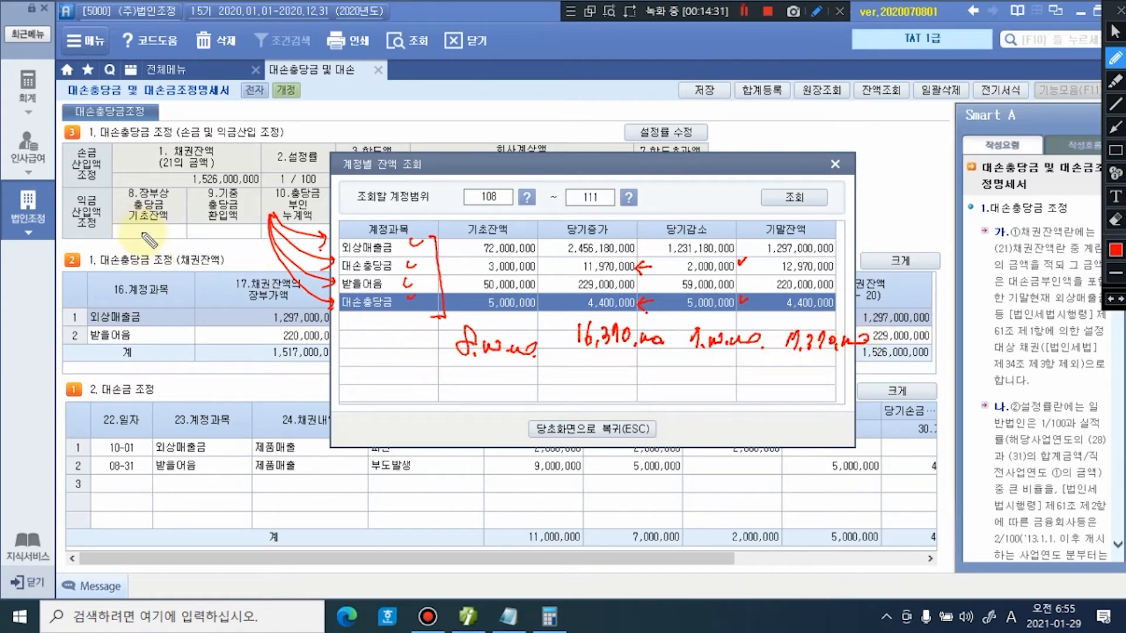
Step: Write 8,000,000 below 8.장부상 충당금 기초잔액 and an underlined 2,000,000 over 10.충당금 부인 누계액 in red pen
mouse_move(128, 239)
mouse_down()
mouse_move(125, 261)
mouse_move(197, 261)
mouse_up()
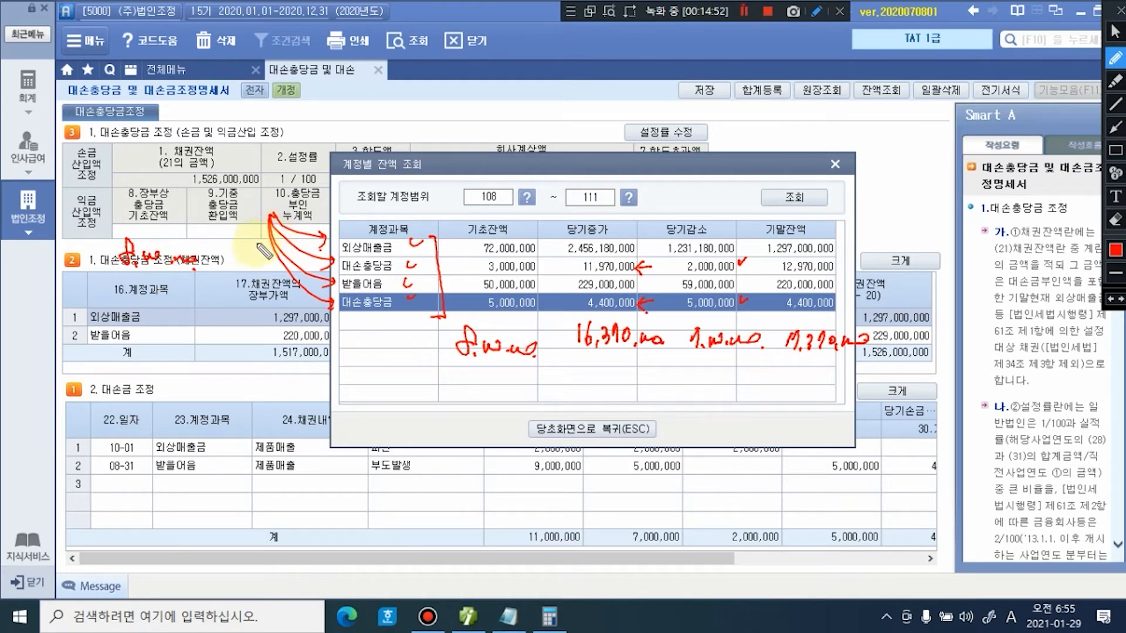
drag(280, 202, 341, 207)
drag(340, 213, 340, 214)
drag(272, 218, 339, 219)
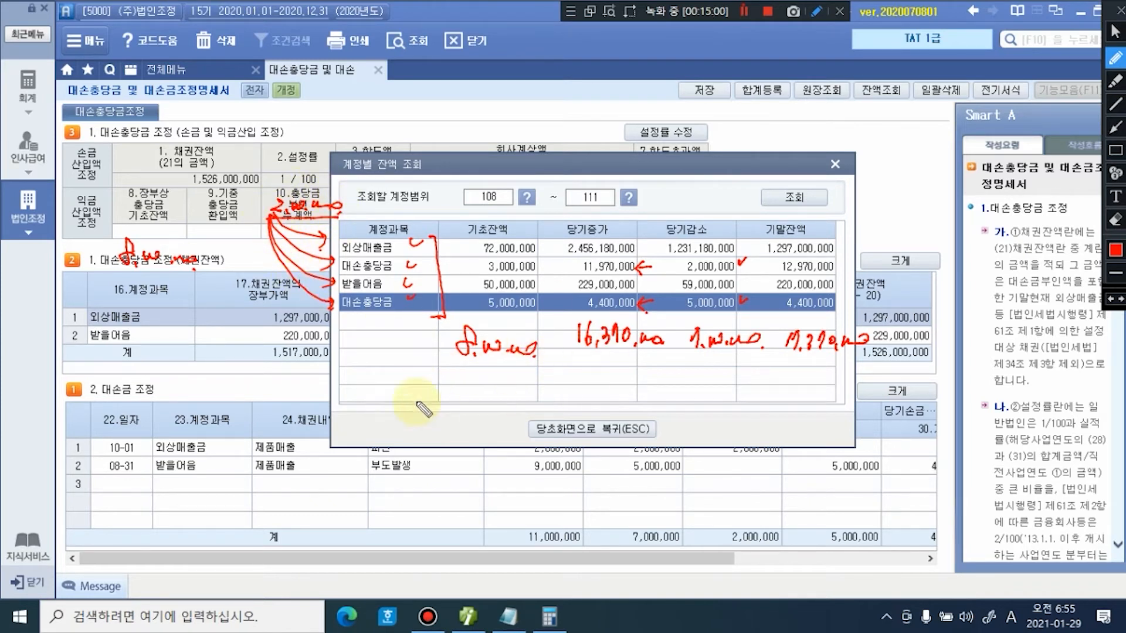
Step: Close the 계정별 잔액 조회 window and clear all pen marks
key(Escape)
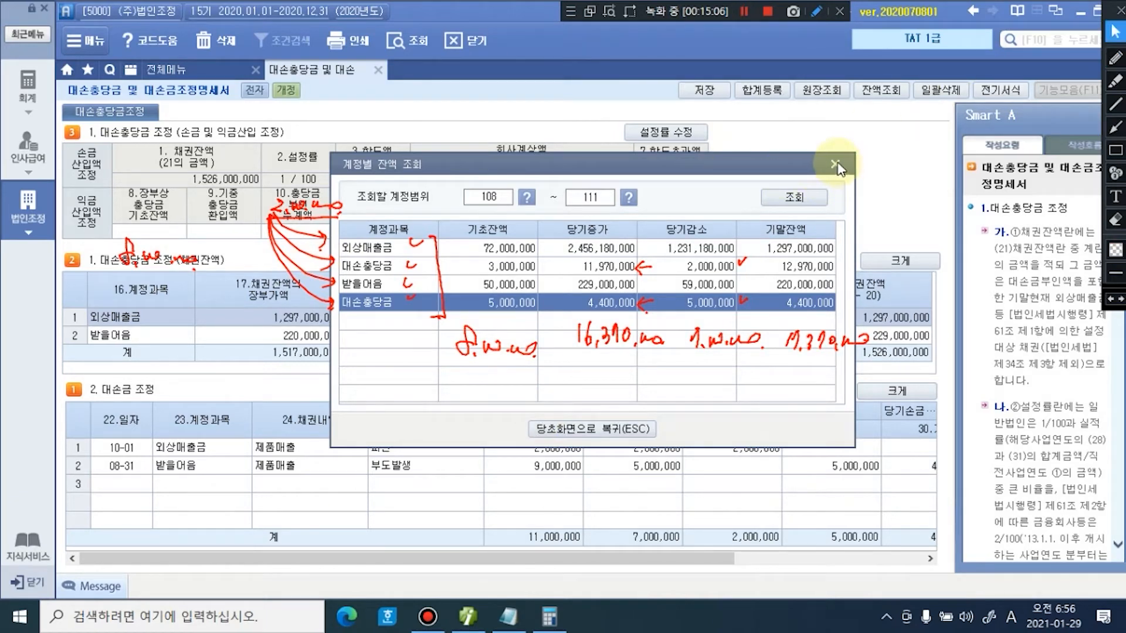
click(835, 166)
key(ctrl+shift+d)
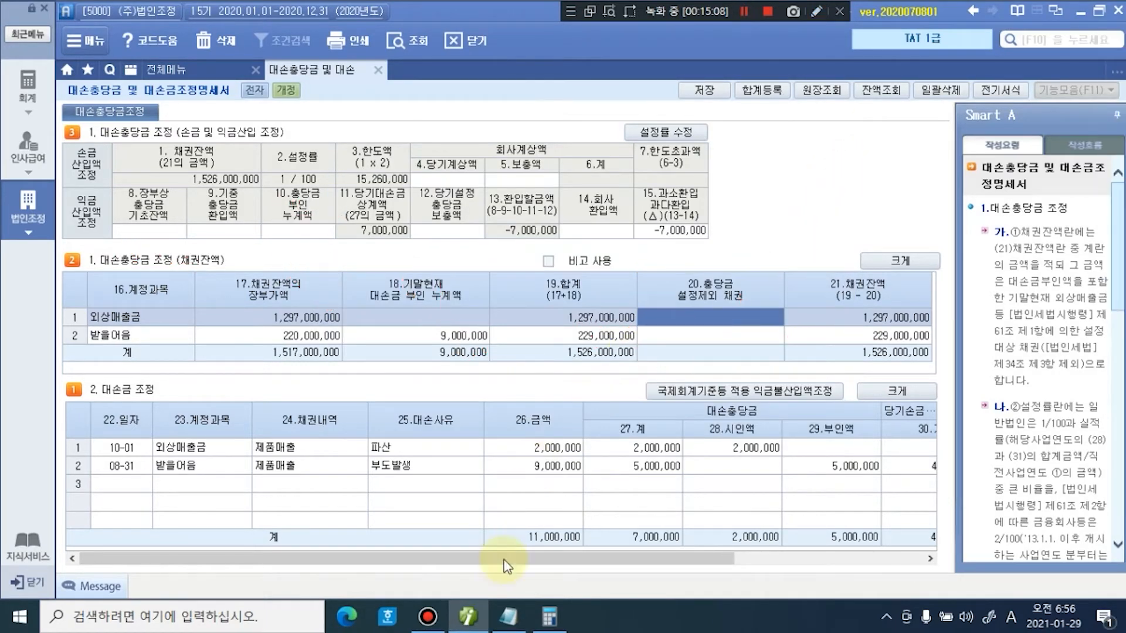
Step: Switch to Notepad and draw a red T-account titled 충당금 with 기초잔액 8,000,000 on the credit side
click(510, 615)
double_click(816, 61)
click(817, 12)
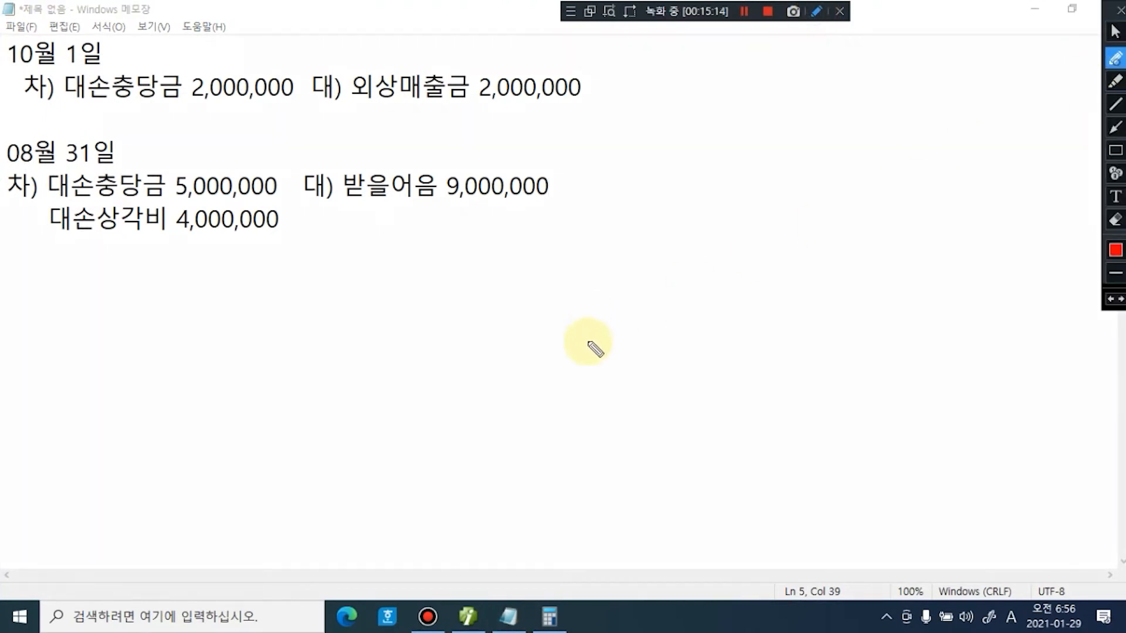
drag(446, 272, 892, 259)
drag(650, 275, 665, 545)
drag(618, 217, 681, 238)
mouse_move(671, 296)
mouse_down()
mouse_move(712, 305)
mouse_move(785, 288)
mouse_move(826, 300)
mouse_up()
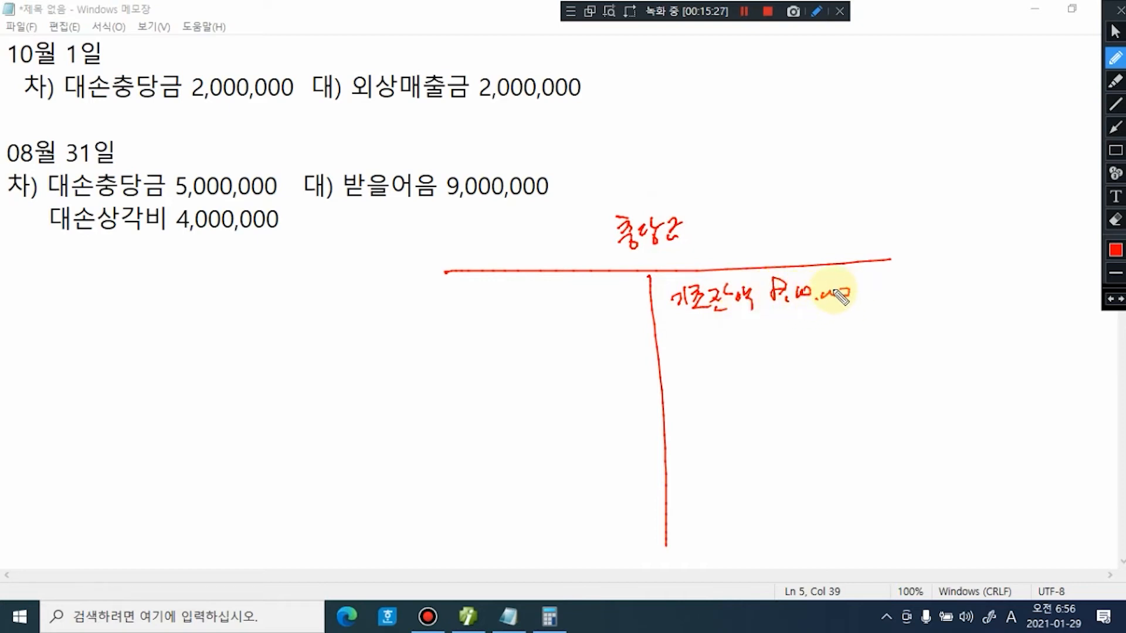
Step: Branch the 기초잔액 with a red bracket into 손금산입 6,000,000 and 손금불산입 2,000,000
drag(900, 268, 904, 338)
mouse_move(915, 248)
mouse_down()
mouse_move(927, 268)
mouse_move(956, 253)
mouse_move(974, 277)
mouse_up()
drag(995, 244, 993, 268)
click(1001, 267)
drag(1005, 258, 1058, 260)
mouse_move(906, 320)
mouse_down()
mouse_move(915, 335)
mouse_move(947, 335)
mouse_up()
mouse_move(927, 333)
mouse_down()
mouse_move(945, 341)
mouse_move(994, 324)
mouse_move(997, 340)
mouse_move(1017, 317)
mouse_move(1086, 321)
mouse_up()
click(1057, 319)
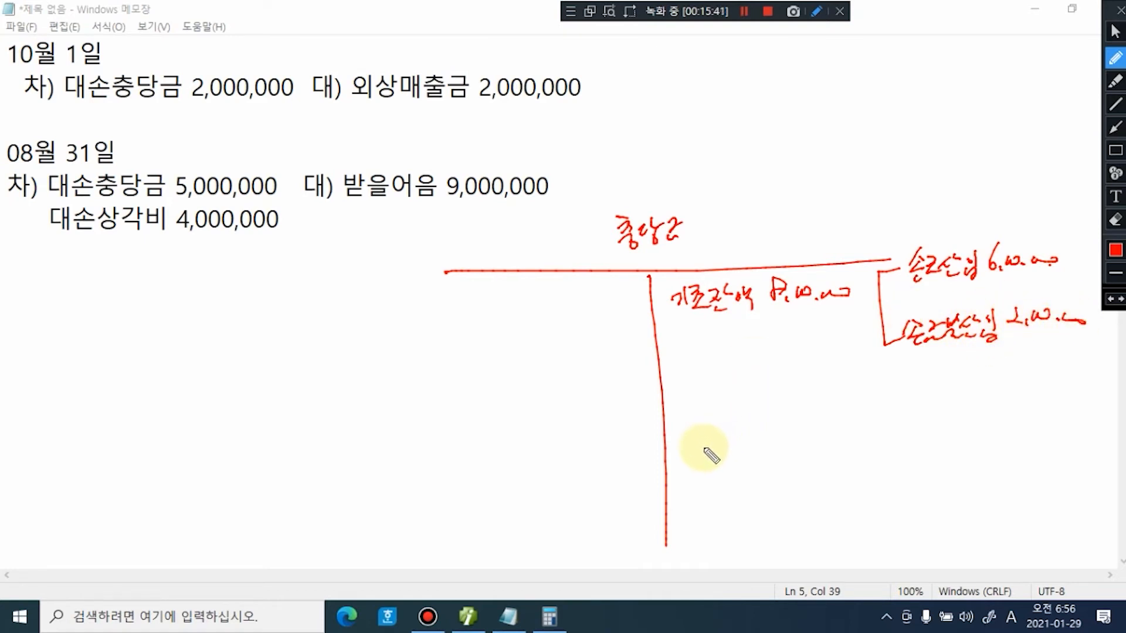
Step: Write 추가설정 16,370,000 in red pen on the credit side of the 충당금 T-account
mouse_move(684, 447)
mouse_down()
mouse_move(692, 457)
mouse_move(727, 447)
mouse_move(772, 455)
mouse_up()
click(762, 458)
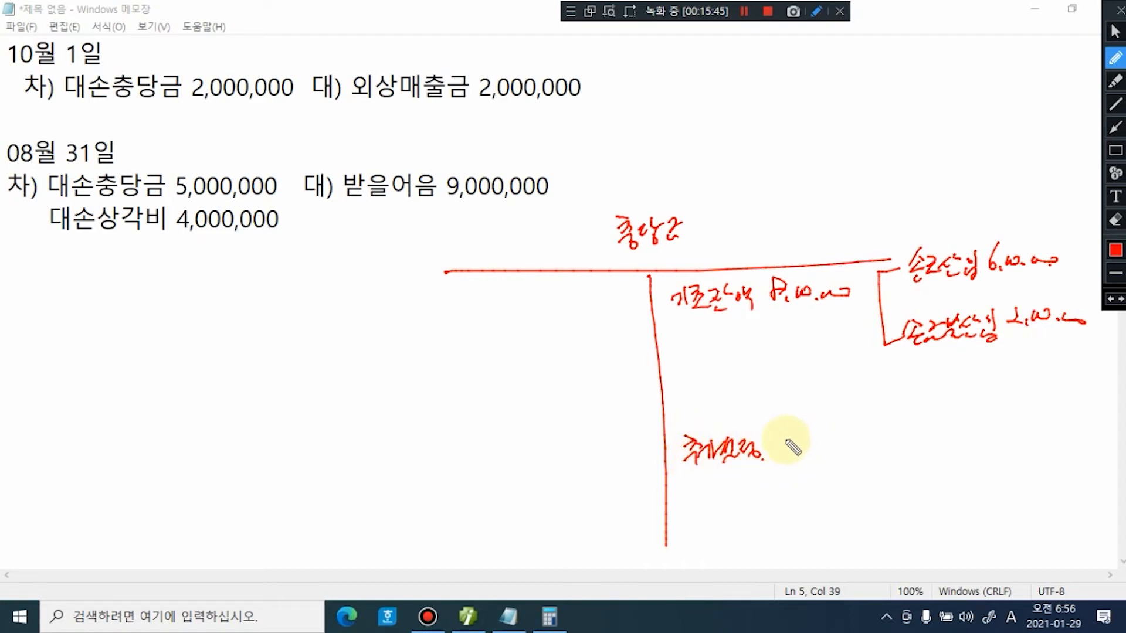
drag(784, 441, 782, 461)
mouse_move(792, 437)
mouse_down()
mouse_move(793, 449)
mouse_move(838, 459)
mouse_up()
drag(843, 456, 890, 445)
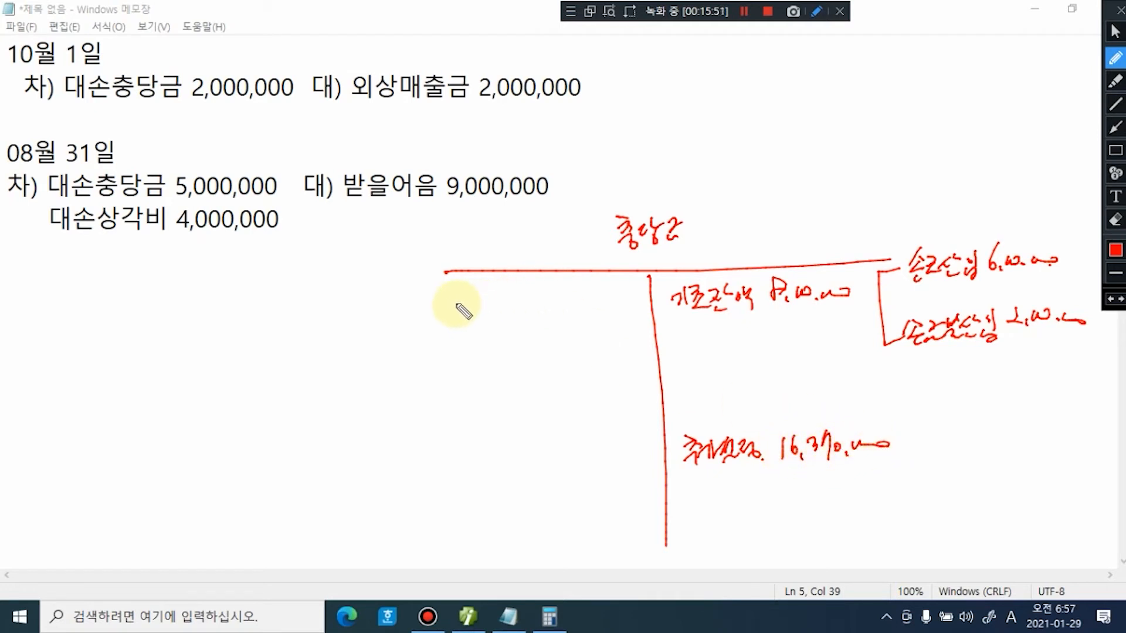
Step: Write 대손 7,000,000 on the debit side, and underline and bracket the 2,000,000 and 5,000,000 대손충당금 amounts in the journal entries
drag(468, 299, 469, 319)
drag(473, 297, 474, 319)
mouse_move(485, 302)
mouse_down()
mouse_move(491, 321)
mouse_move(600, 305)
mouse_up()
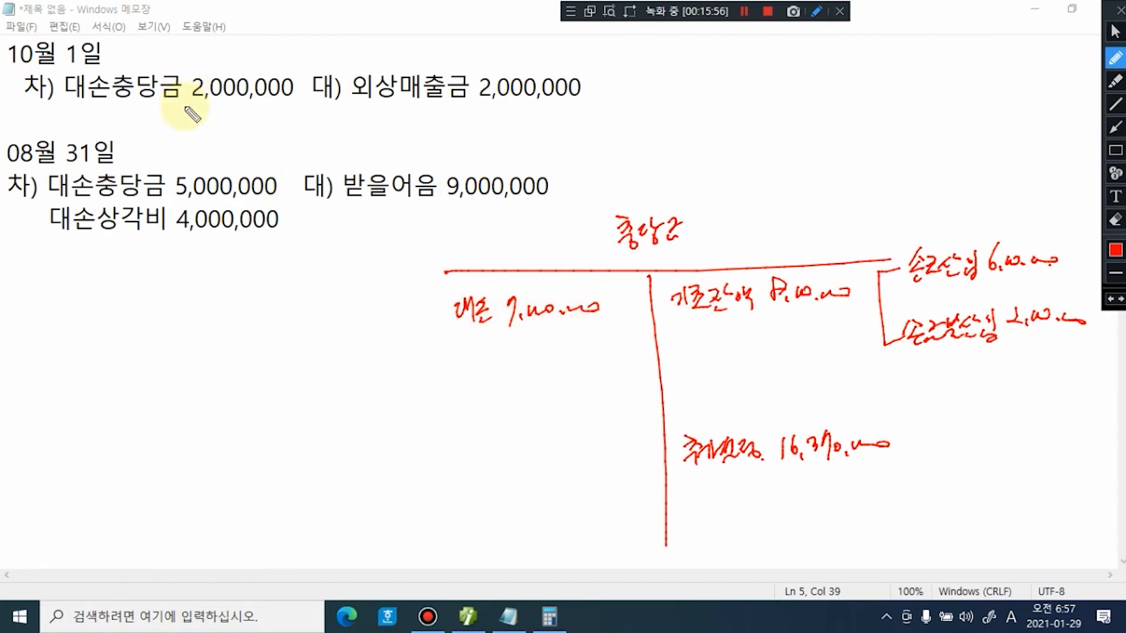
drag(183, 108, 276, 106)
drag(185, 200, 271, 199)
mouse_move(292, 99)
mouse_down()
mouse_move(300, 94)
mouse_move(294, 187)
mouse_move(284, 188)
mouse_up()
click(368, 182)
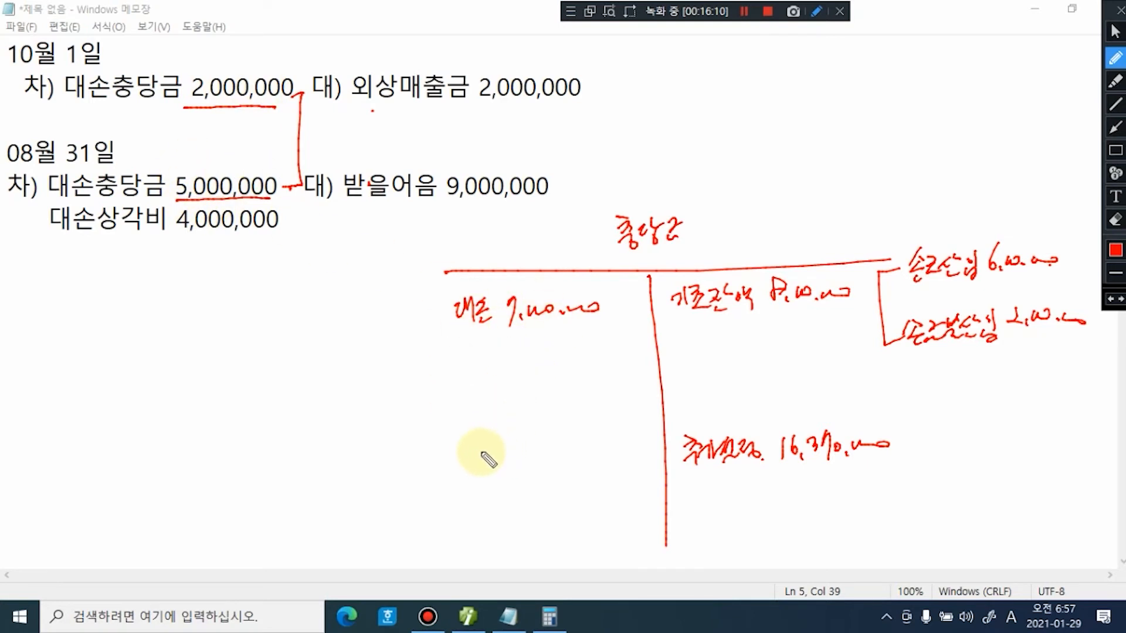
Step: Write 이월 17,370,000 on the debit side and underline 손금산입, 손금불산입 and its 2,000,000 in red pen
mouse_move(474, 450)
mouse_down()
mouse_move(516, 460)
mouse_move(521, 449)
mouse_up()
mouse_move(481, 487)
mouse_down()
mouse_move(573, 495)
mouse_move(618, 476)
mouse_up()
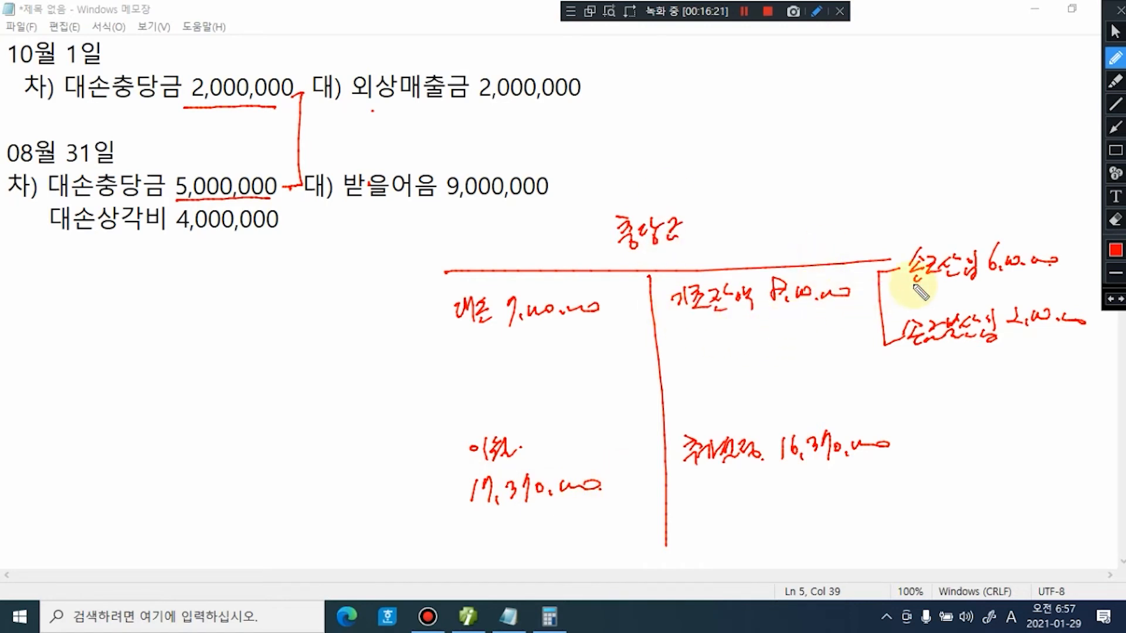
drag(911, 292, 977, 290)
drag(917, 353, 988, 344)
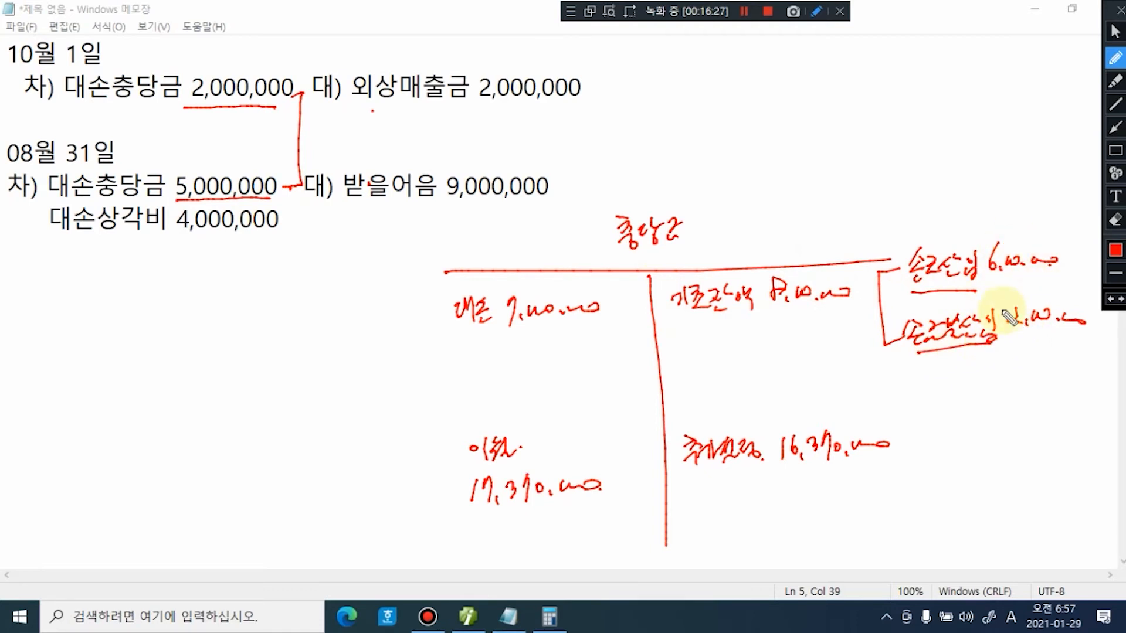
drag(1021, 338, 1066, 342)
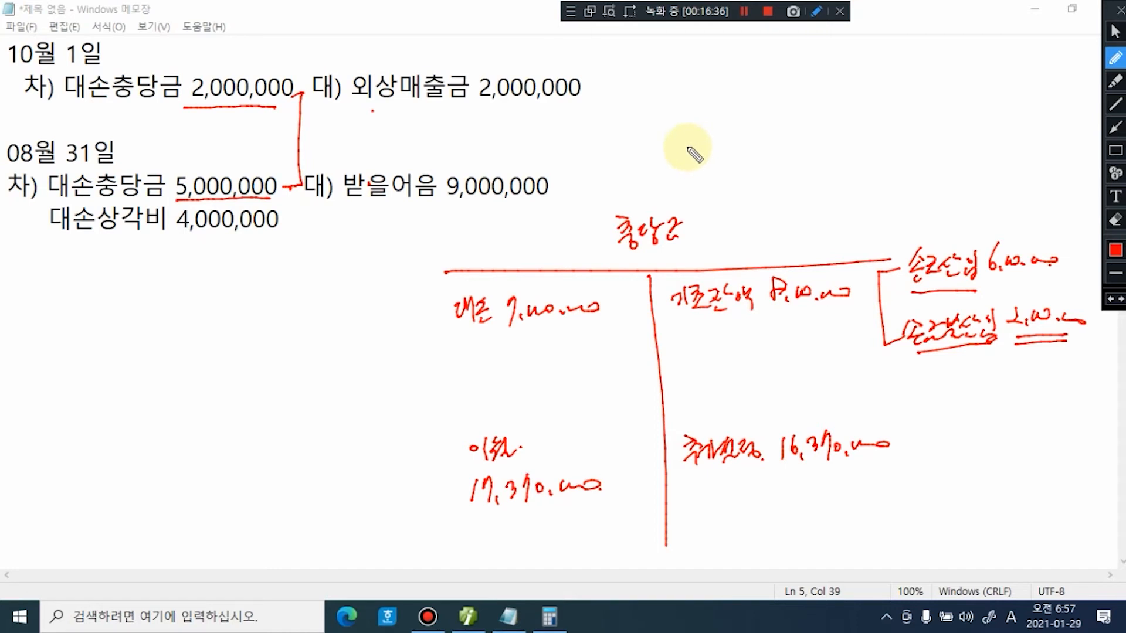
Step: Write 손금산입 전기 대손충당금 2,000,000 (유보감소) above the T-account and underline 손금불산입 2,000,000 again
mouse_move(659, 116)
mouse_down()
mouse_move(649, 136)
mouse_move(680, 135)
mouse_move(668, 153)
mouse_move(688, 136)
mouse_move(703, 148)
mouse_move(766, 131)
mouse_up()
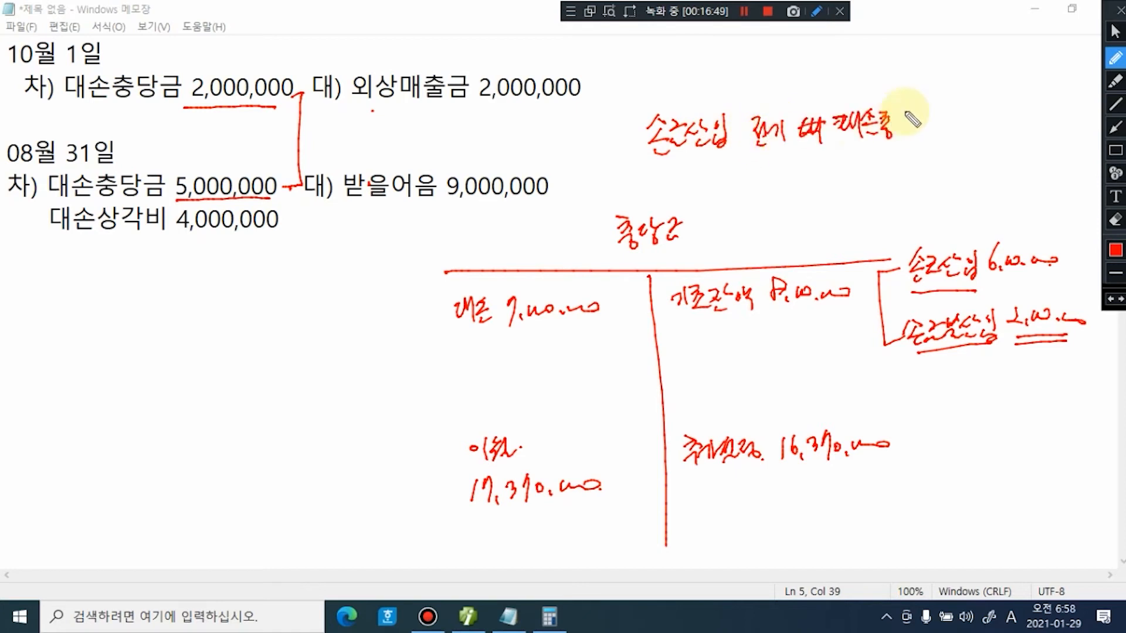
mouse_move(922, 114)
mouse_down()
mouse_move(911, 110)
mouse_move(986, 125)
mouse_move(1044, 116)
mouse_up()
drag(959, 144, 951, 163)
drag(975, 142, 1045, 160)
drag(918, 355, 1059, 345)
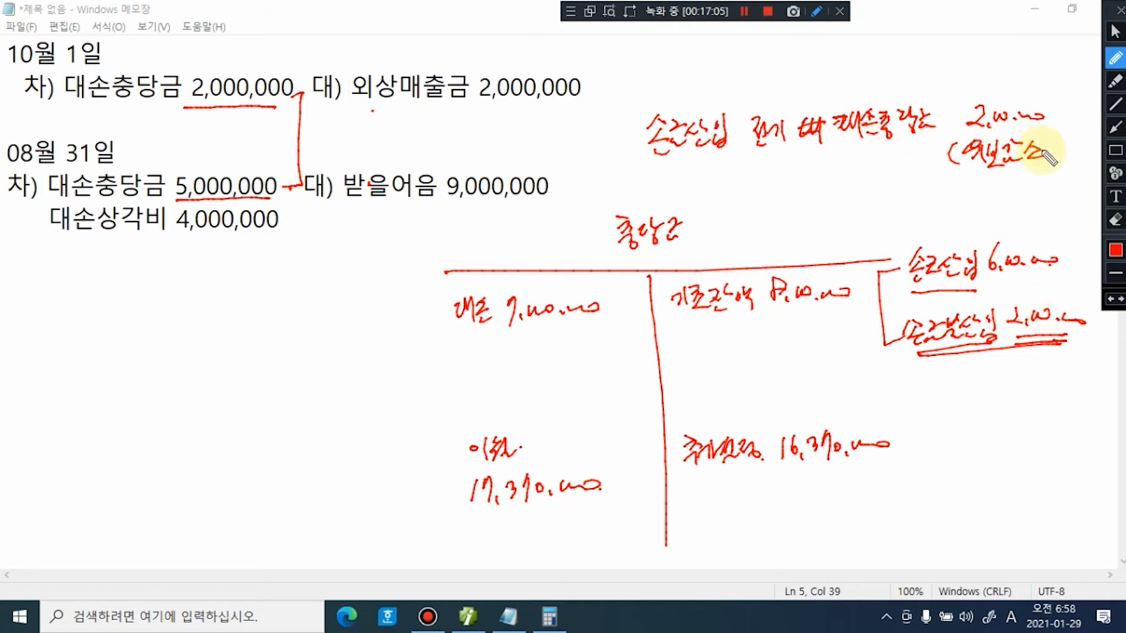
drag(1048, 138, 1051, 161)
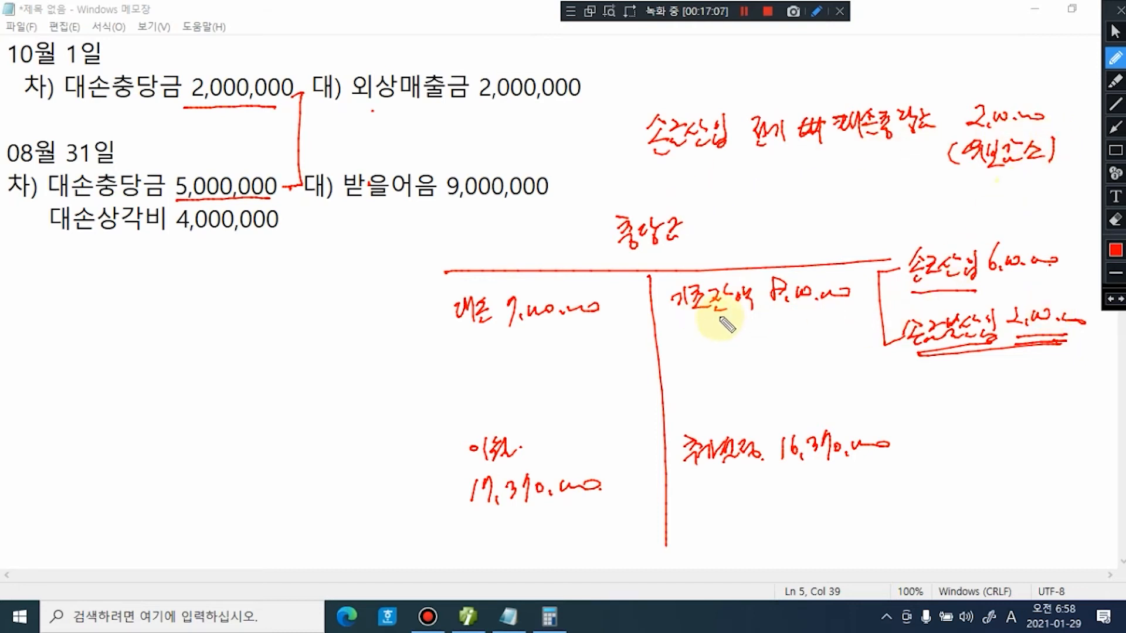
Step: Underline 기초잔액 8,000,000, write 손금 8,000,000 beneath it, and underline the 대손 amount of 7,000,000
drag(687, 318, 849, 312)
mouse_move(725, 329)
mouse_down()
mouse_move(769, 352)
mouse_move(800, 337)
mouse_move(864, 346)
mouse_up()
click(872, 351)
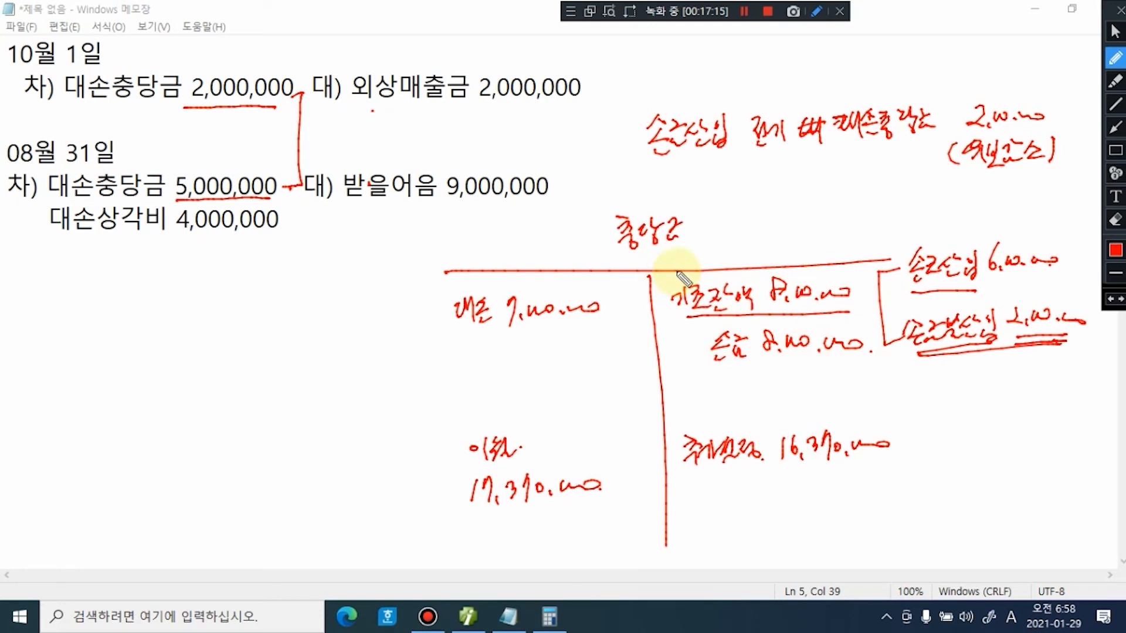
drag(504, 333, 584, 328)
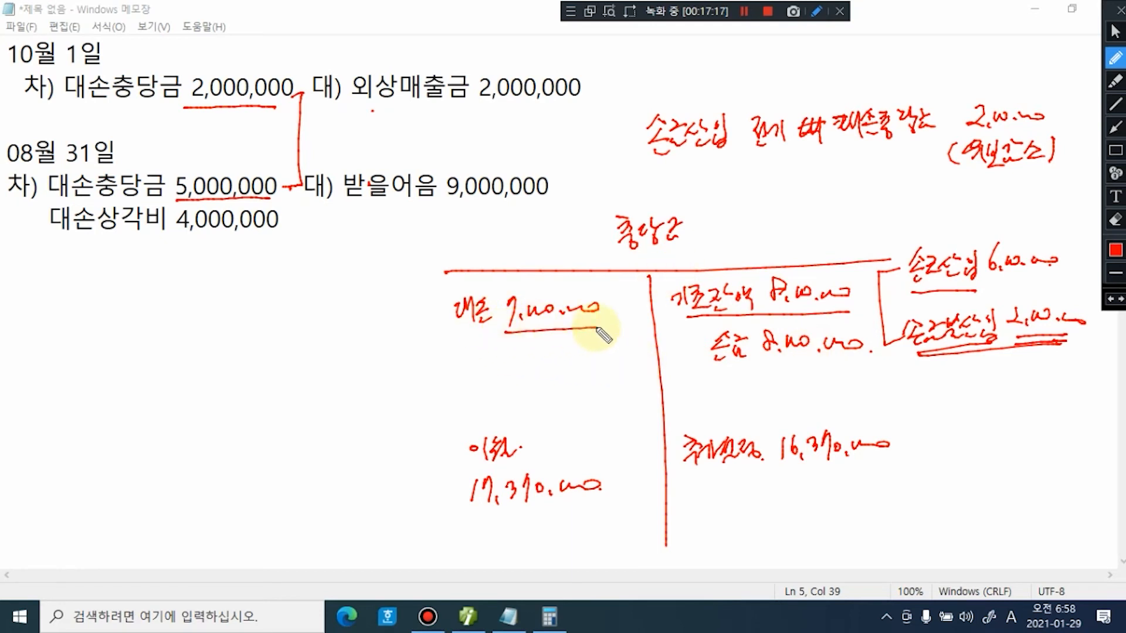
Step: Underline 손금 8,000,000, write (1,000,000) beneath the 대손 amount on the debit side, and double-underline it
drag(721, 368, 856, 362)
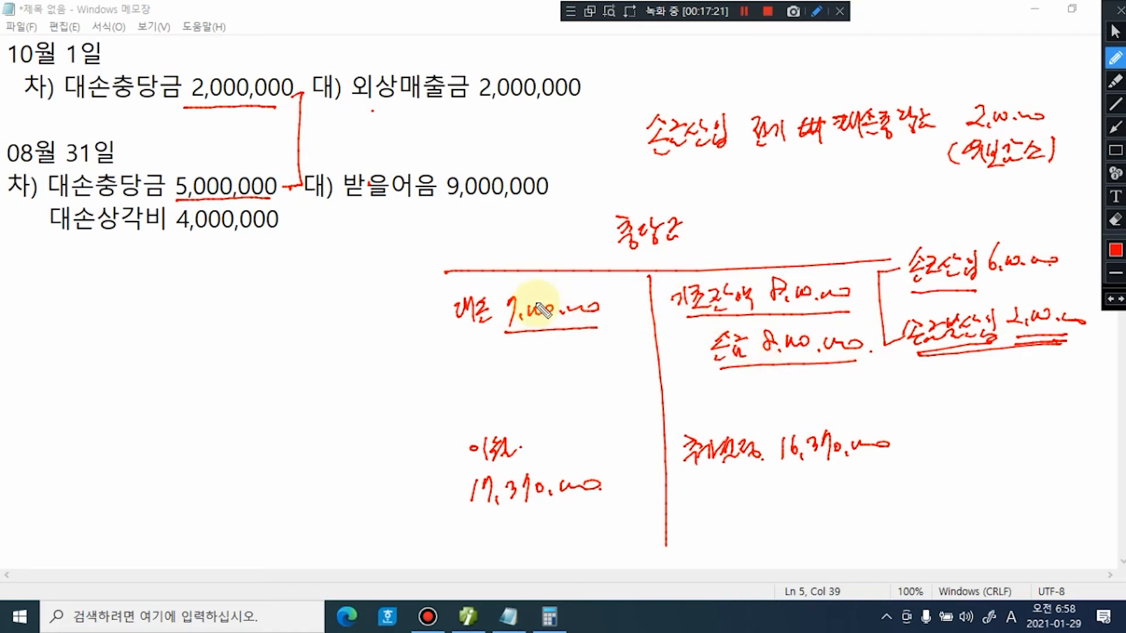
mouse_move(421, 356)
mouse_down()
mouse_move(413, 373)
mouse_move(434, 381)
mouse_move(506, 368)
mouse_move(523, 380)
mouse_up()
click(441, 379)
click(488, 377)
drag(416, 390, 500, 391)
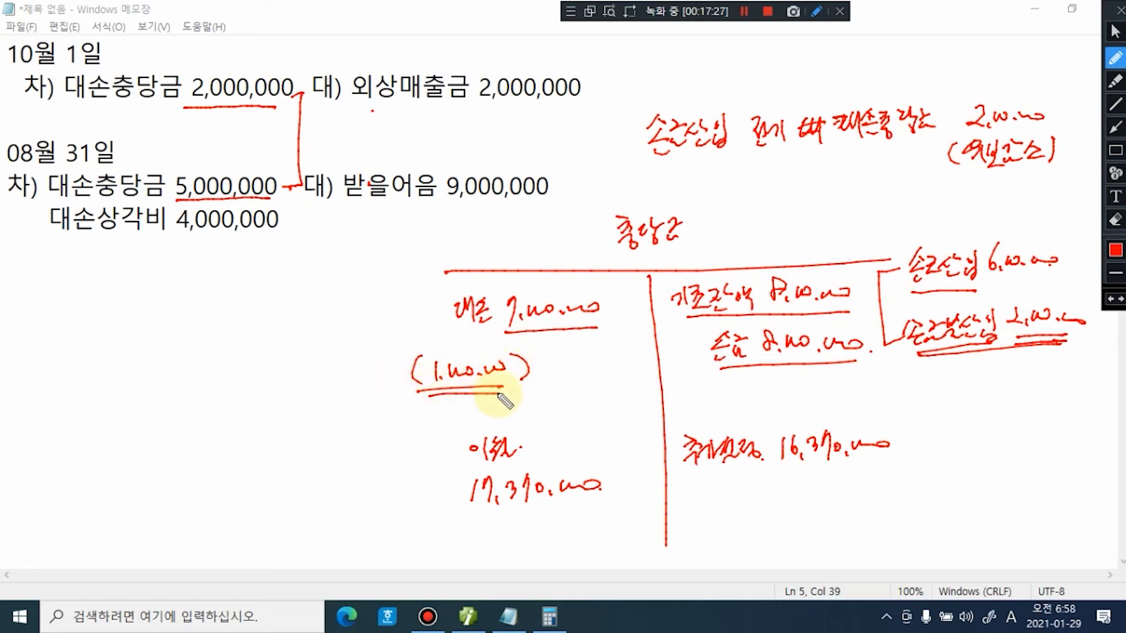
Step: Box 이월 17,370,000, put a wavy underline below 16,370,000, and write an underlined "보충" beside (1,000,000)
mouse_move(469, 517)
mouse_down()
mouse_move(623, 505)
mouse_move(614, 441)
mouse_move(496, 432)
mouse_move(464, 480)
mouse_move(469, 516)
mouse_up()
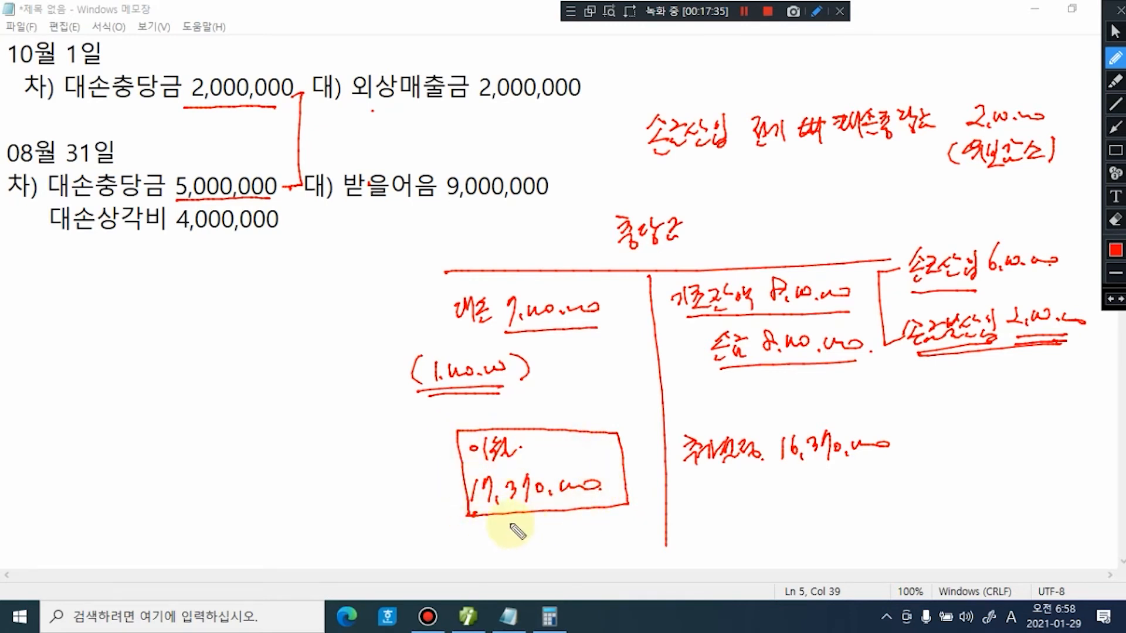
click(543, 368)
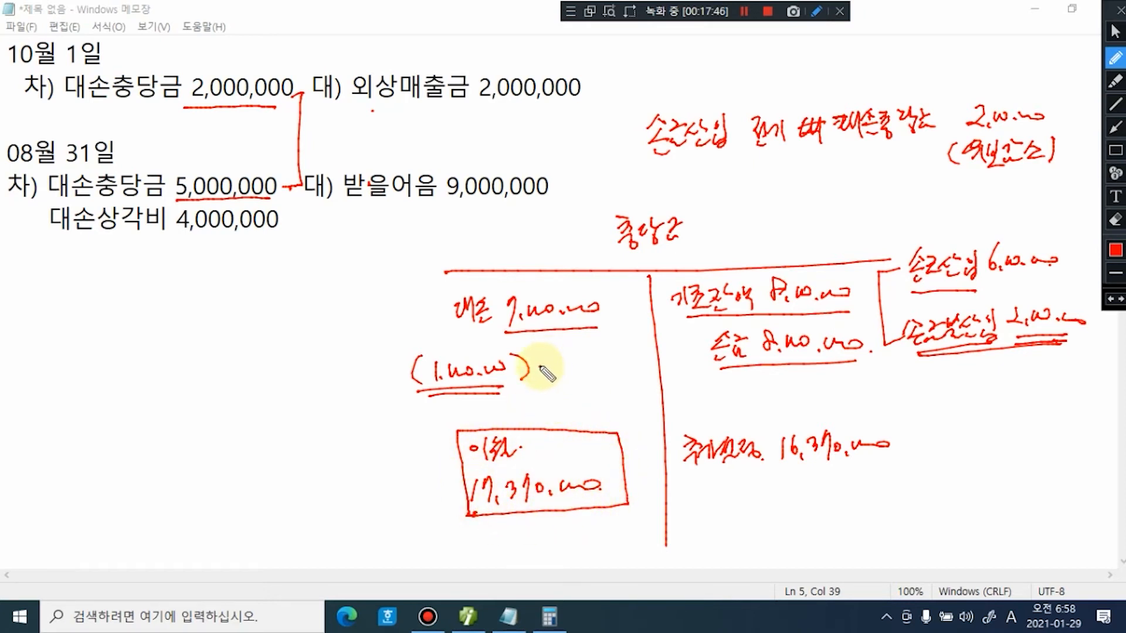
drag(783, 479, 879, 475)
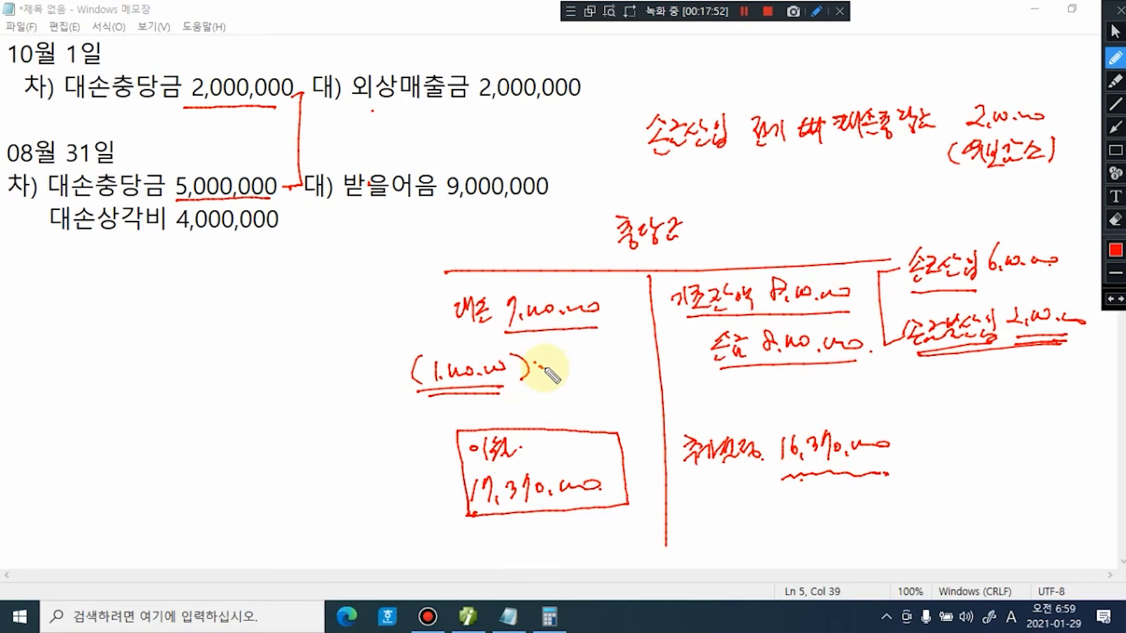
mouse_move(564, 369)
mouse_down()
mouse_move(579, 359)
mouse_move(584, 375)
mouse_move(611, 358)
mouse_move(547, 365)
mouse_move(598, 383)
mouse_up()
drag(560, 390, 588, 388)
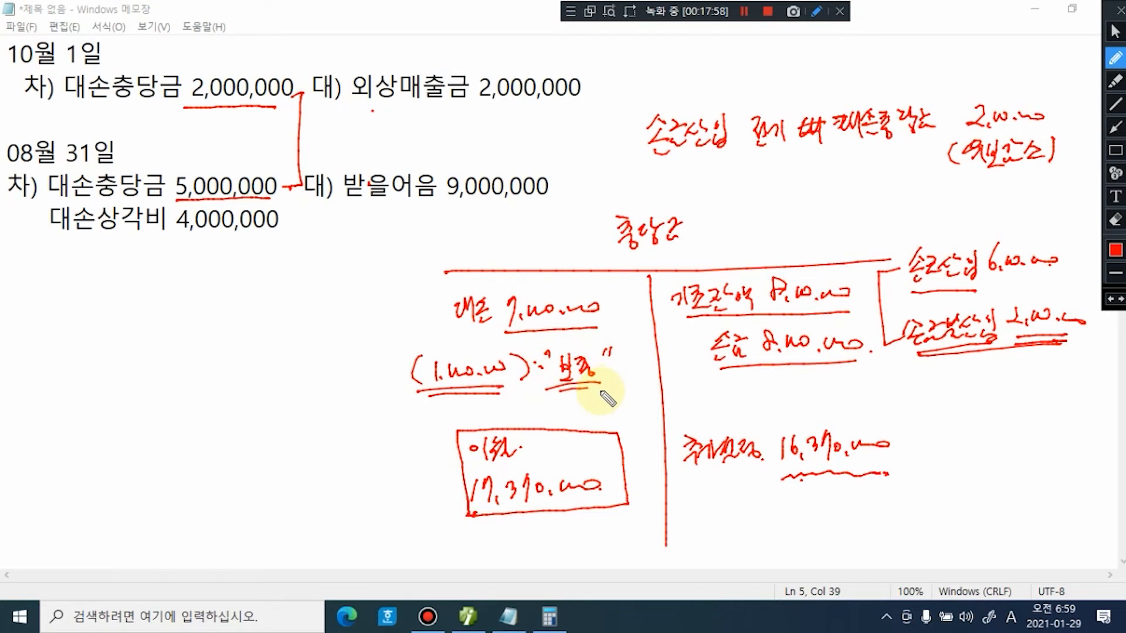
Step: Underline 손금산입 and 대손충당금 in the note, and re-underline the T-account amounts 8,000,000, 7,000,000, 1,000,000, 16,370,000 and 17,370,000
drag(653, 158, 727, 154)
drag(853, 148, 921, 145)
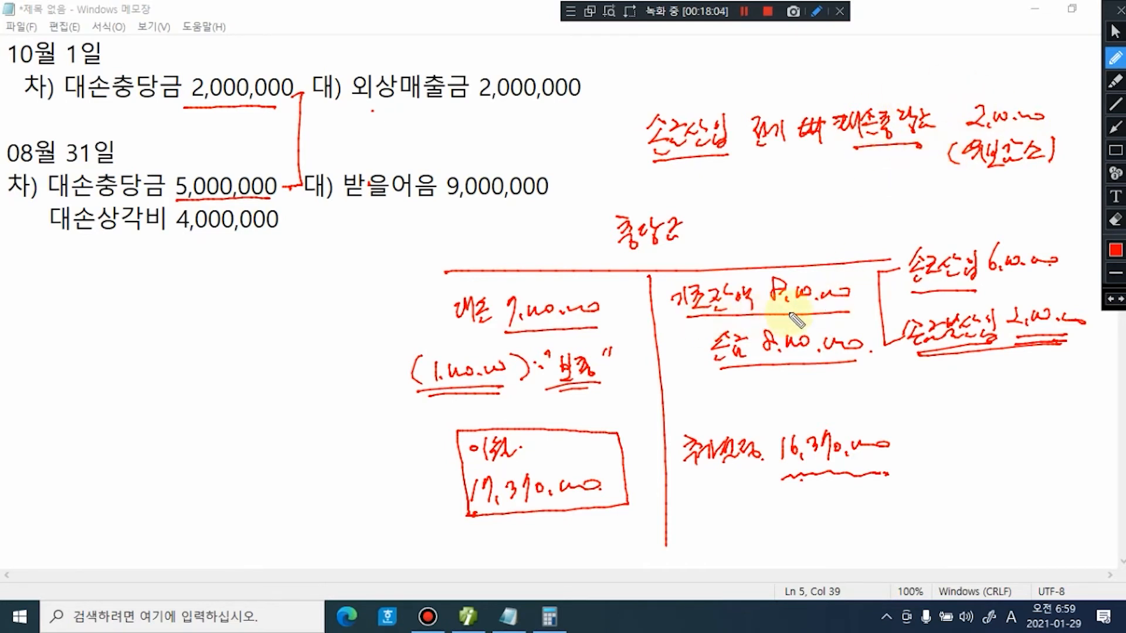
drag(781, 312, 846, 311)
drag(726, 370, 853, 367)
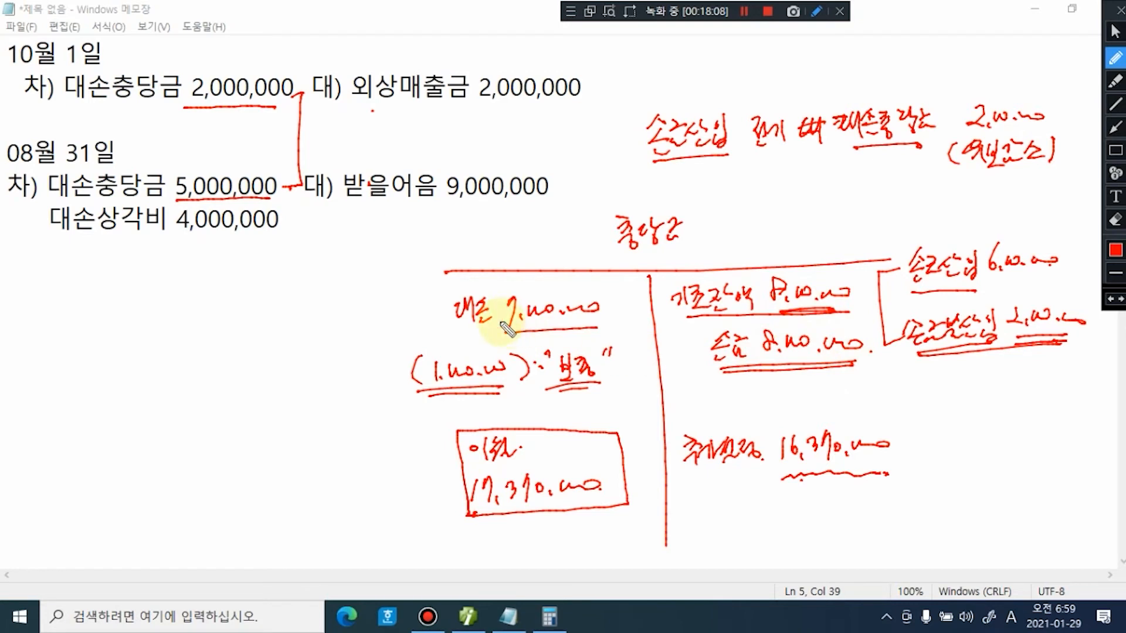
drag(505, 332, 597, 330)
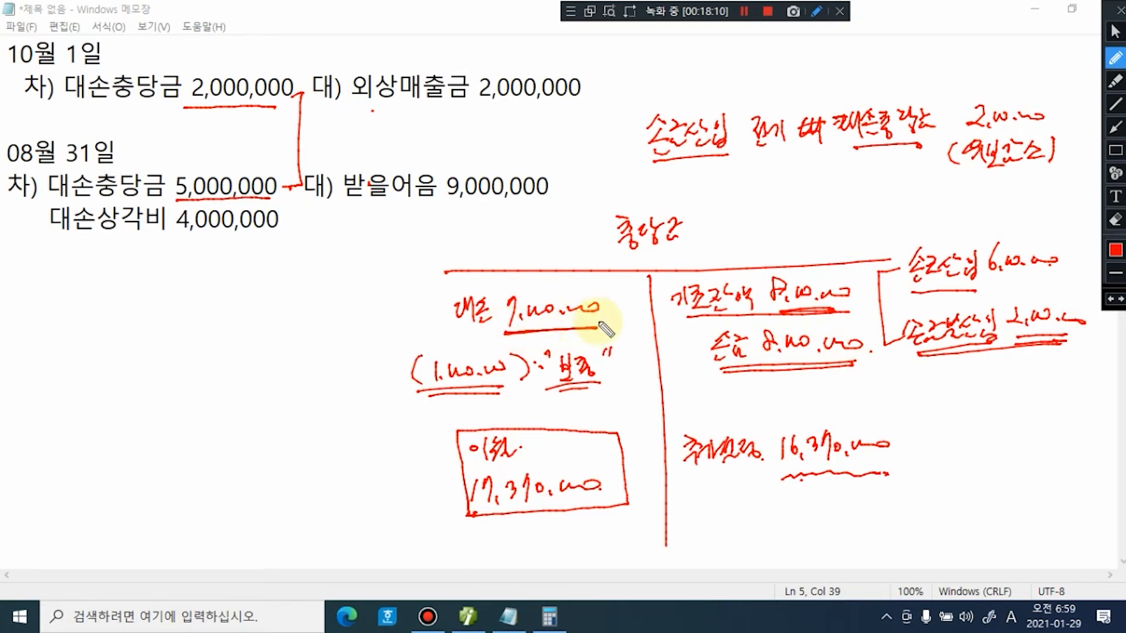
drag(418, 388, 510, 386)
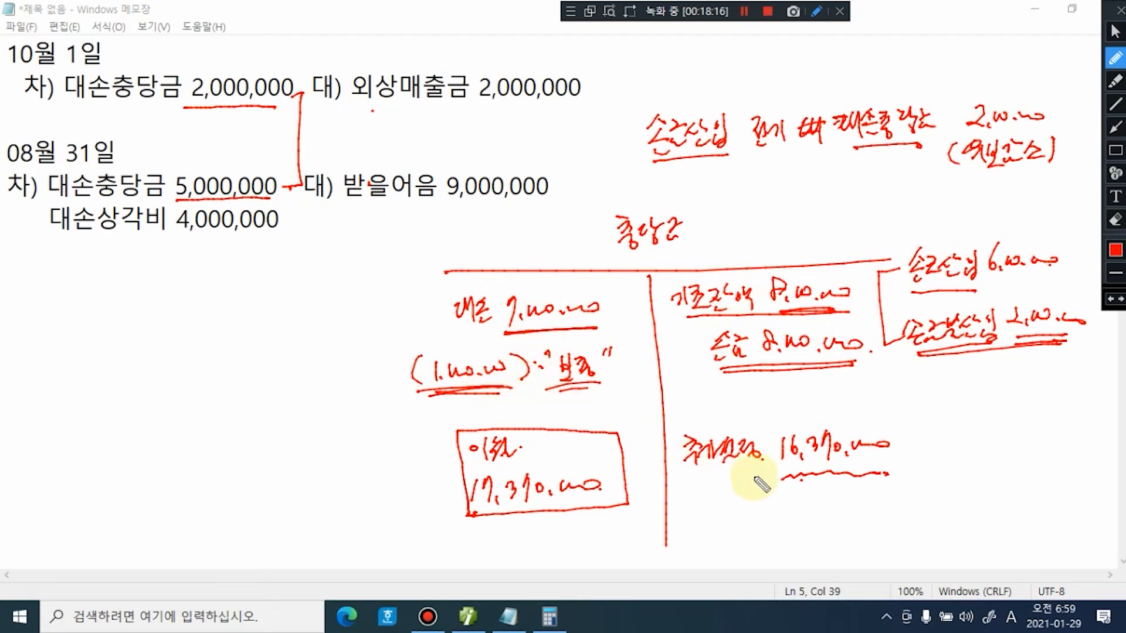
drag(786, 478, 878, 473)
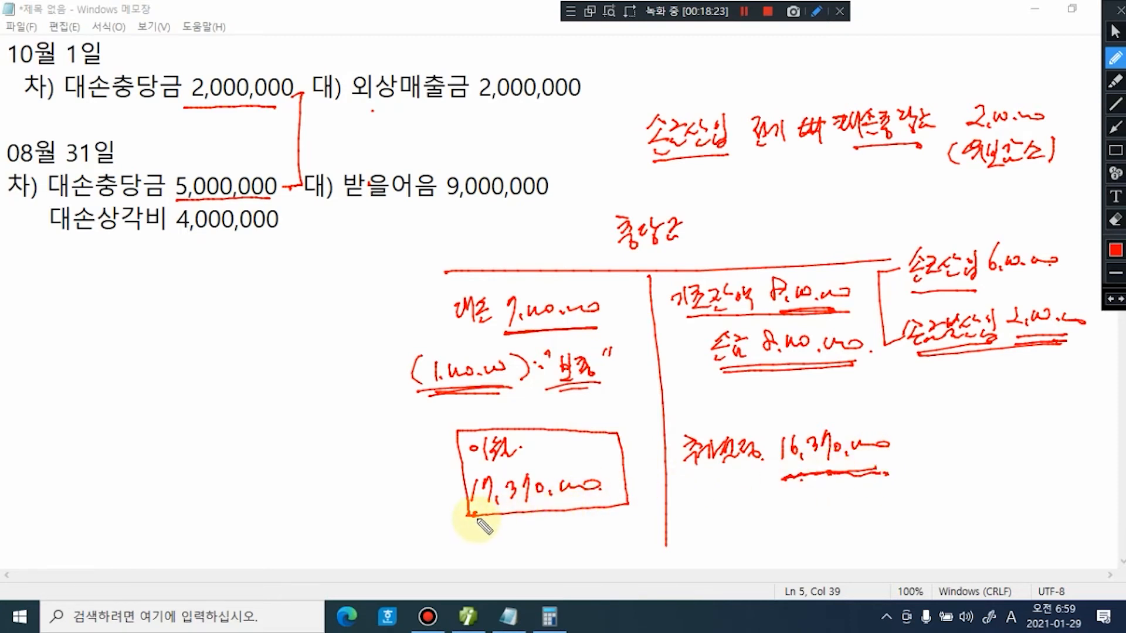
drag(470, 516, 619, 511)
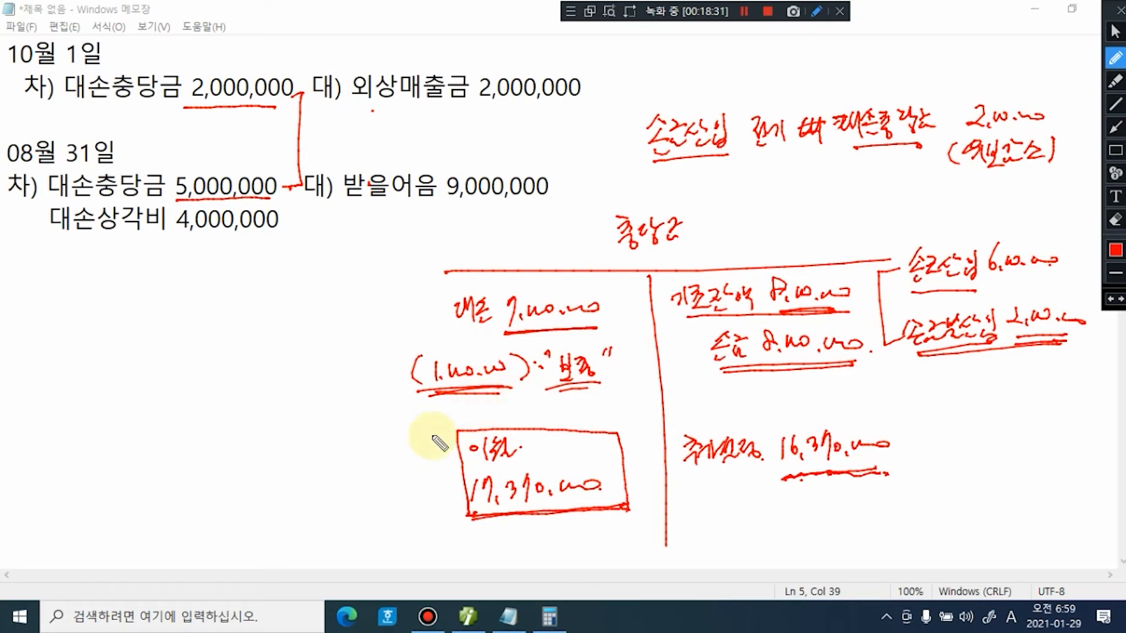
Step: Clear the pen marks, return to Smart A, and set 8.장부상 충당금 기초잔액 to 8,000,000 and 10.충당금 부인 누계액 to 2,000,000
key(Escape)
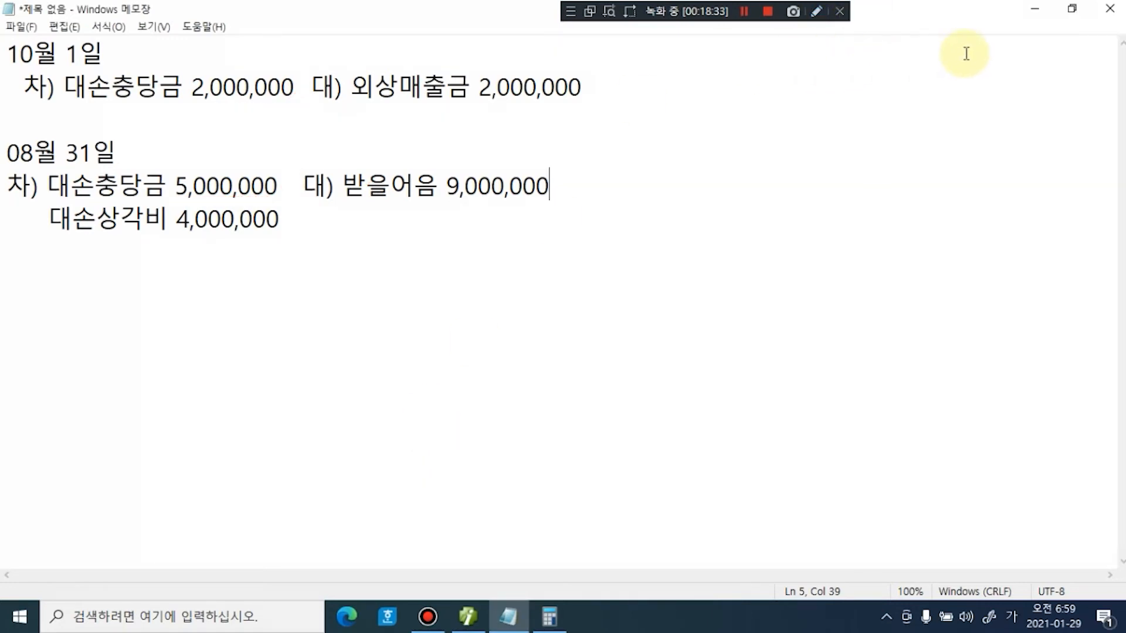
click(1035, 9)
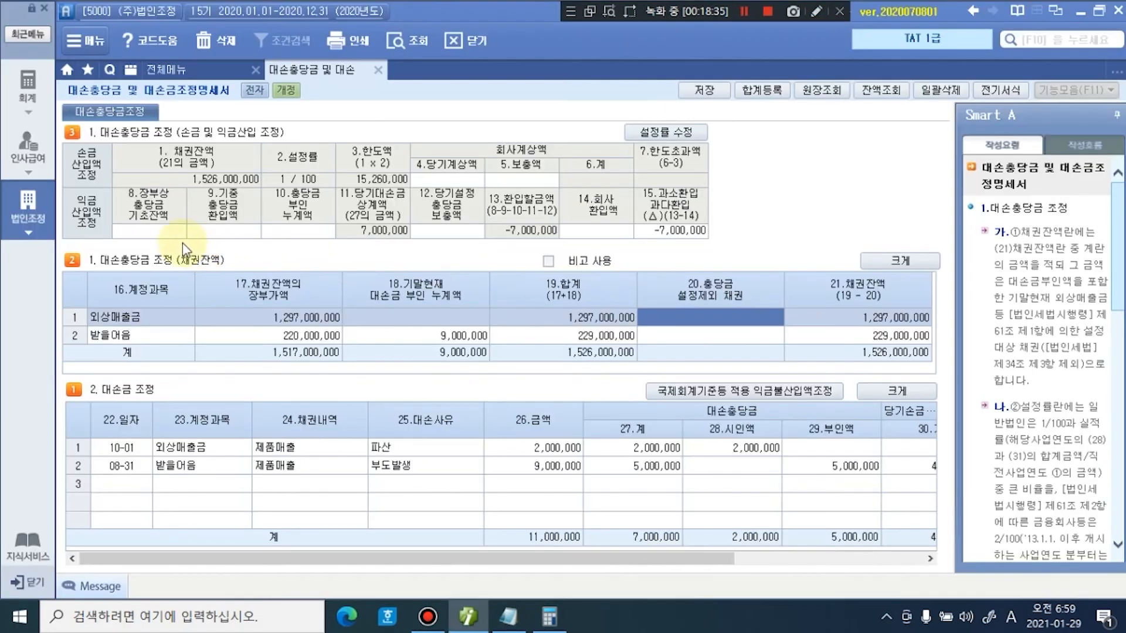
click(179, 240)
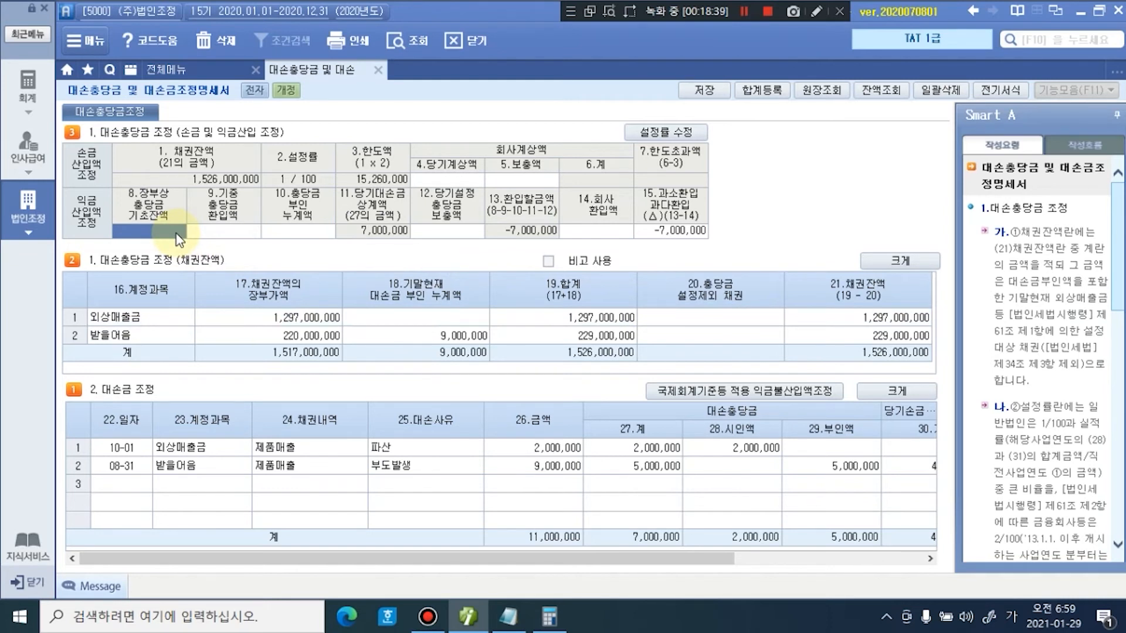
click(177, 233)
text(8000000)
key(Return)
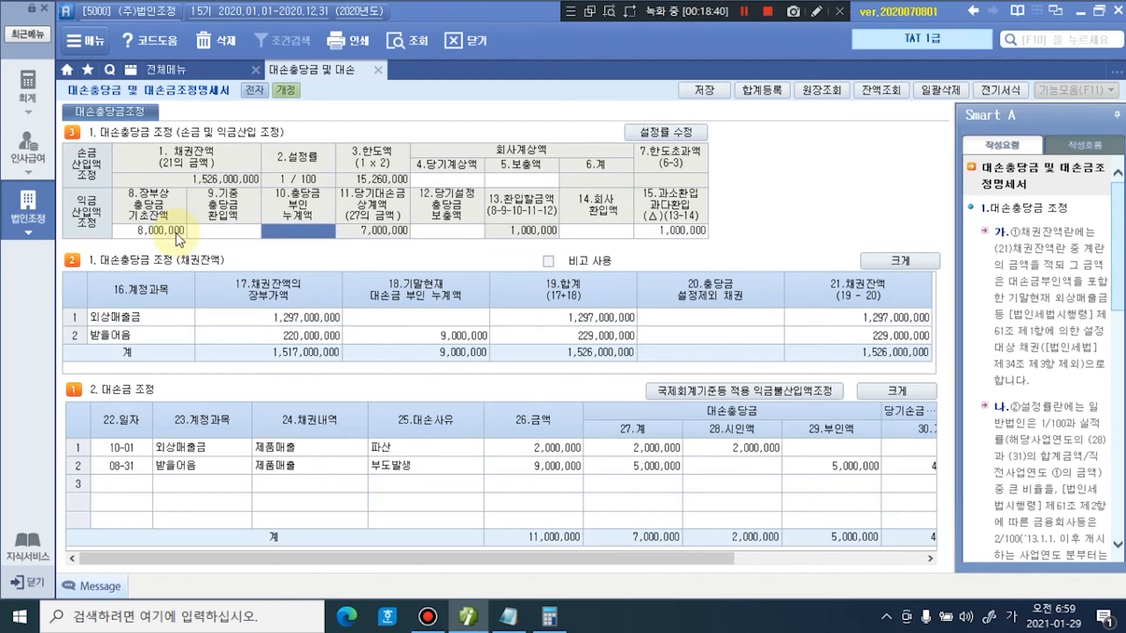
text(2,000,000)
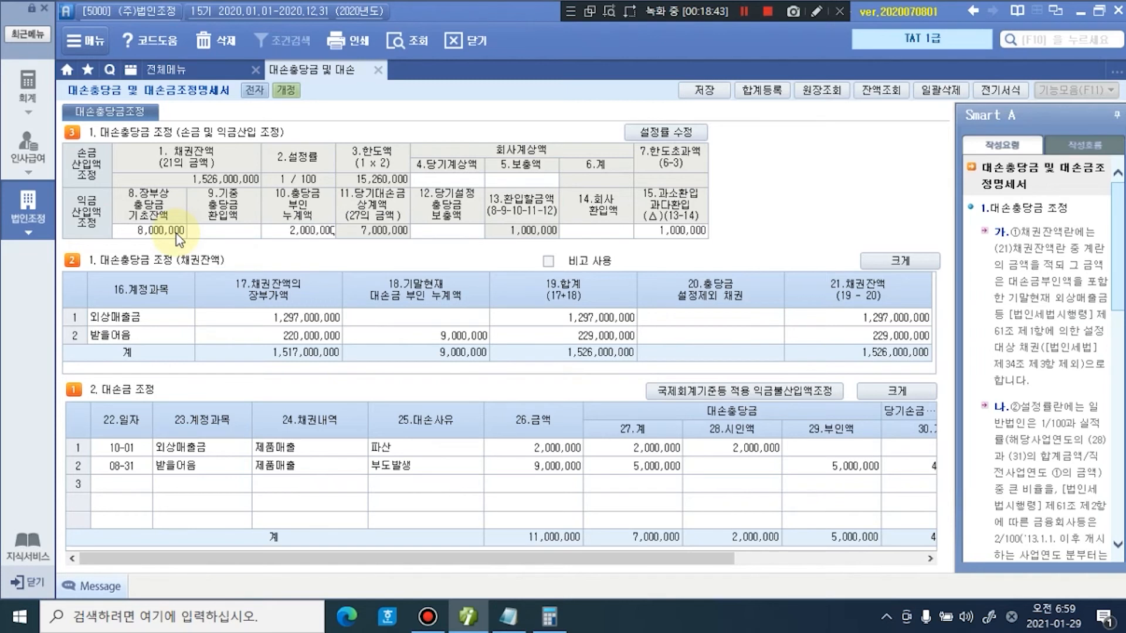
key(Return)
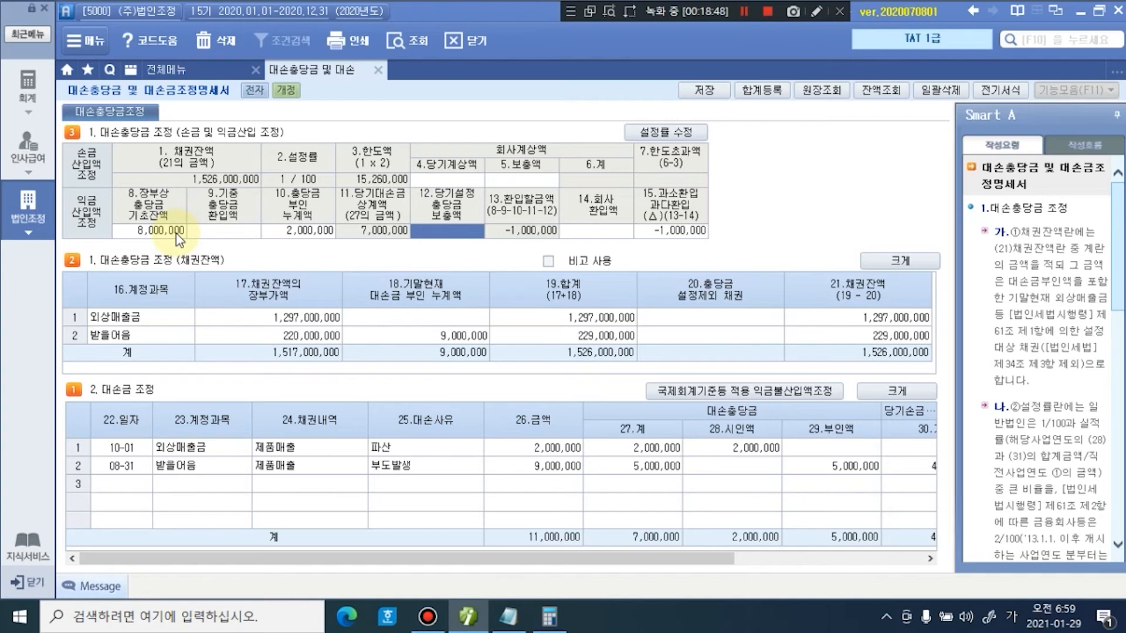
Step: Circle the 8,000,000 기초잔액 and the 7,000,000 당기대손금 상계액 in red pen and write 1,000,000 beneath them
key(ctrl+alt+d)
mouse_move(187, 212)
mouse_down()
mouse_move(176, 247)
mouse_move(179, 204)
mouse_up()
drag(411, 235, 403, 254)
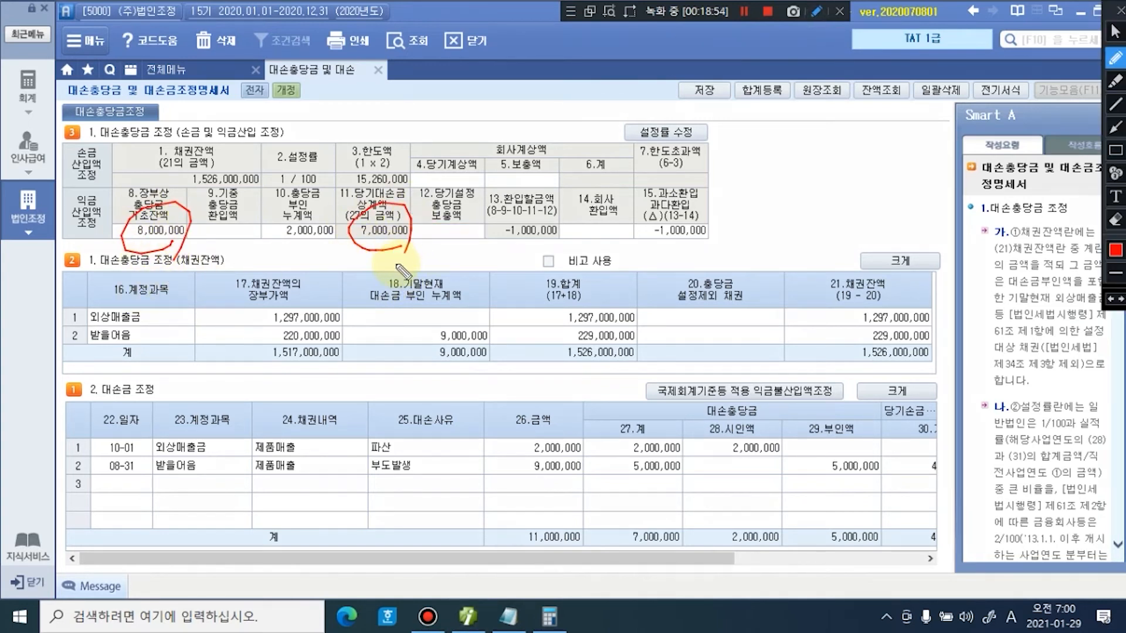
mouse_move(304, 252)
mouse_down()
mouse_move(305, 265)
mouse_move(371, 265)
mouse_up()
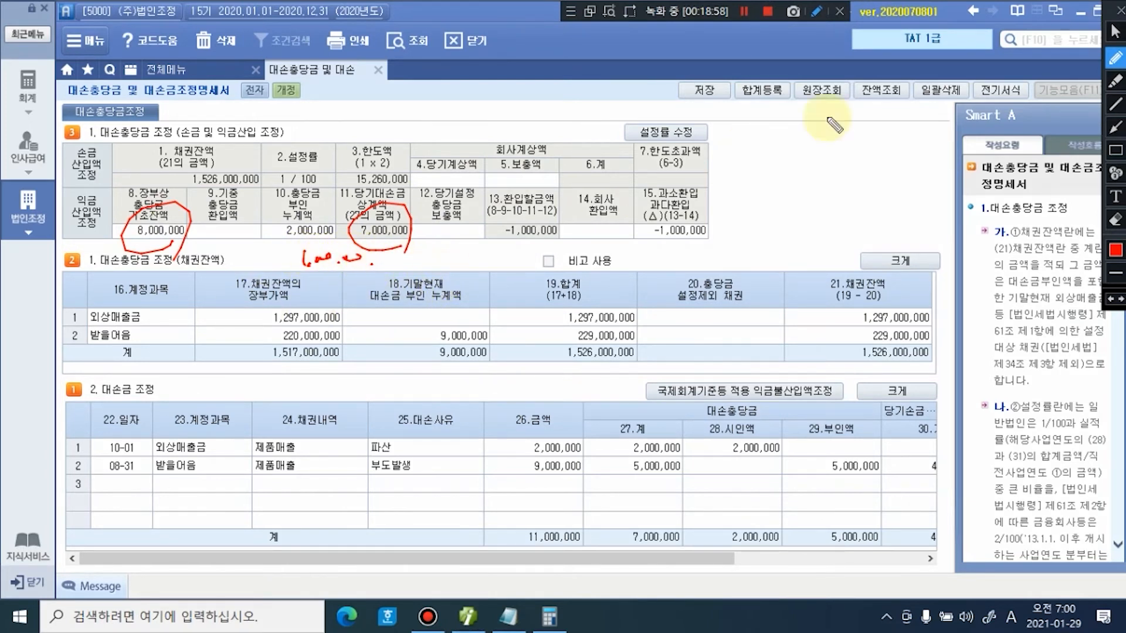
Step: Set 12.당기설정 충당금 보충액 to 1,000,000 and 4.당기계상액 to 16,370,000
click(1116, 31)
click(472, 235)
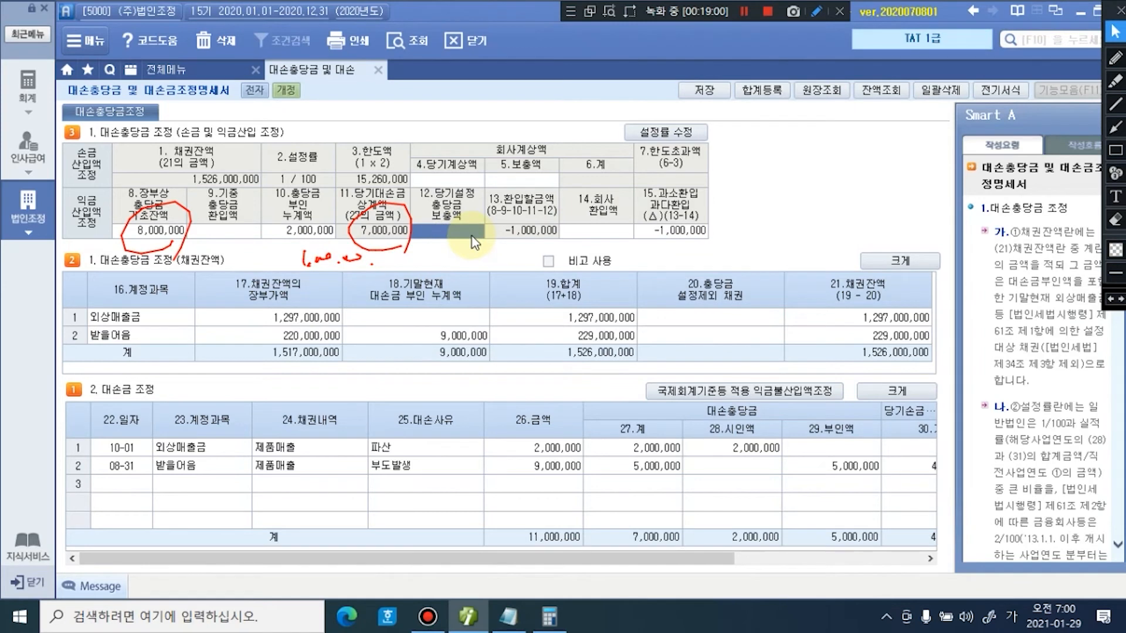
text(1000000)
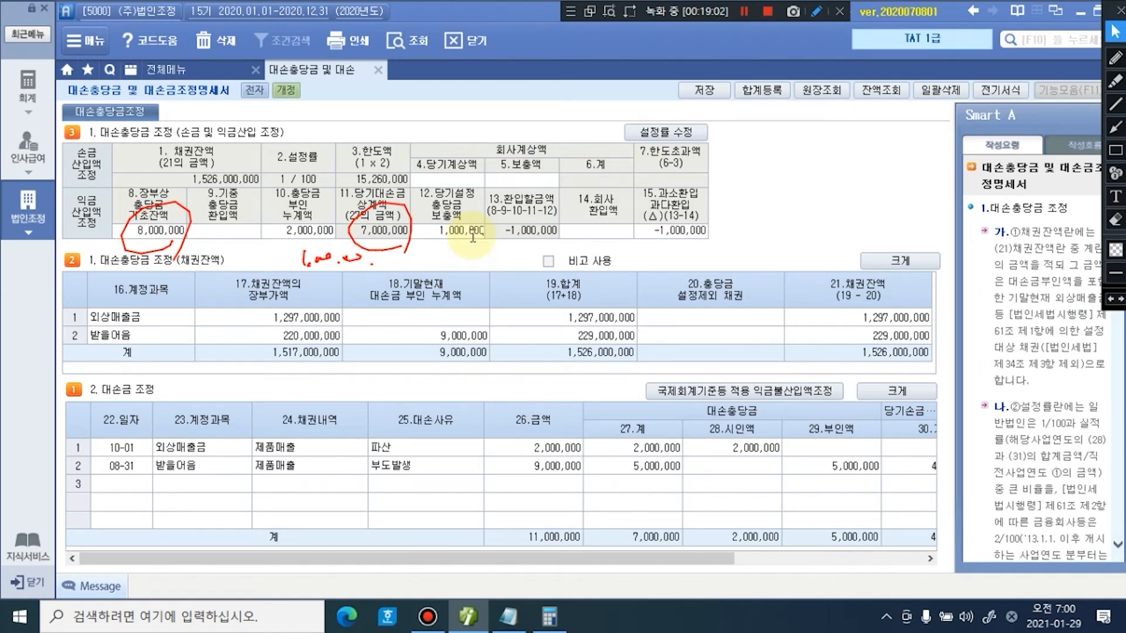
key(Return)
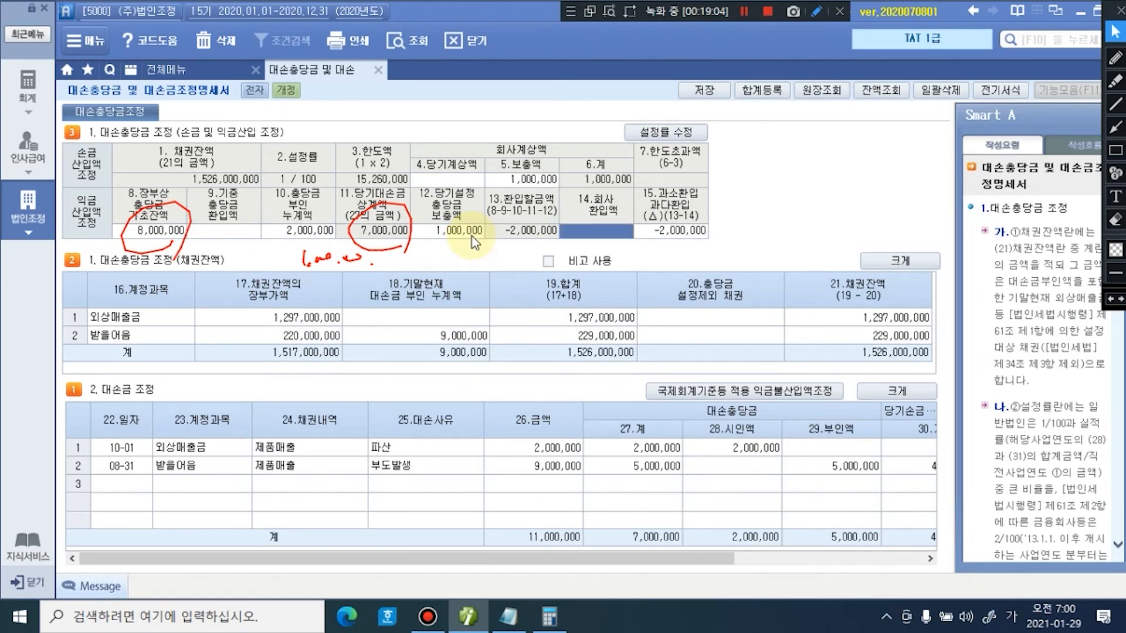
key(Return)
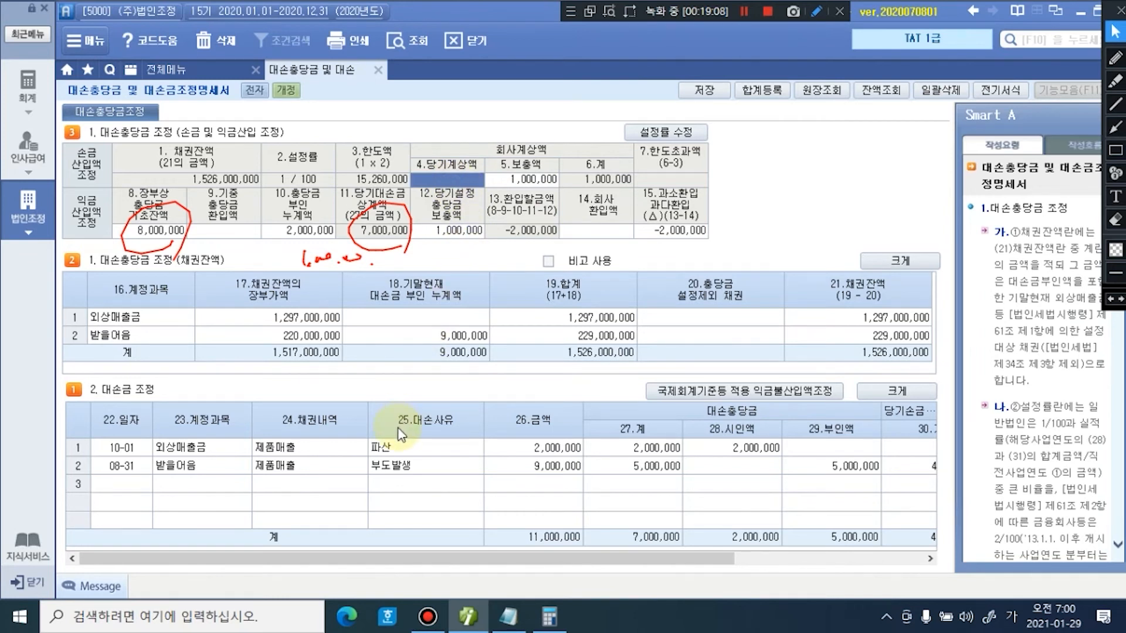
text(1)
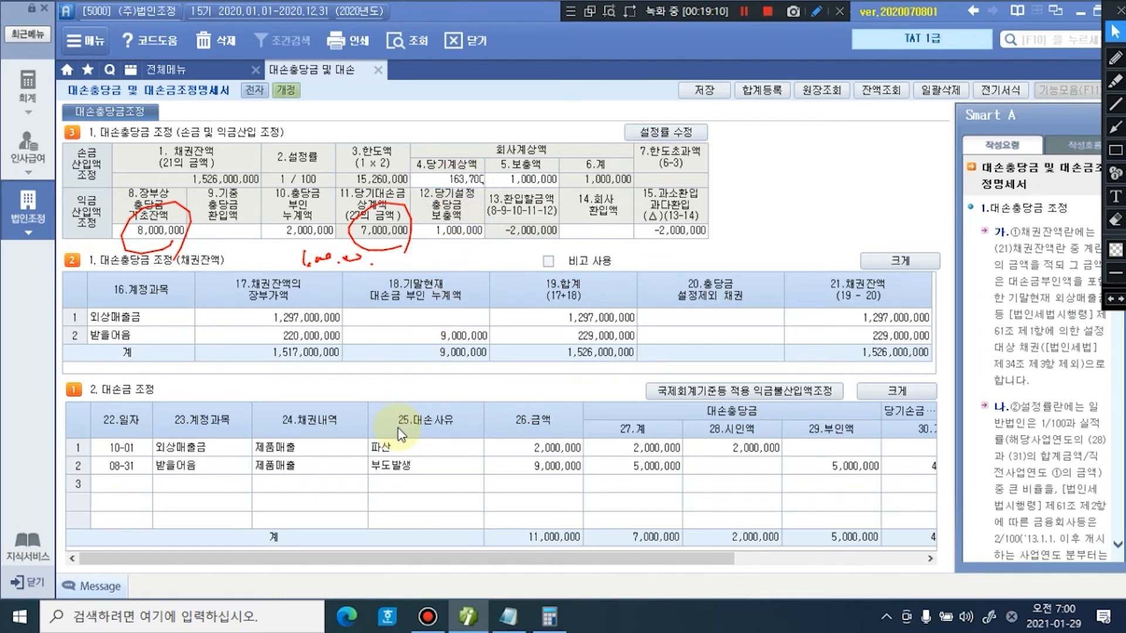
text(6,370,000)
key(Return)
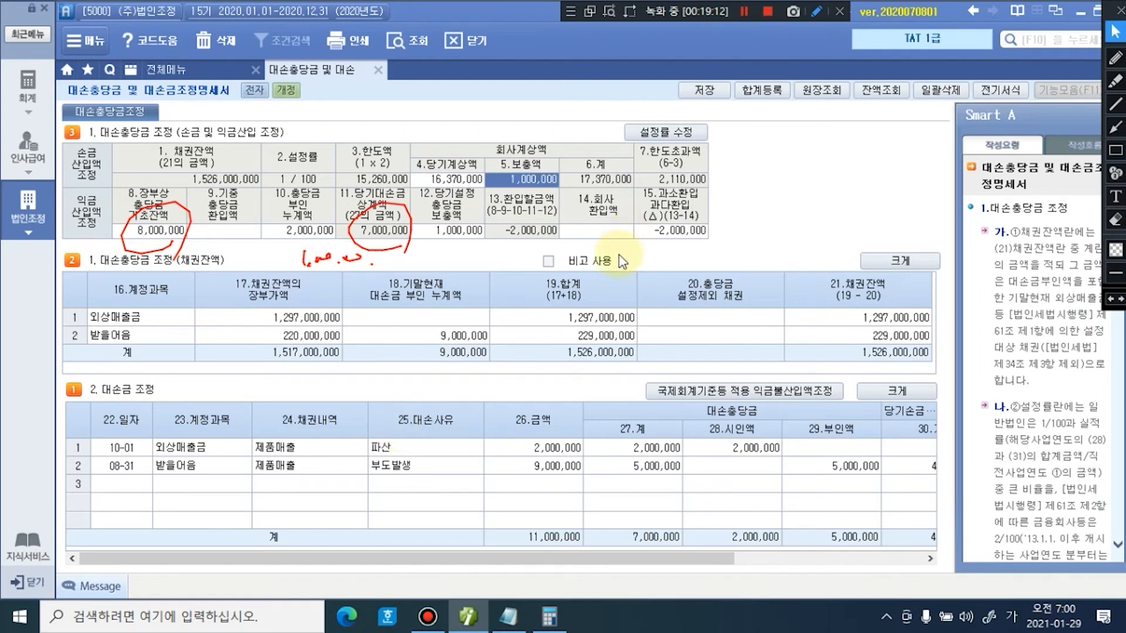
Step: Circle 한도액 15,260,000 and 6.계 17,370,000, connect 당기계상액 with 보충액, and underline 한도초과액 2,110,000
click(1116, 58)
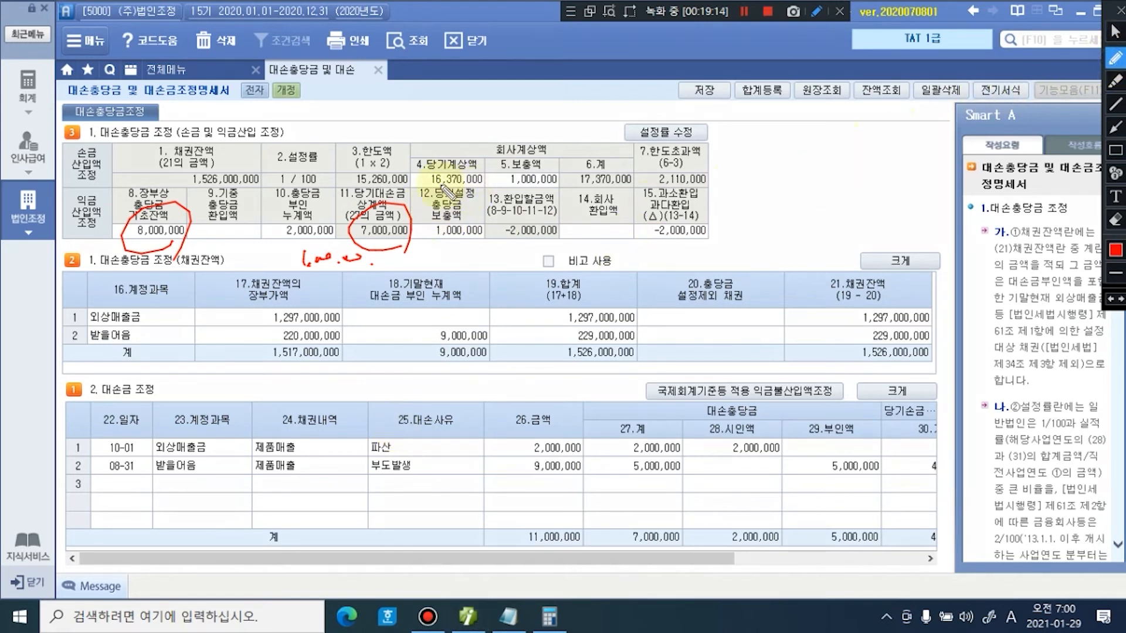
mouse_move(366, 189)
mouse_down()
mouse_move(376, 154)
mouse_move(410, 193)
mouse_up()
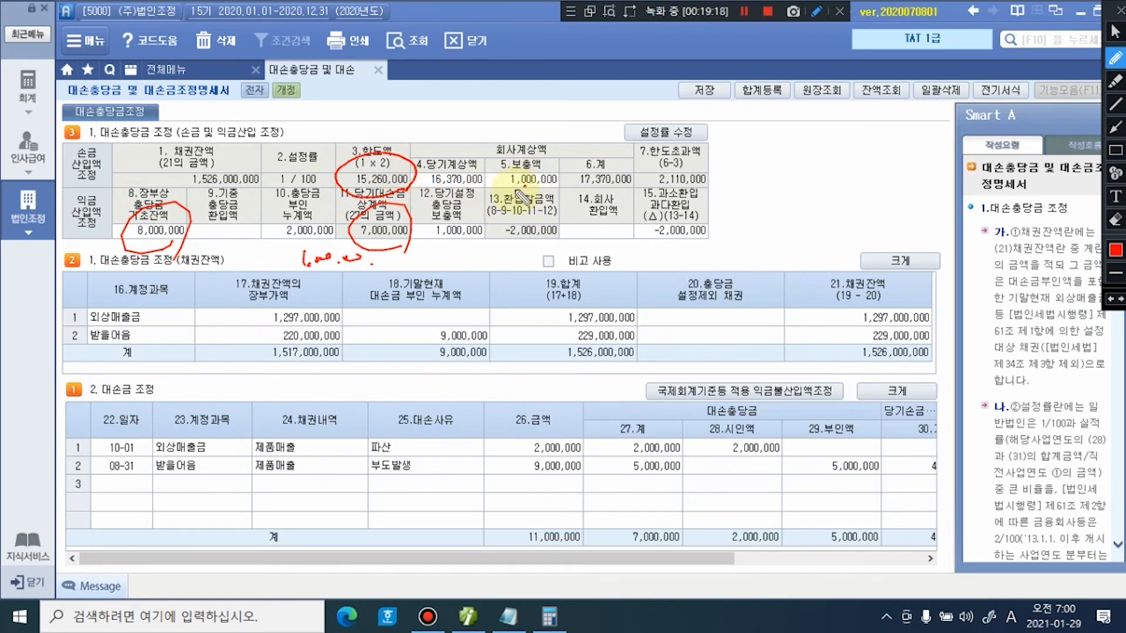
drag(471, 180, 498, 156)
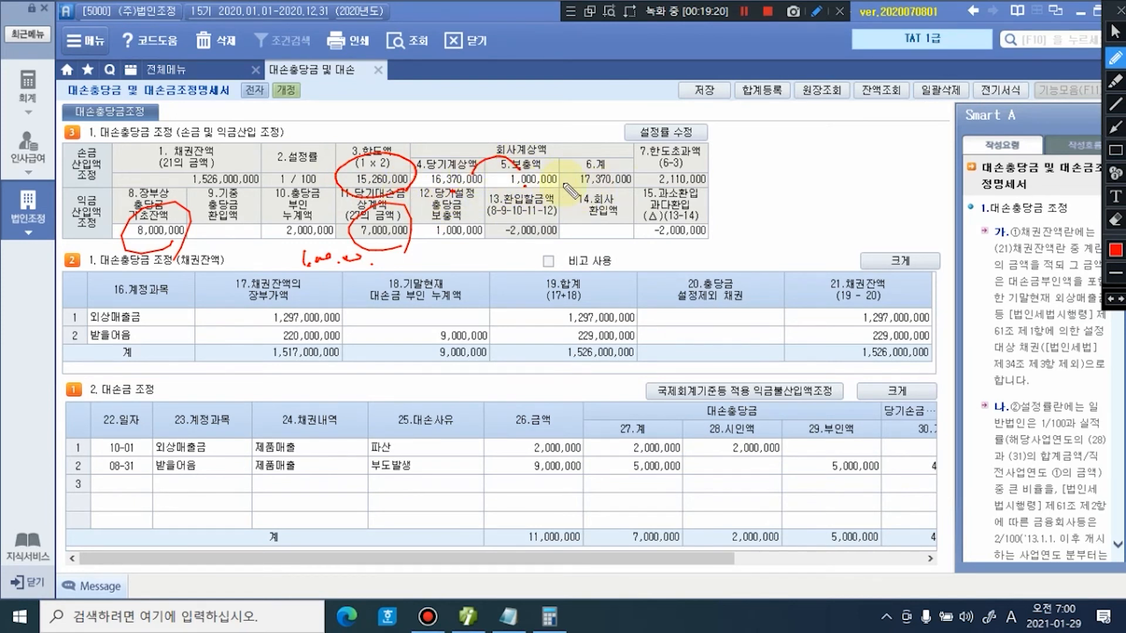
mouse_move(590, 194)
mouse_down()
mouse_move(633, 170)
mouse_move(619, 199)
mouse_up()
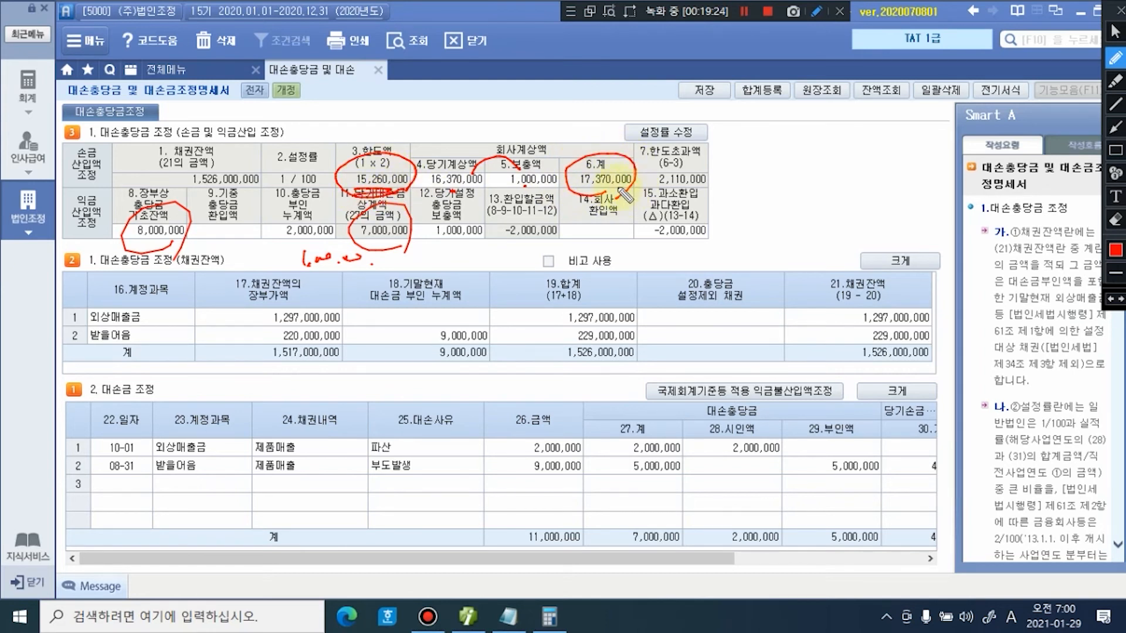
drag(659, 189, 704, 187)
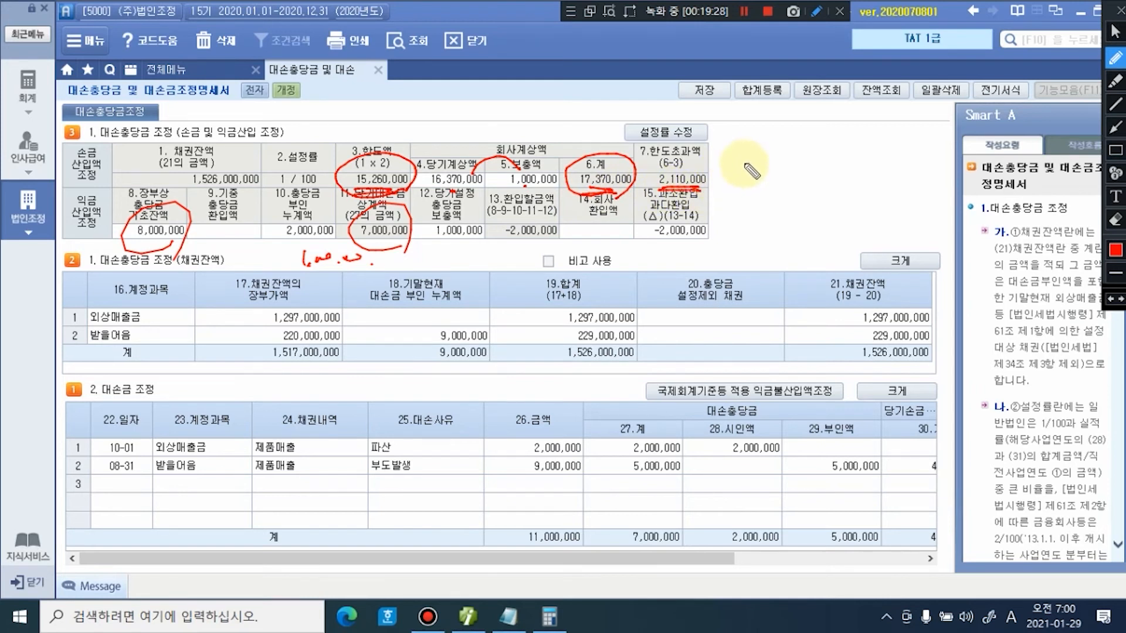
Step: Draw an arrow to 7.한도초과액 and write 손금불산입 beside it in red pen
drag(738, 149, 711, 176)
drag(713, 169, 722, 176)
mouse_move(760, 142)
mouse_down()
mouse_move(746, 157)
mouse_move(763, 156)
mouse_up()
mouse_move(748, 159)
mouse_down()
mouse_move(765, 157)
mouse_move(779, 173)
mouse_up()
drag(783, 143, 806, 167)
mouse_move(808, 147)
mouse_down()
mouse_move(818, 161)
mouse_move(834, 157)
mouse_up()
drag(839, 143, 838, 147)
drag(844, 139, 850, 165)
Step: Circle the 2,000,000 충당금 부인 누계액, draw an arrow to it, and write an underlined 손금산입
mouse_move(321, 244)
mouse_down()
mouse_move(335, 226)
mouse_move(333, 243)
mouse_move(282, 264)
mouse_move(298, 266)
mouse_up()
mouse_move(288, 260)
mouse_down()
mouse_move(310, 306)
mouse_move(422, 323)
mouse_up()
drag(343, 334, 411, 316)
click(439, 319)
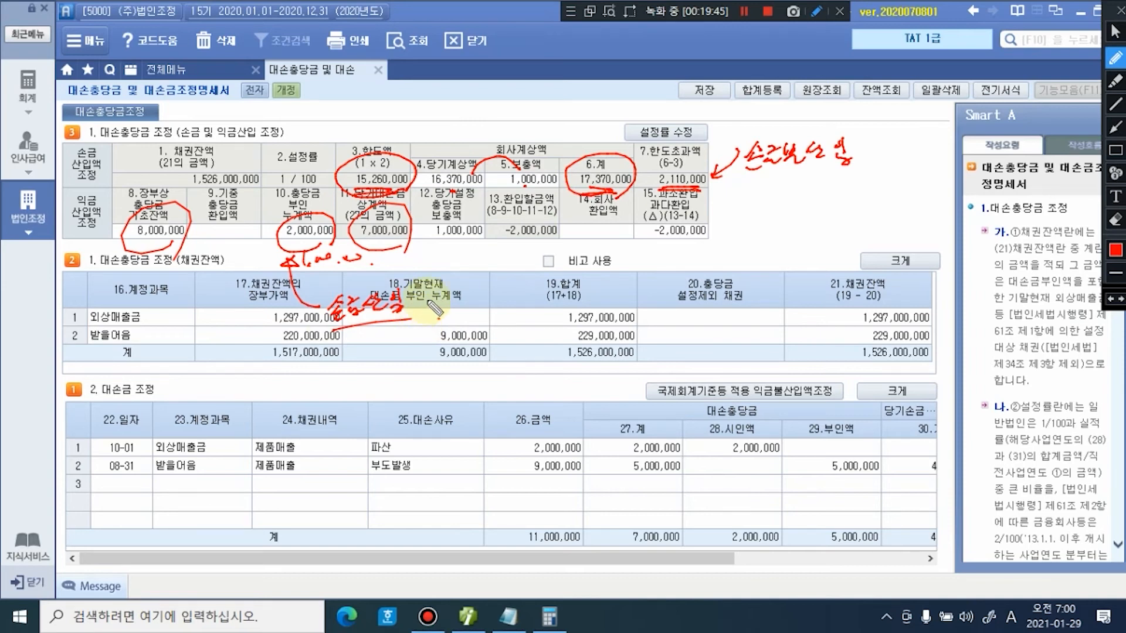
Step: Clear the red annotations and register 대손충당금한도초과 in 합계등록 under 익금산입 및 손금불산입 with 2,110,000 and 유보(발생)
key(Escape)
click(761, 92)
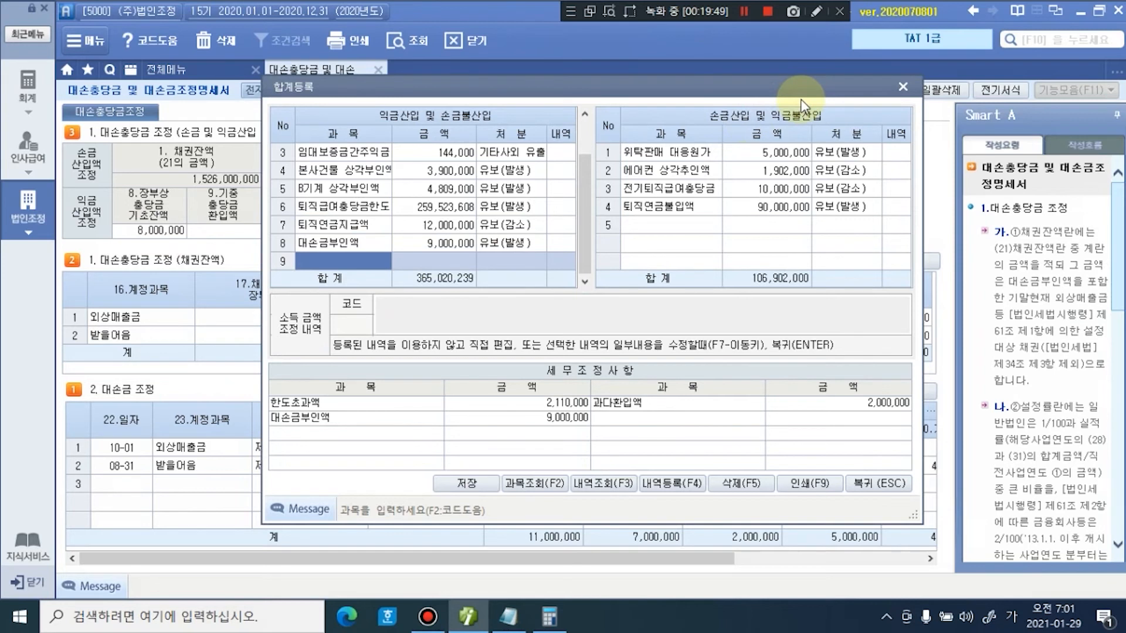
text(대손충당)
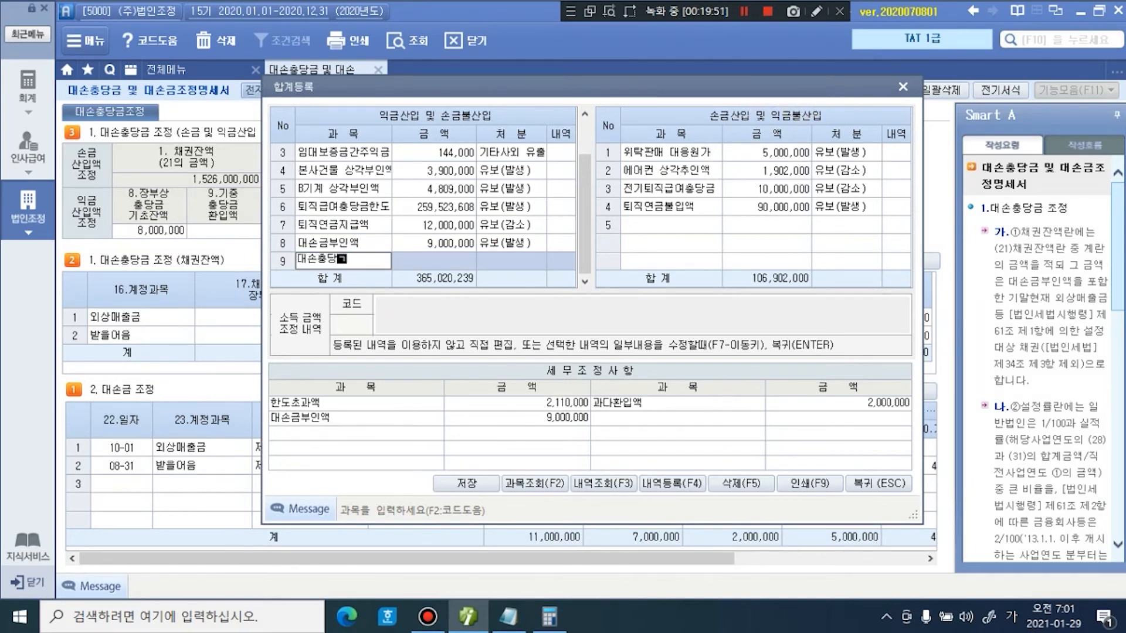
text(금한도초과)
key(Return)
text(211)
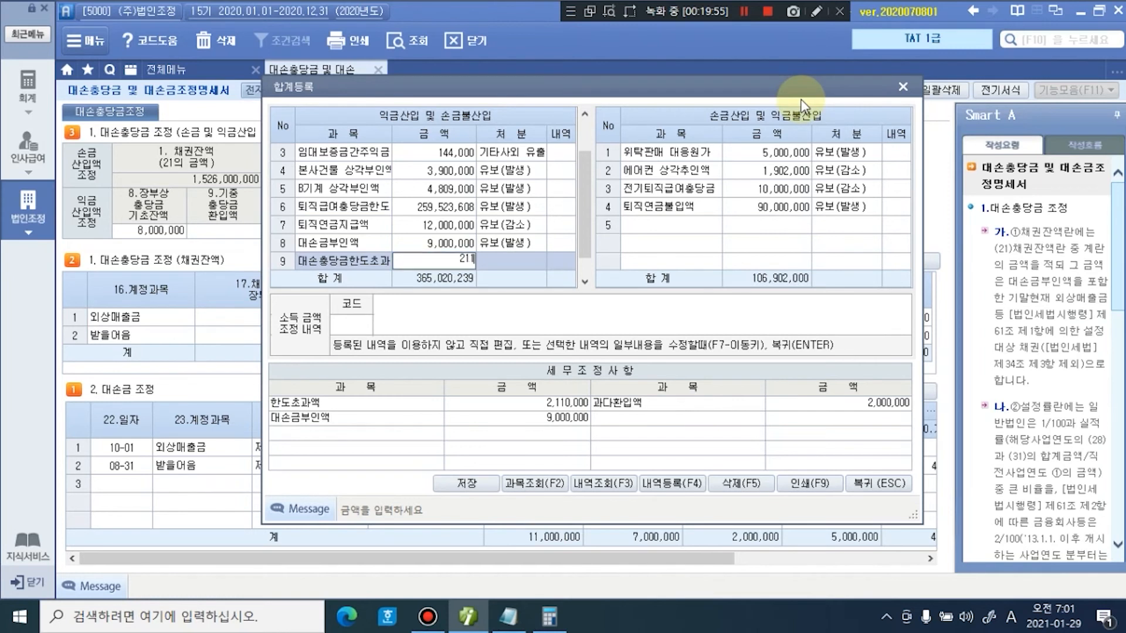
key(Return)
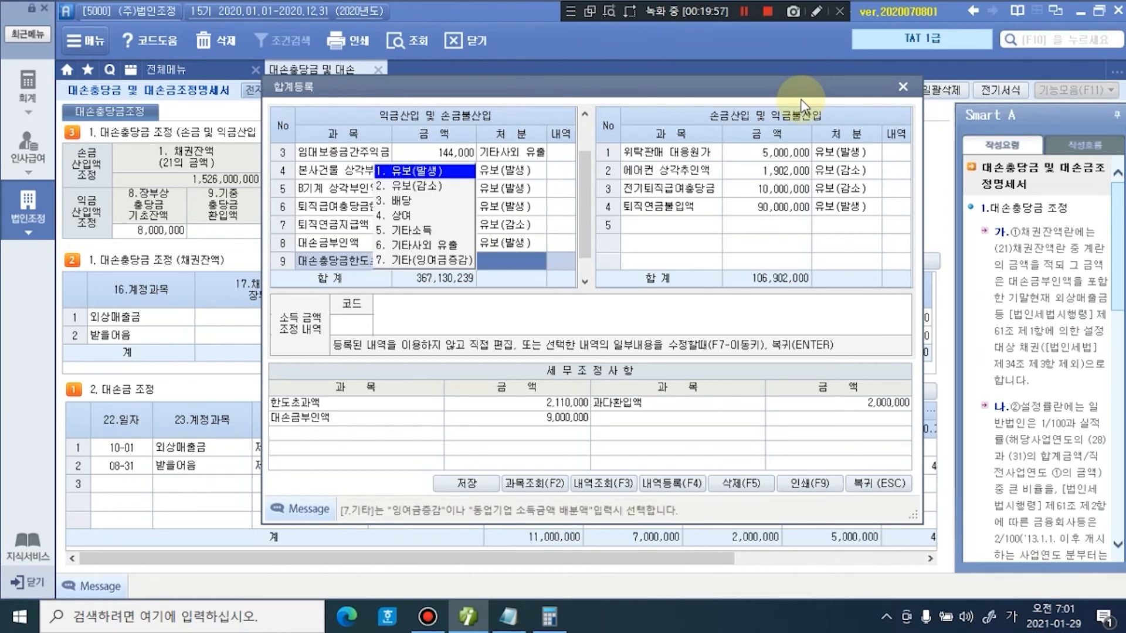
key(Return)
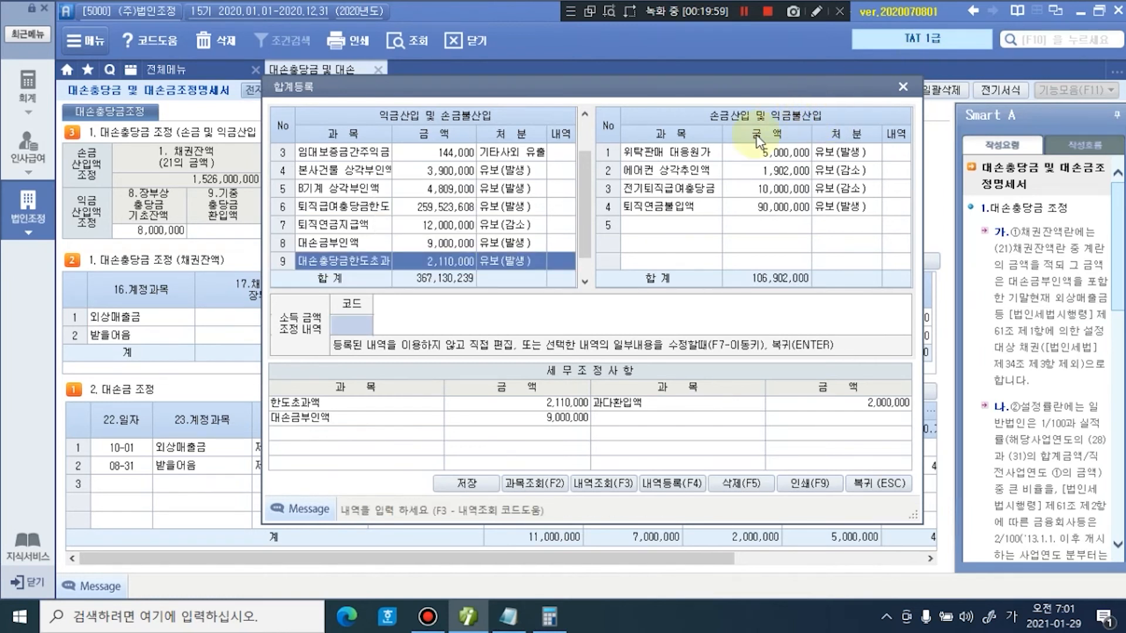
Step: Add 전기대손충당금 under 손금산입 및 익금불산입 with 2,000,000 and 유보(감소), and close 합계등록
click(701, 228)
text(전ㄱ)
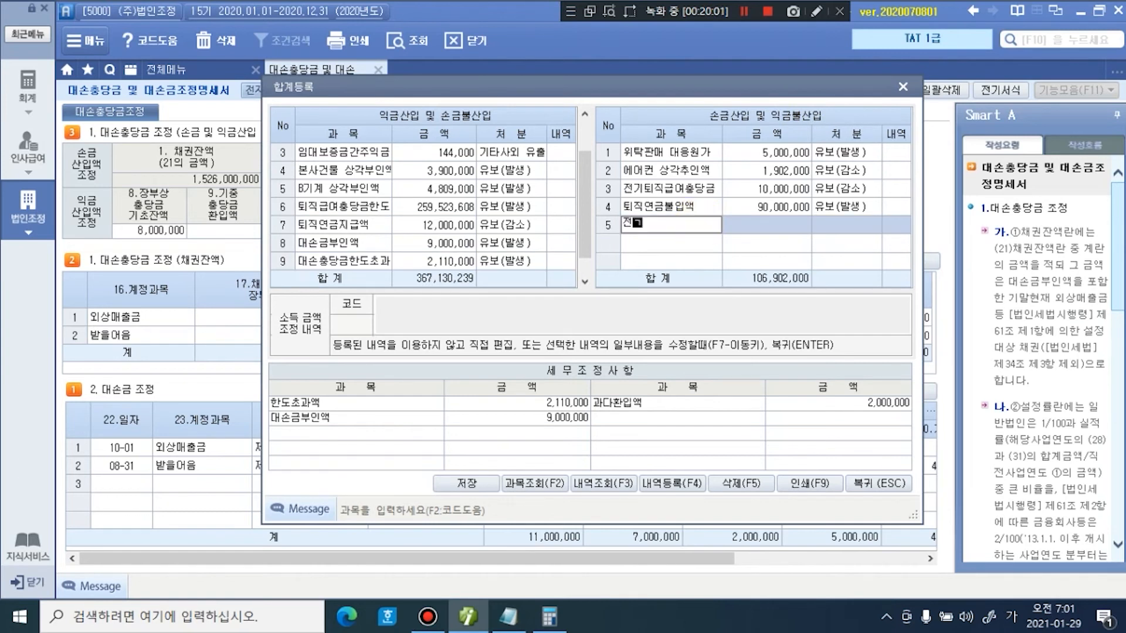
text(대손충당금)
key(Return)
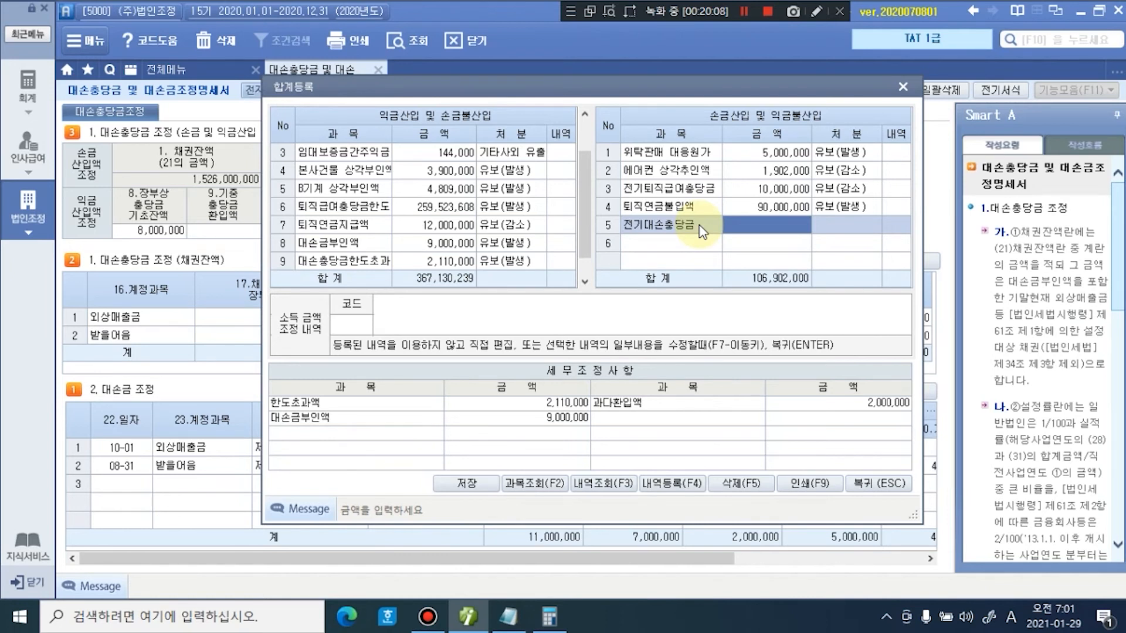
text(4)
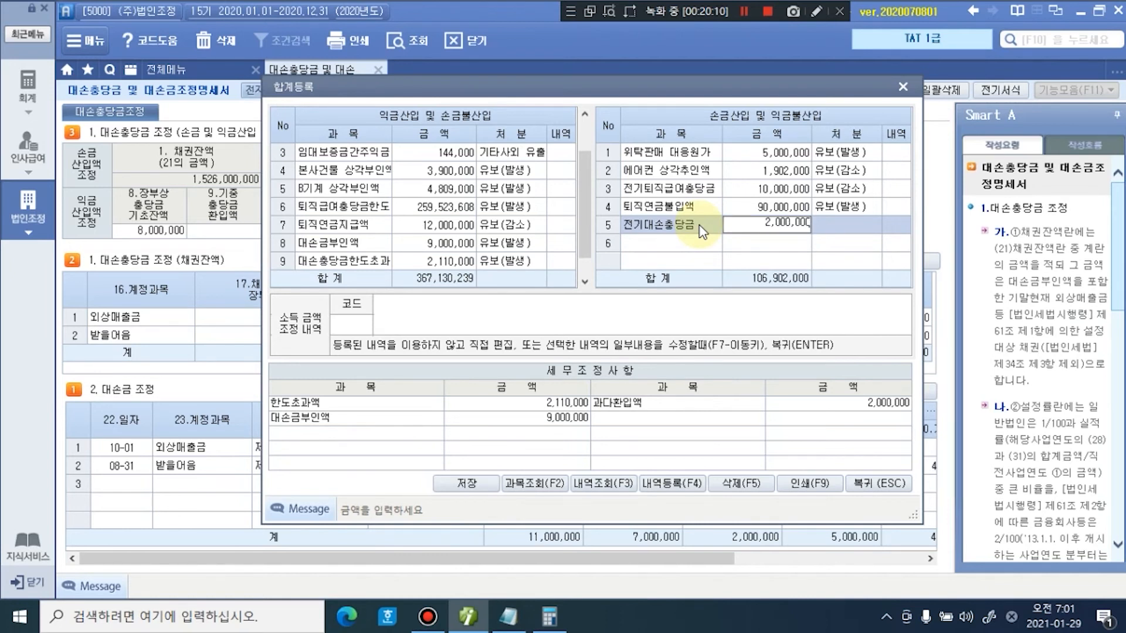
key(Return)
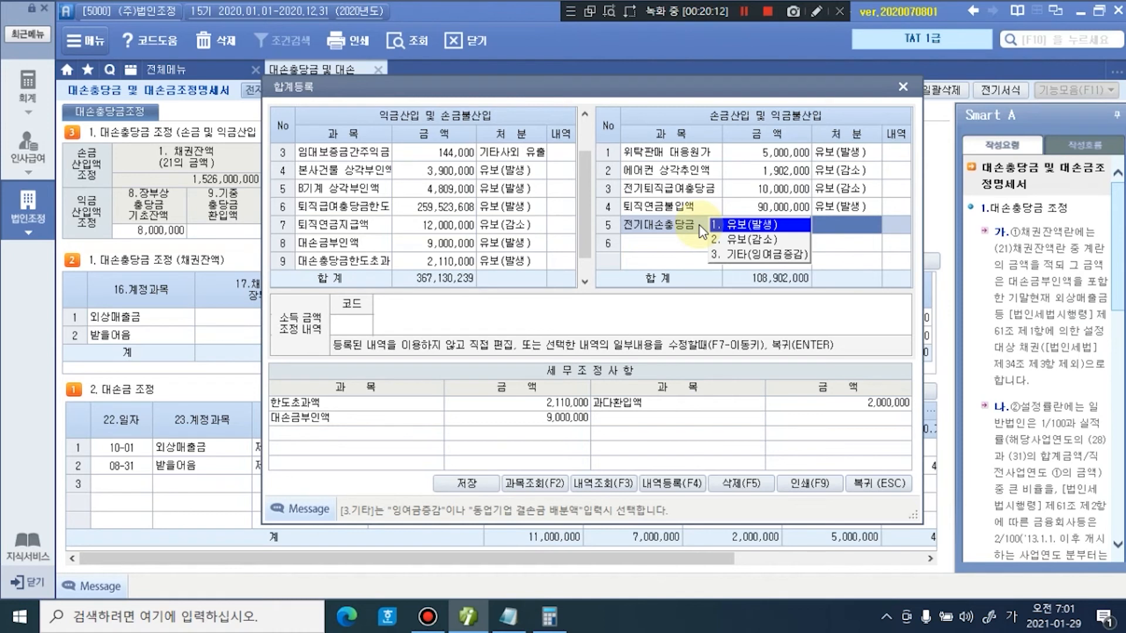
key(2)
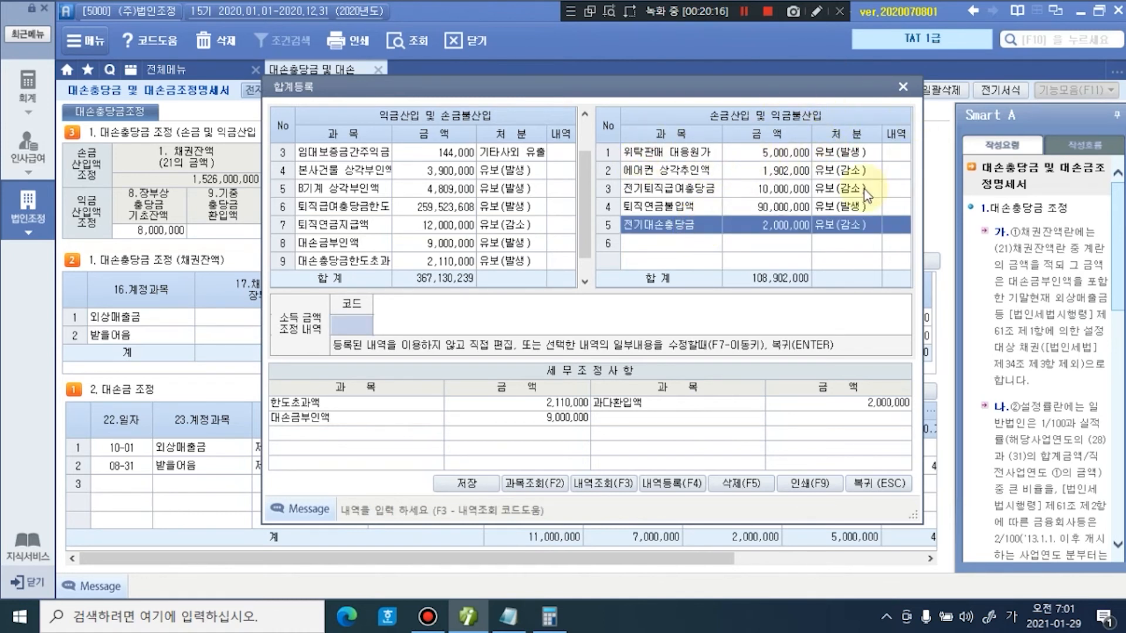
click(903, 87)
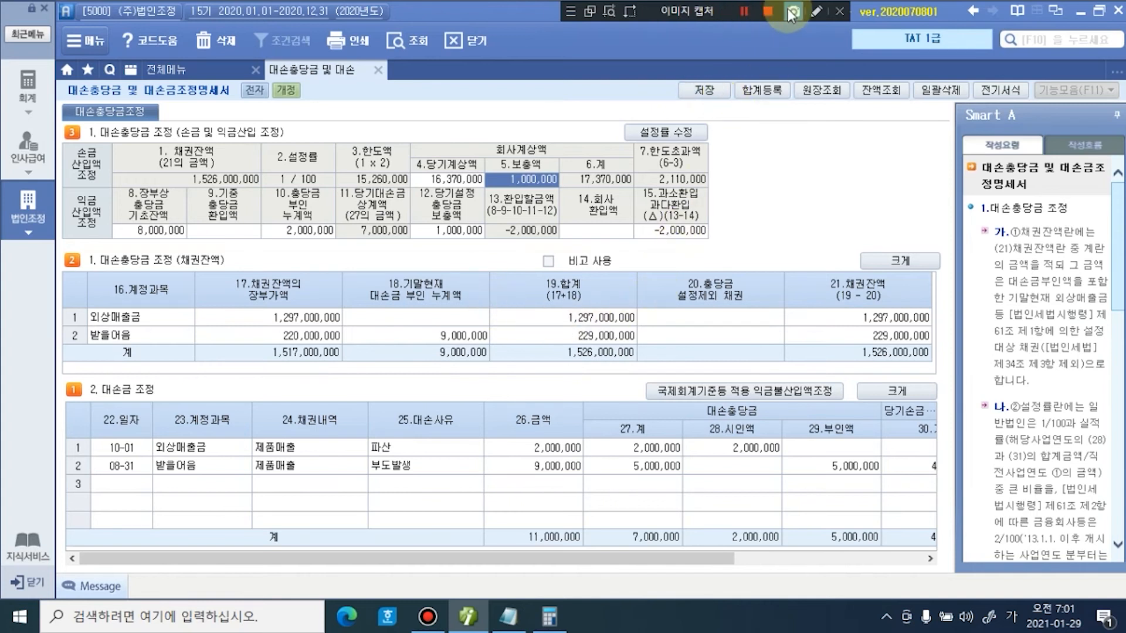
Step: Write 대손실적률 in red pen beside the 대손충당금 조정 table and underline it
click(817, 11)
mouse_move(740, 155)
mouse_down()
mouse_move(801, 173)
mouse_move(836, 151)
mouse_move(828, 173)
mouse_up()
drag(717, 198, 874, 184)
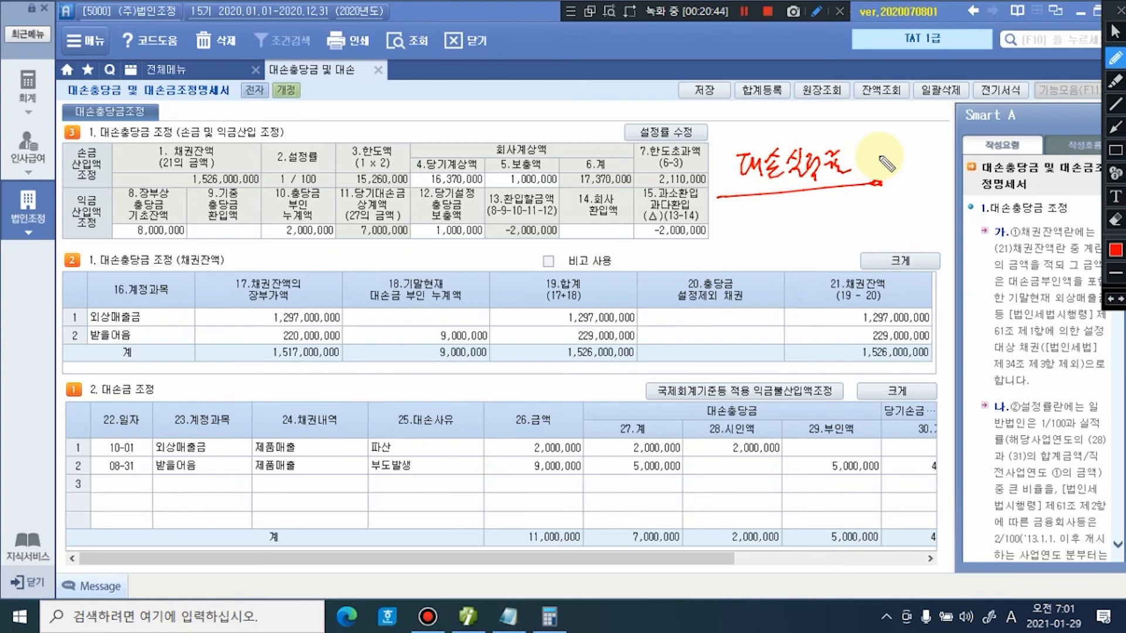
drag(789, 191, 821, 193)
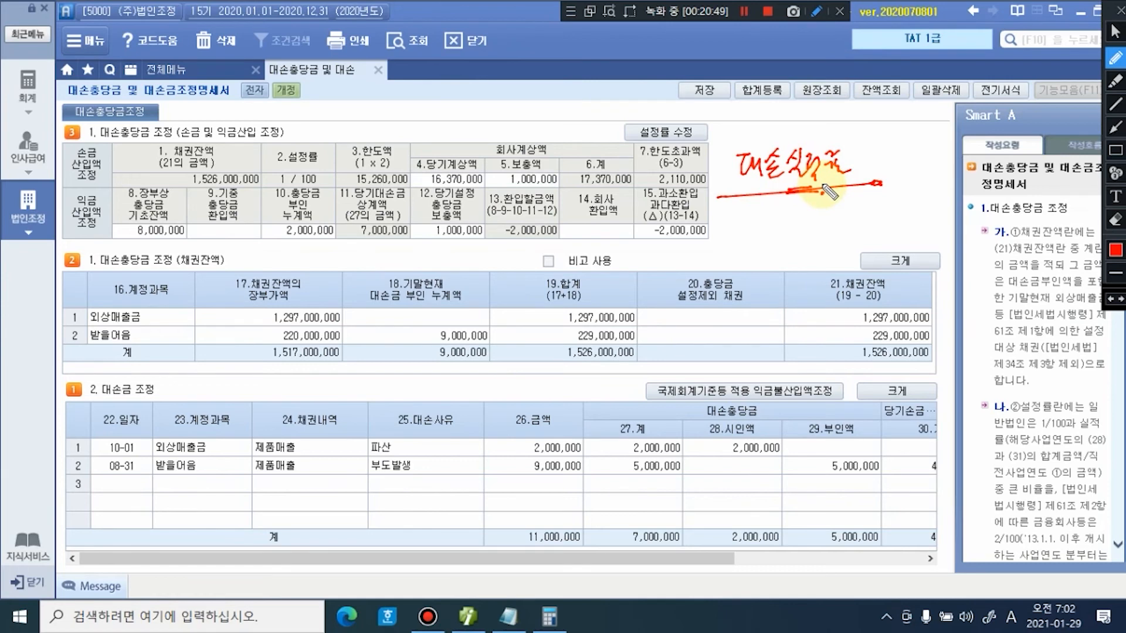
Step: Look up the account balances in 계정별 잔액 조회 starting from 외상매출금 (108)
click(1115, 31)
click(885, 97)
drag(649, 162, 743, 253)
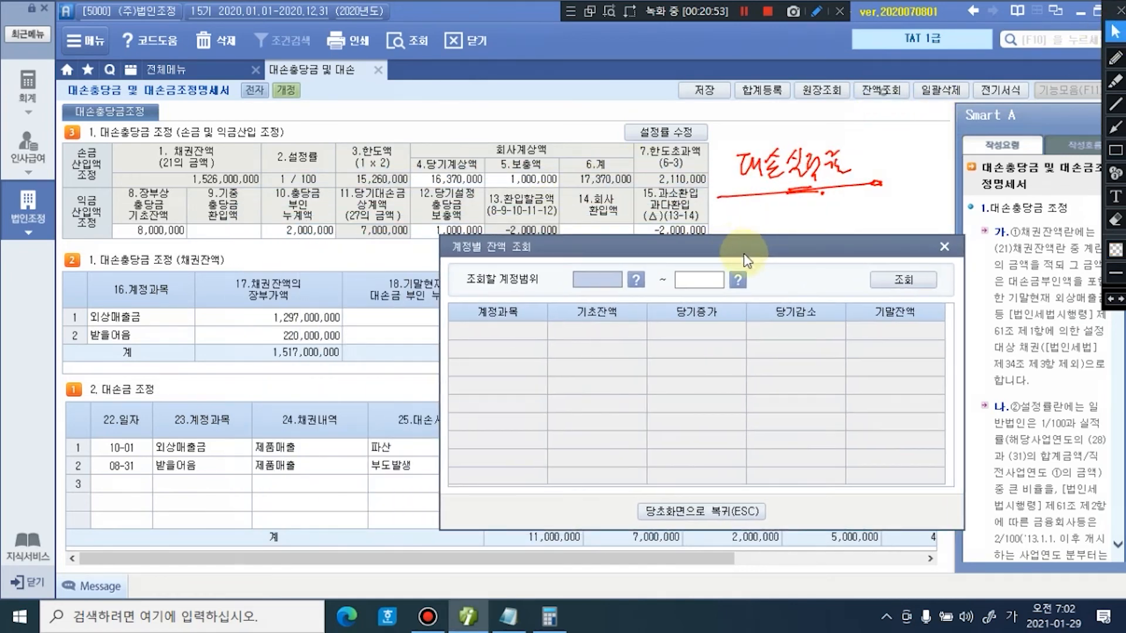
double_click(597, 276)
text(외)
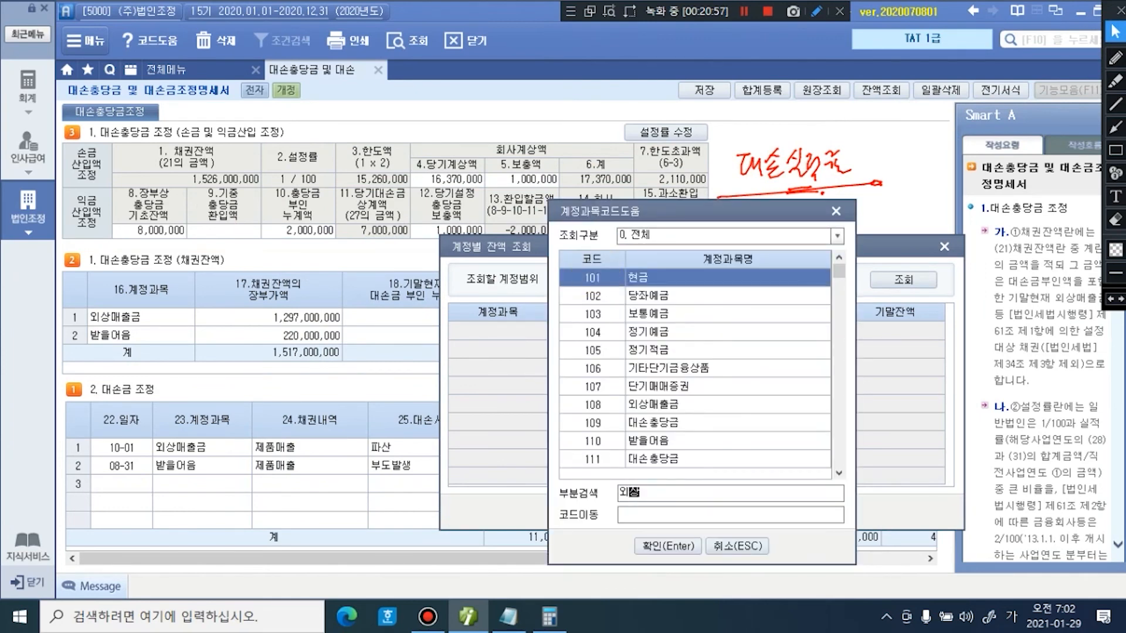
text(상)
key(Return)
double_click(598, 278)
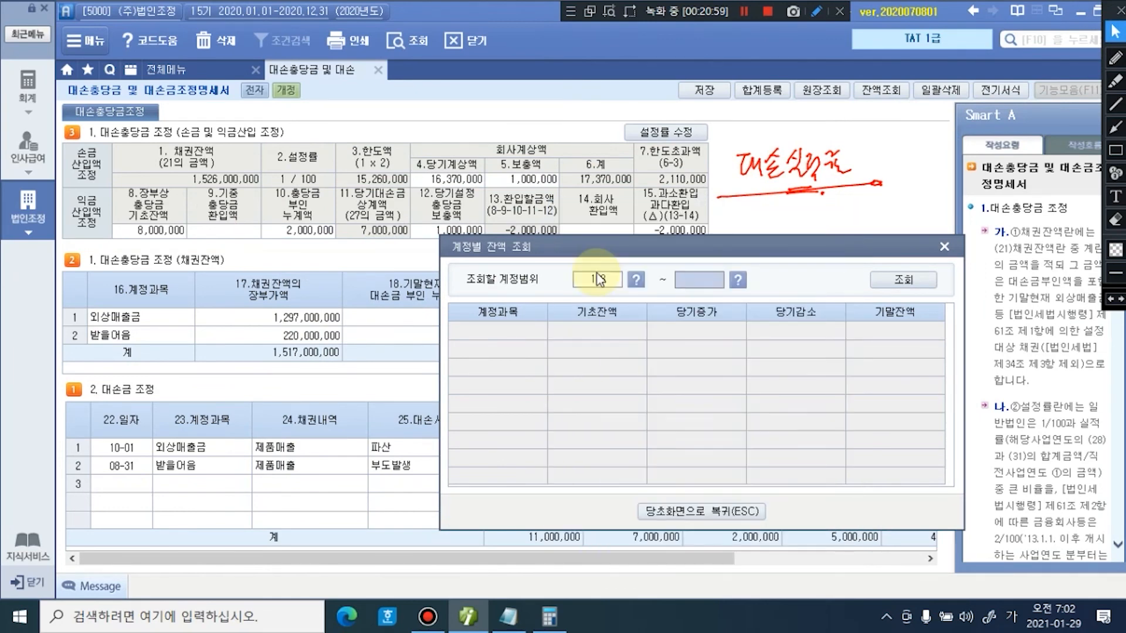
Step: Bracket the 외상매출금 to 대손충당금 rows and underline the 외상매출금 and 받을어음 opening balances, 72,000,000 and 50,000,000, in red
click(1115, 58)
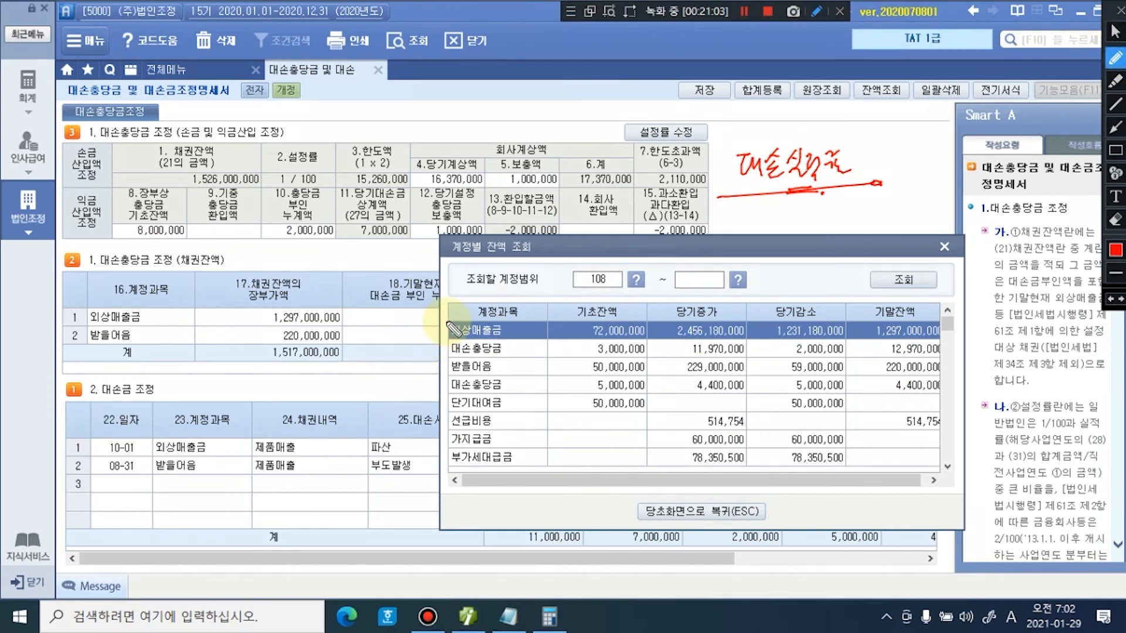
drag(445, 323, 444, 395)
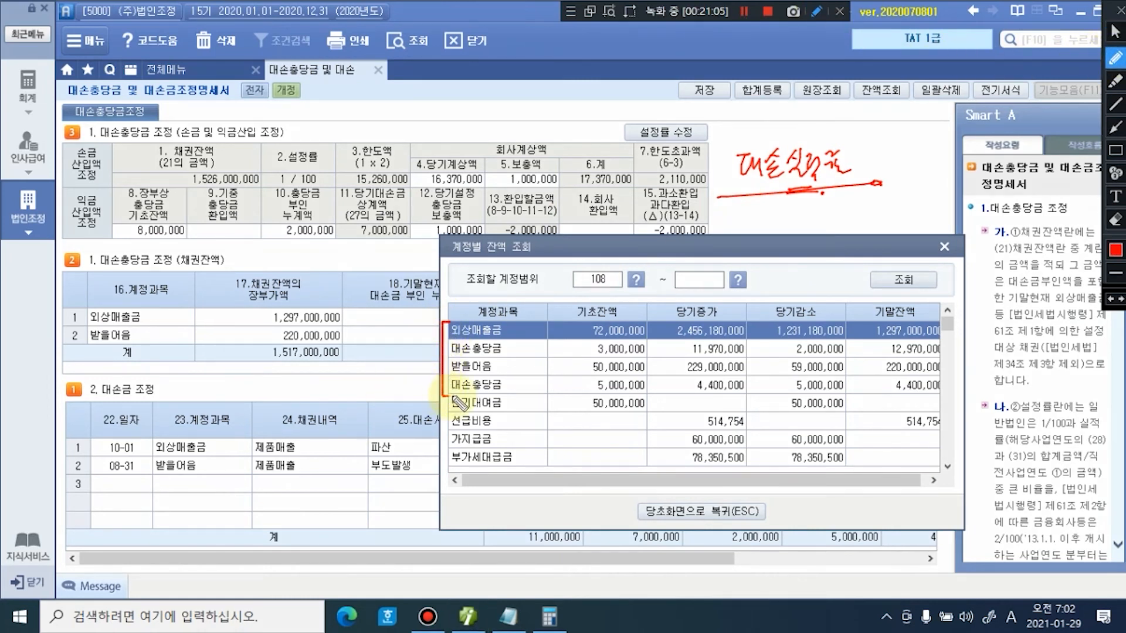
drag(594, 336, 637, 334)
drag(594, 376, 644, 373)
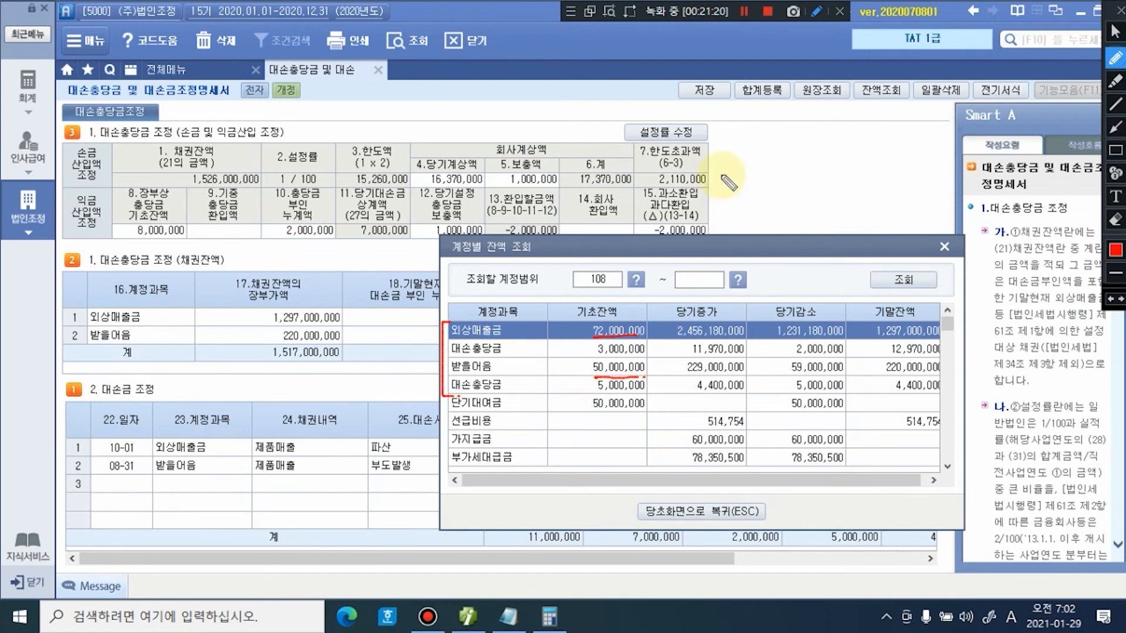
Step: Draw a timeline split into 전기 and 당기, dot the 외상매출금 and 받을어음 opening balances, and write 122,000,000 under 전기
drag(720, 169, 721, 183)
drag(720, 174, 941, 176)
drag(823, 163, 823, 176)
drag(741, 146, 752, 158)
drag(750, 152, 755, 152)
drag(756, 145, 755, 165)
drag(760, 151, 761, 159)
drag(774, 145, 774, 160)
drag(870, 144, 886, 155)
mouse_move(880, 157)
mouse_down()
mouse_move(881, 167)
mouse_move(896, 158)
mouse_up()
drag(906, 139, 907, 166)
drag(821, 135, 821, 141)
drag(821, 151, 821, 168)
drag(821, 179, 821, 198)
drag(822, 203, 822, 208)
click(555, 332)
click(571, 371)
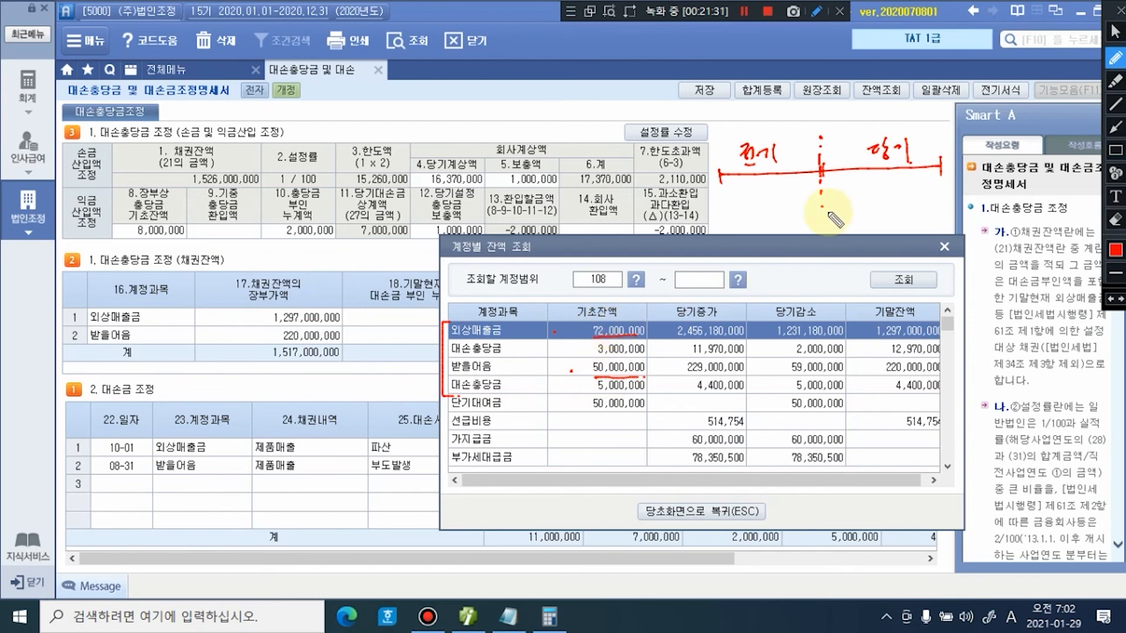
drag(735, 199, 736, 216)
mouse_move(740, 203)
mouse_down()
mouse_move(751, 213)
mouse_move(821, 199)
mouse_up()
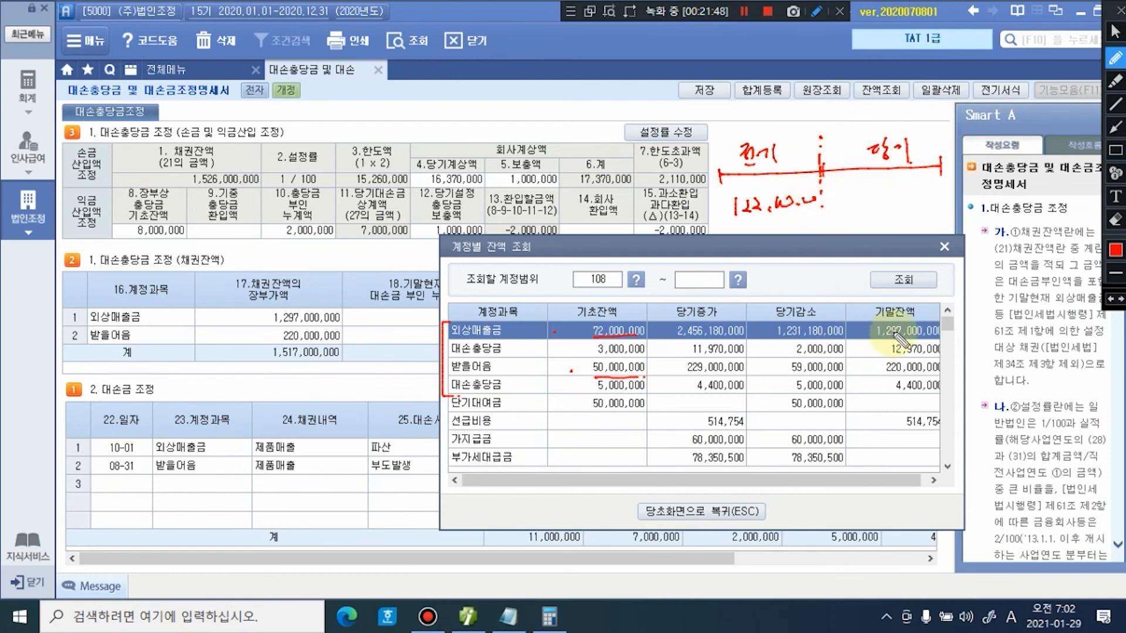
Step: Cross out the 외상매출금 and 받을어음 기말잔액 and write 122,000,000 with a fraction line above it under 당기
mouse_move(917, 325)
mouse_down()
mouse_move(875, 336)
mouse_move(915, 337)
mouse_move(885, 372)
mouse_move(928, 373)
mouse_up()
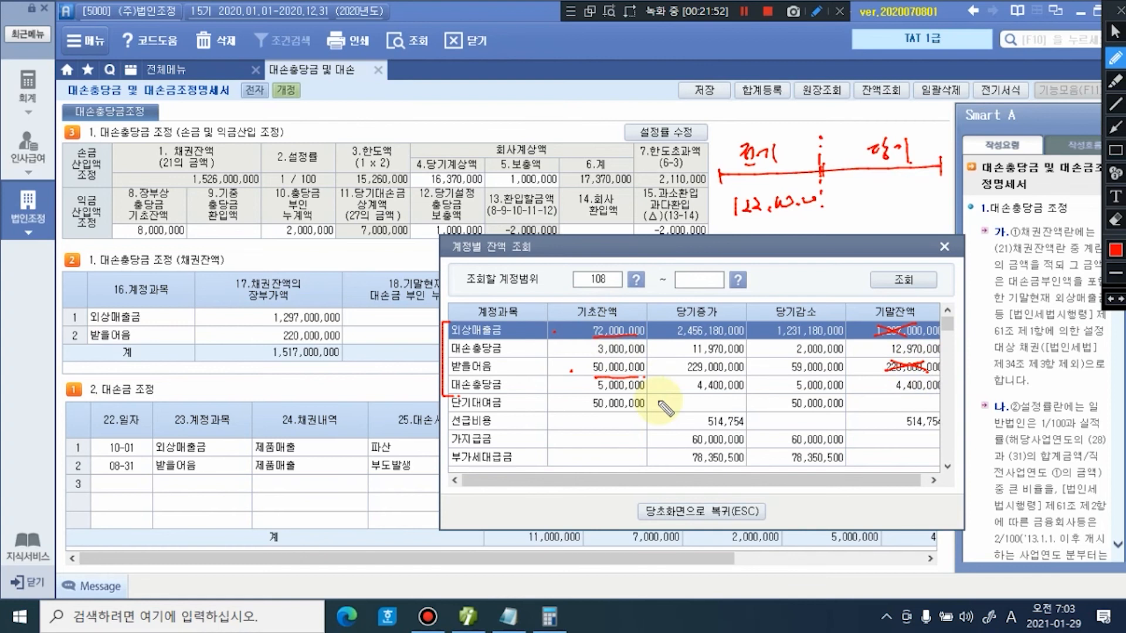
drag(856, 196, 858, 210)
drag(861, 199, 958, 209)
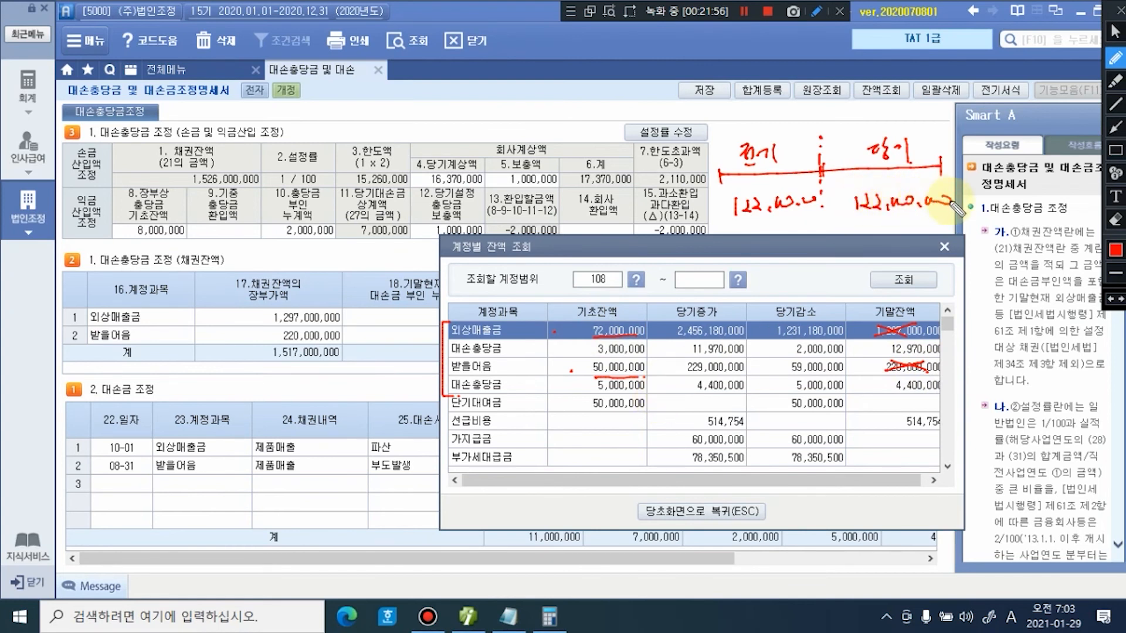
drag(836, 195, 959, 183)
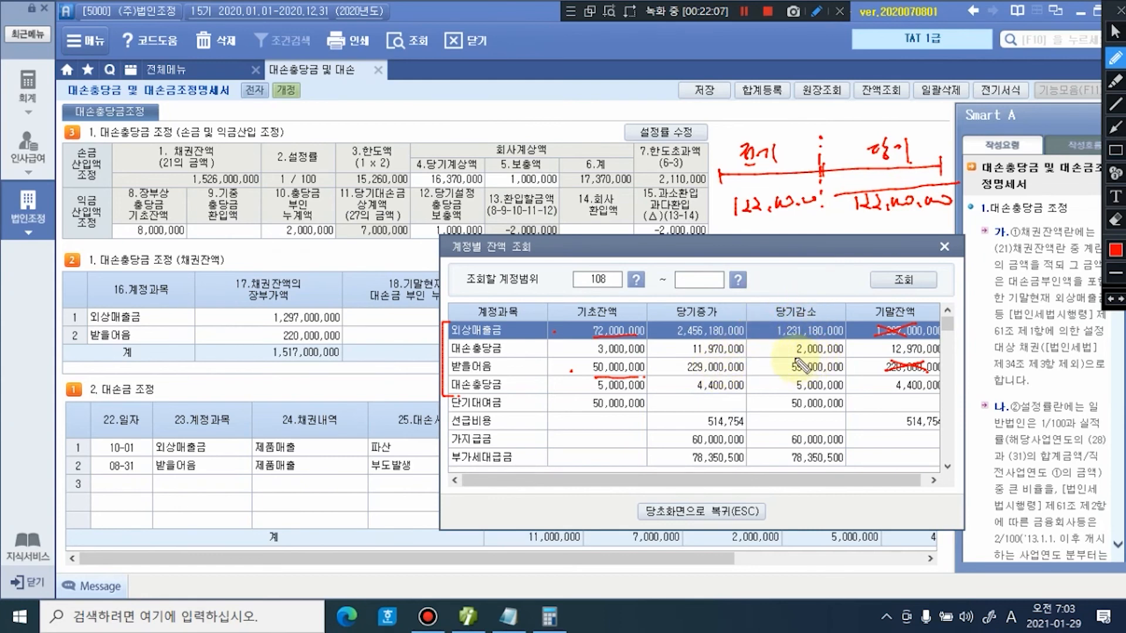
Step: Underline the 당기감소 amounts 1,231,180,000 and 59,000,000 and draw an arrow pointing down to the 대손금 조정 table
drag(777, 337, 840, 335)
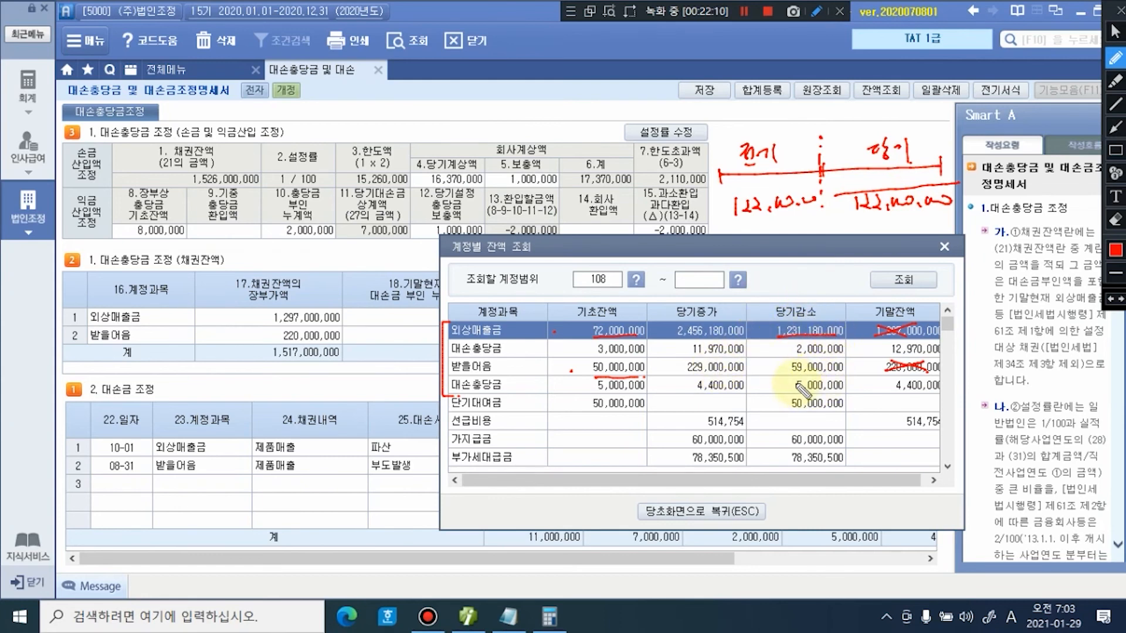
drag(790, 374, 843, 373)
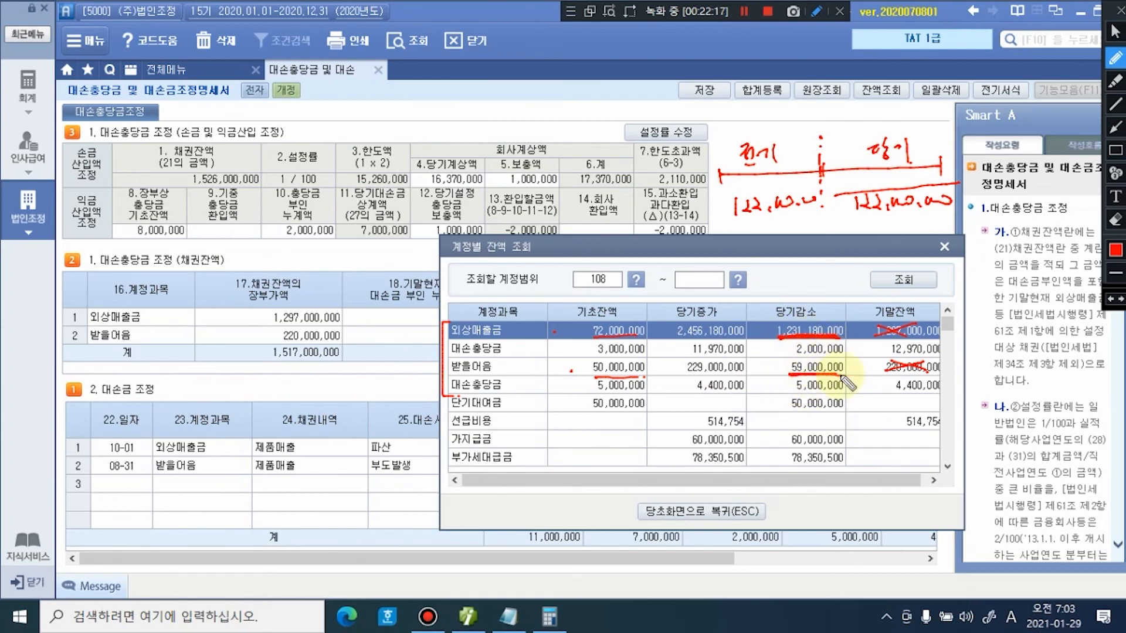
drag(232, 339, 215, 382)
drag(207, 367, 240, 368)
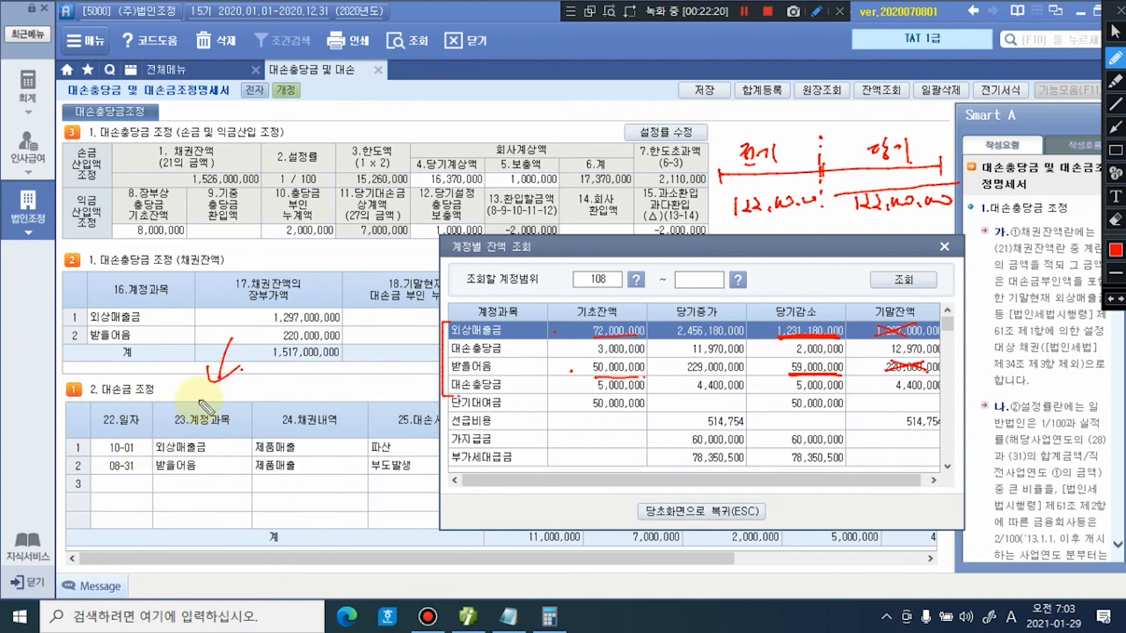
Step: Close the account balance lookup and check the 26.금액 amounts of the 파산 and 부도발생 rows
click(1114, 31)
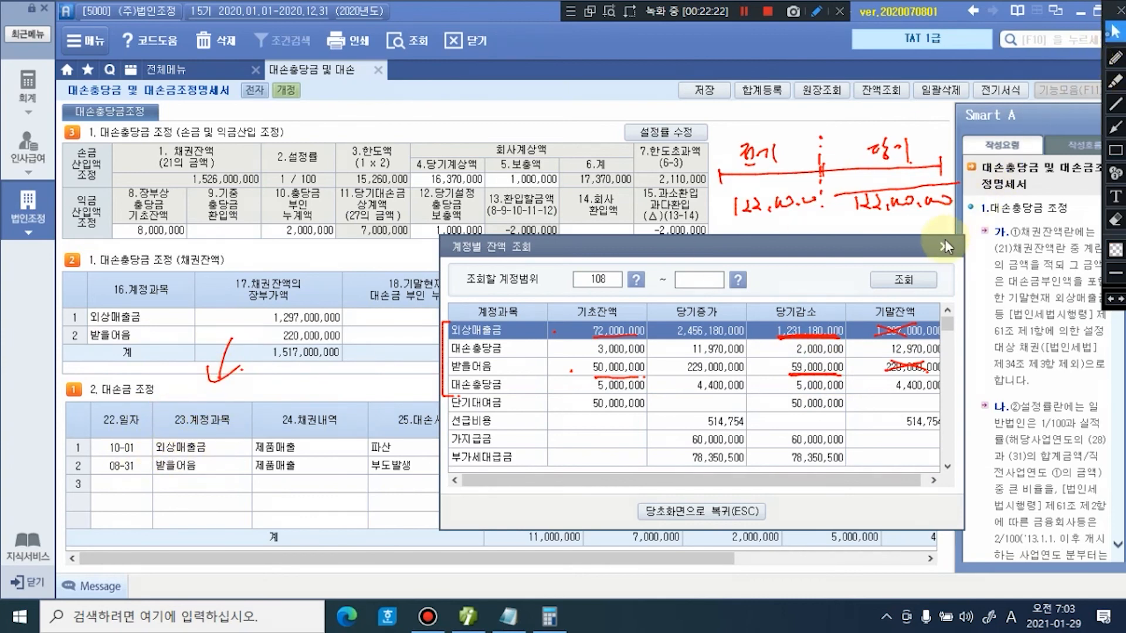
click(945, 246)
click(385, 451)
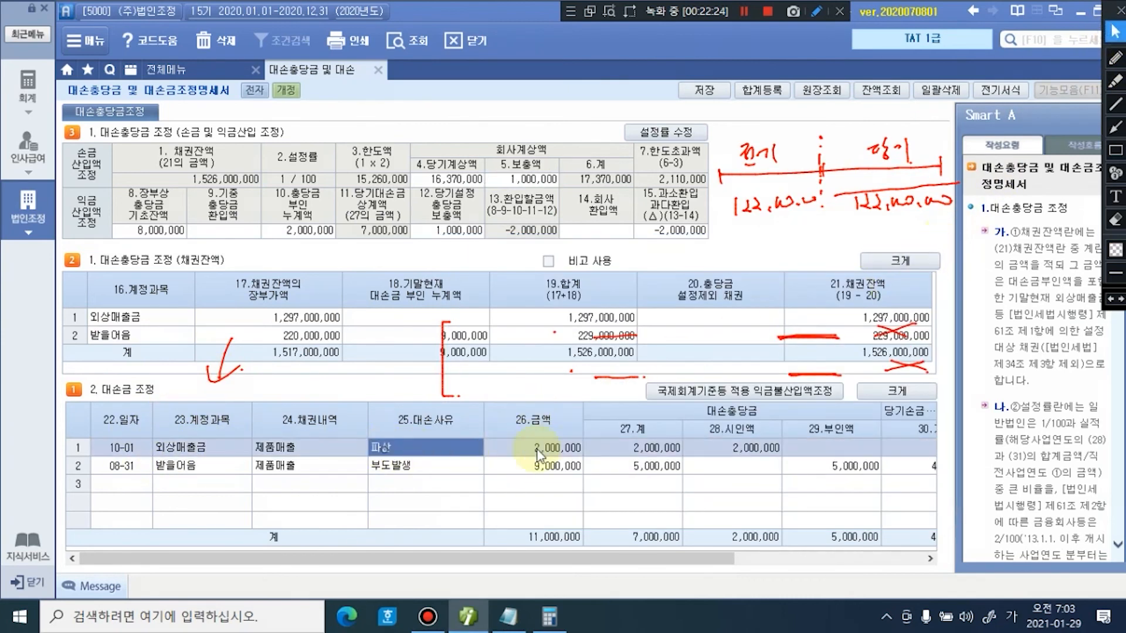
click(572, 449)
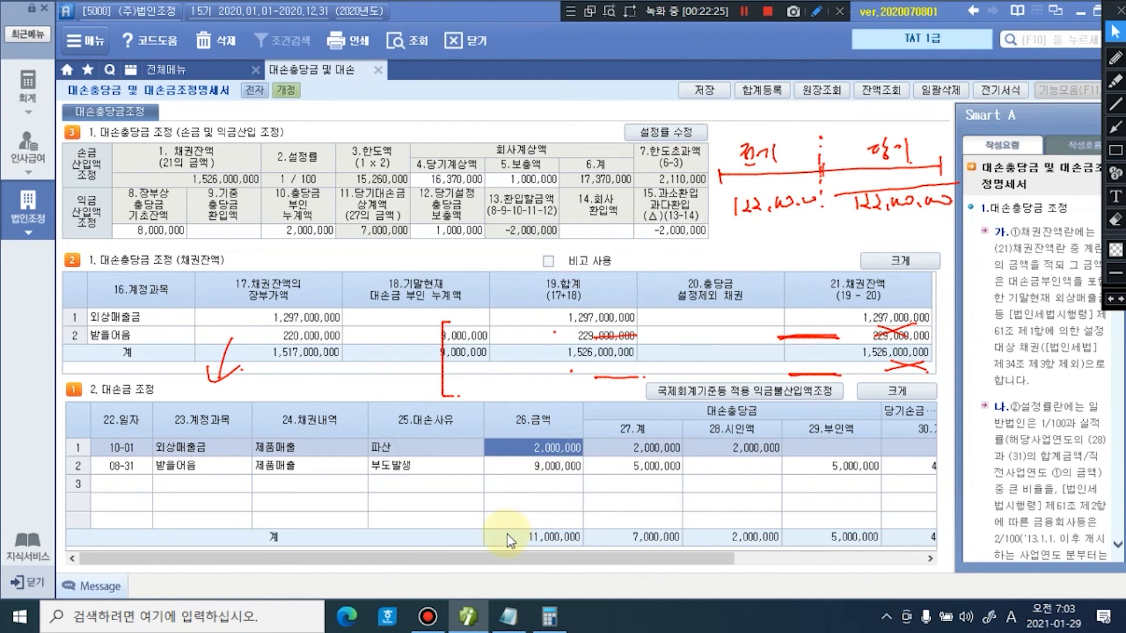
click(545, 467)
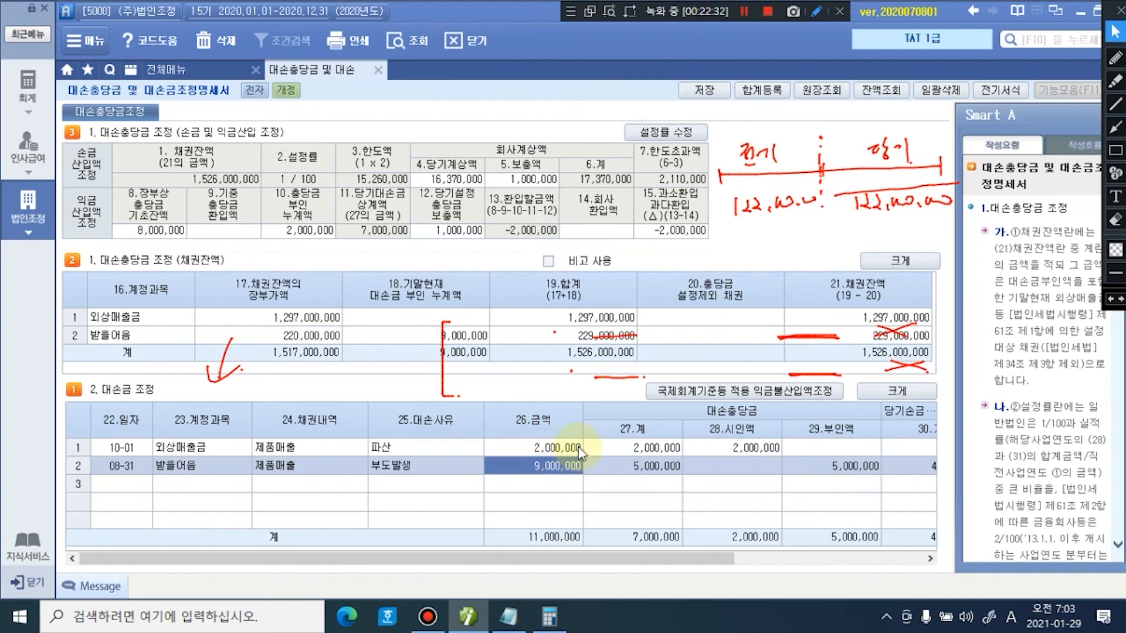
Step: Write 2,000,000 above the 당기 fraction line and an underlined 6개월 with an arrow to the 부도발생 row
click(1116, 57)
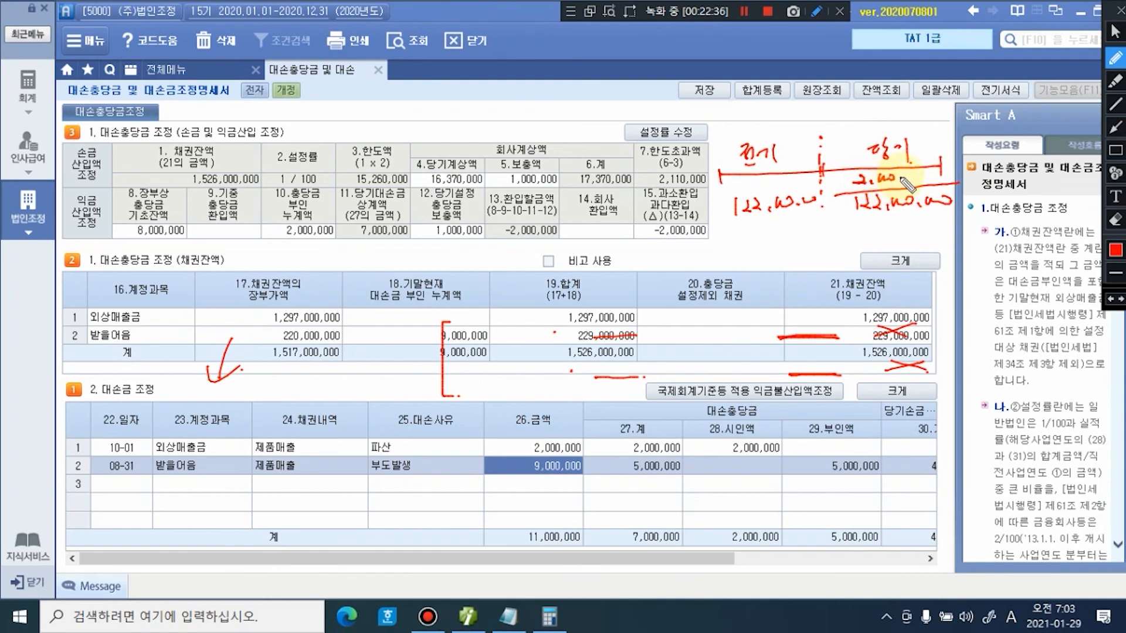
drag(922, 174, 940, 173)
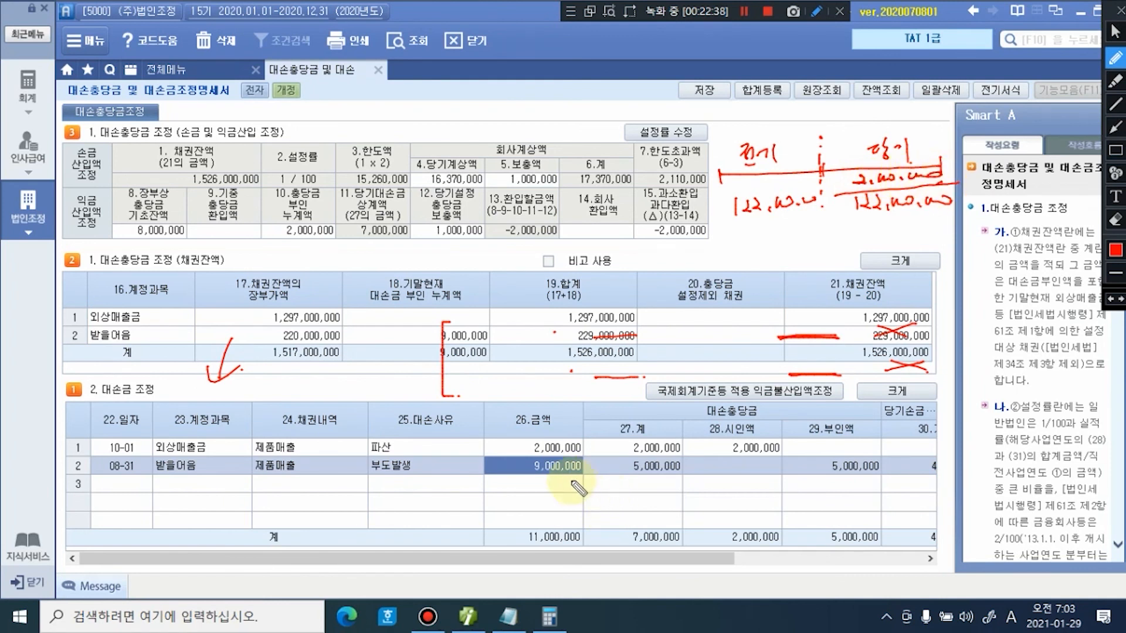
mouse_move(443, 481)
mouse_down()
mouse_move(489, 475)
mouse_move(501, 496)
mouse_move(539, 495)
mouse_up()
drag(454, 517, 540, 503)
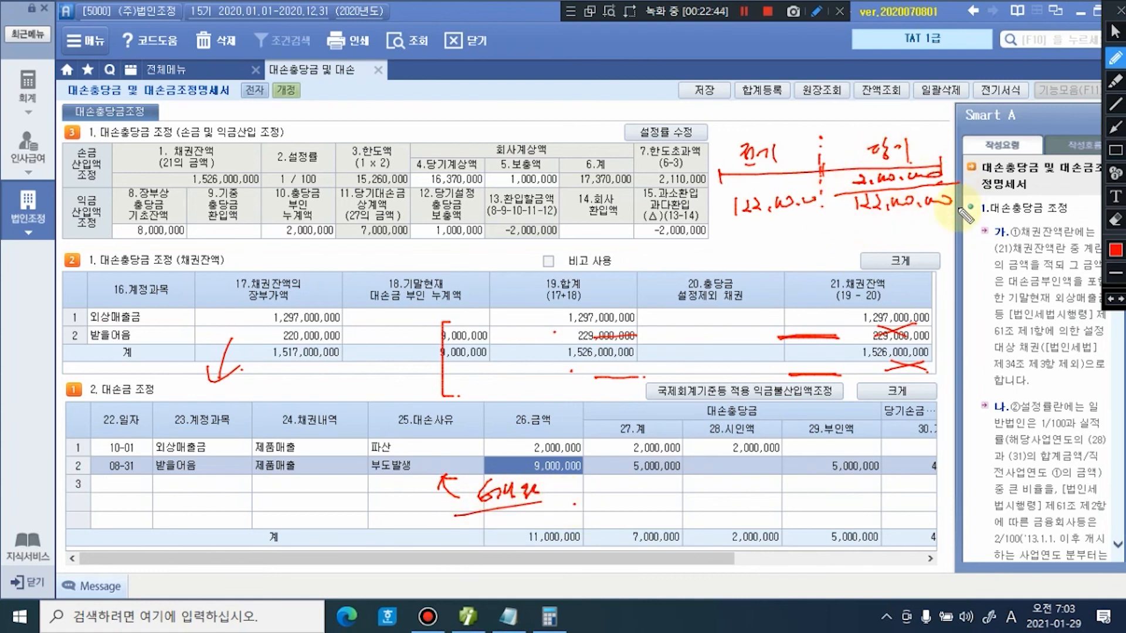
Step: Switch to the calculator and divide 2,000,000 by 122,000,000 to work out the 대손실적률
click(1116, 31)
click(549, 616)
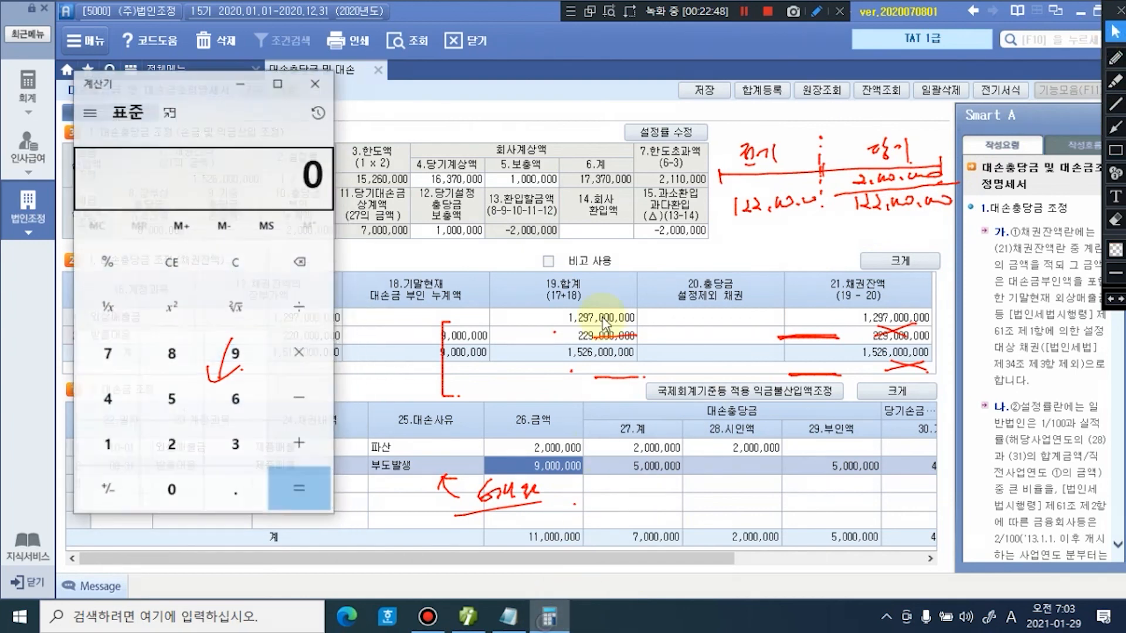
drag(190, 88, 394, 87)
text(2,000,000)
key(slash)
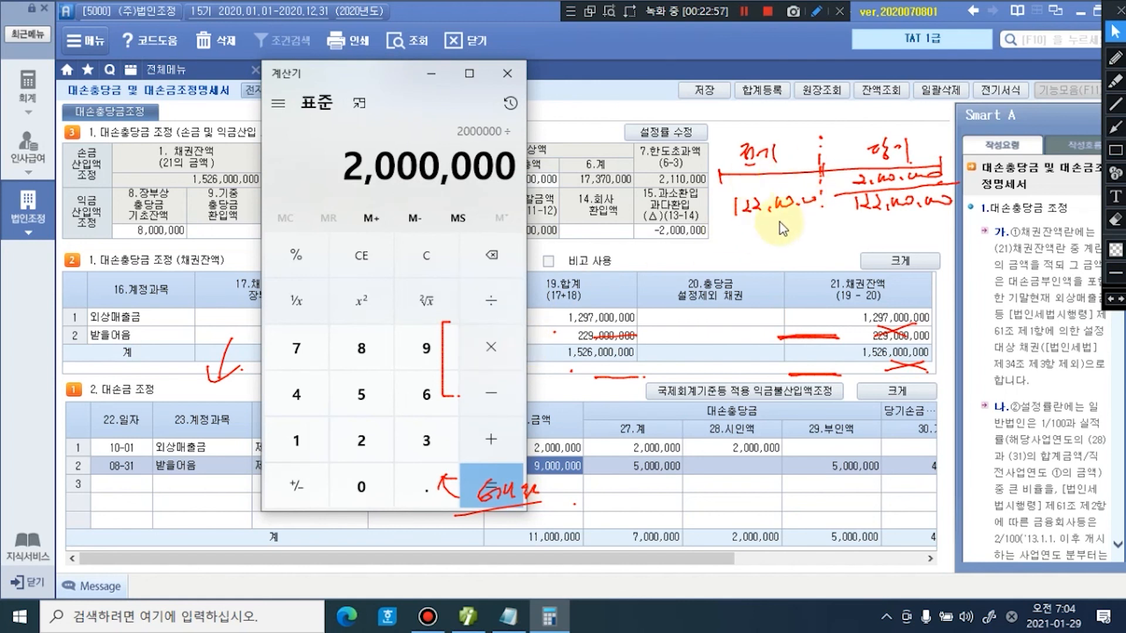
text(12200000)
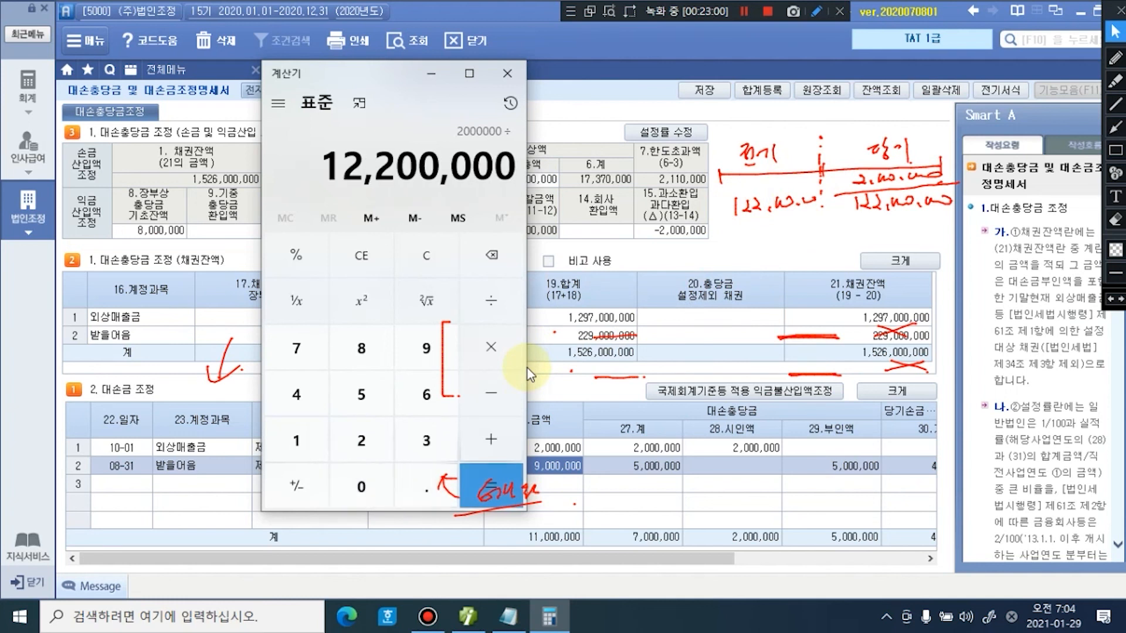
text(0)
key(Return)
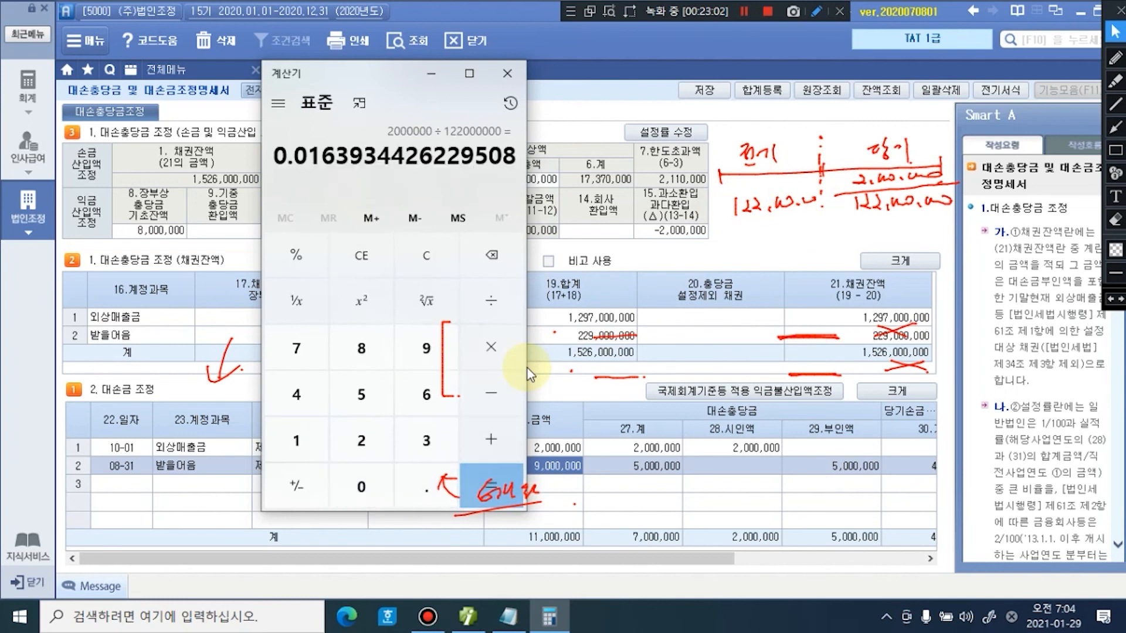
Step: Underline the leading digits of the division result with the pen, write 1.6% below them and circle it
click(1116, 58)
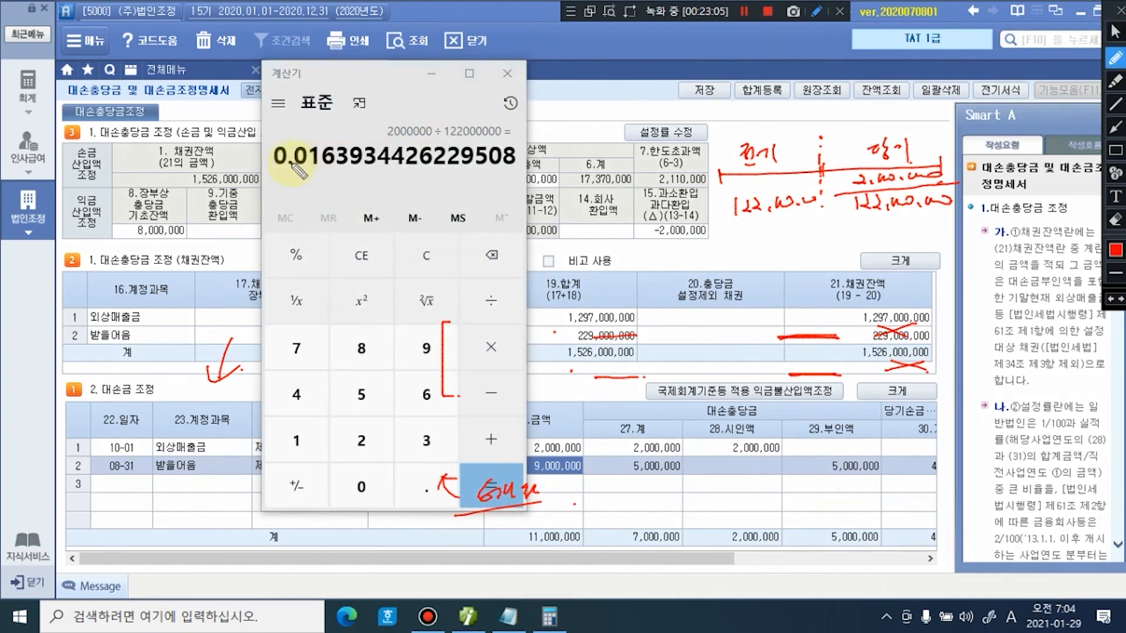
mouse_move(274, 173)
mouse_down()
mouse_move(332, 173)
mouse_move(310, 193)
mouse_move(347, 193)
mouse_move(318, 157)
mouse_move(356, 224)
mouse_up()
click(317, 192)
click(346, 174)
click(350, 191)
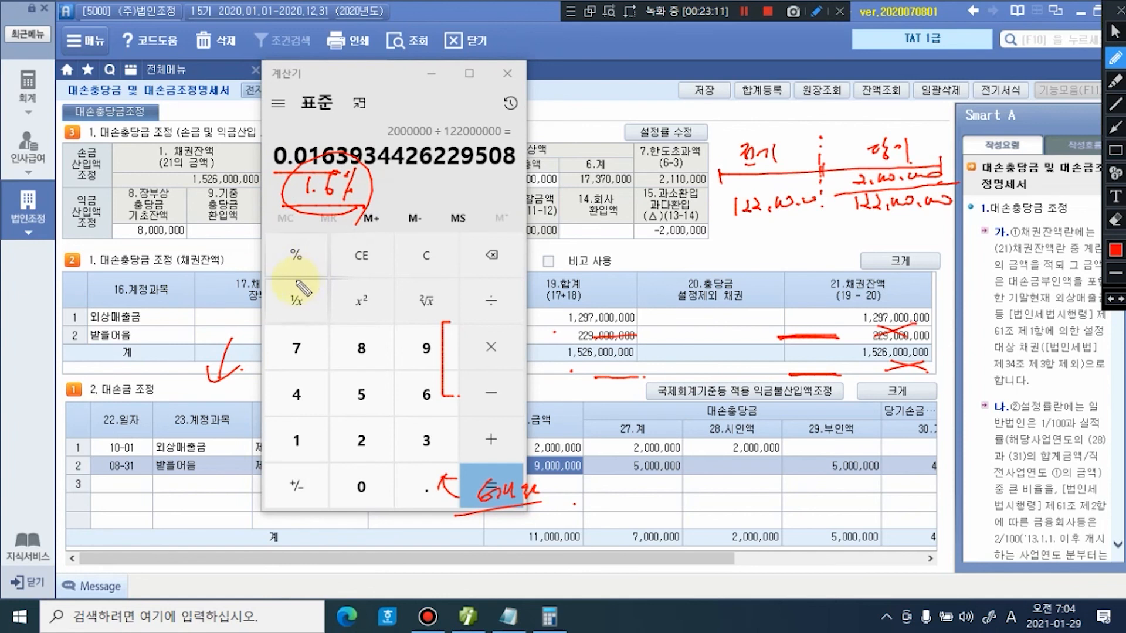
Step: Write 1.6% beneath the 전기 122,000,000 note and minimize the calculator
click(751, 249)
mouse_move(744, 229)
mouse_down()
mouse_move(742, 250)
mouse_move(771, 252)
mouse_up()
click(770, 233)
click(777, 249)
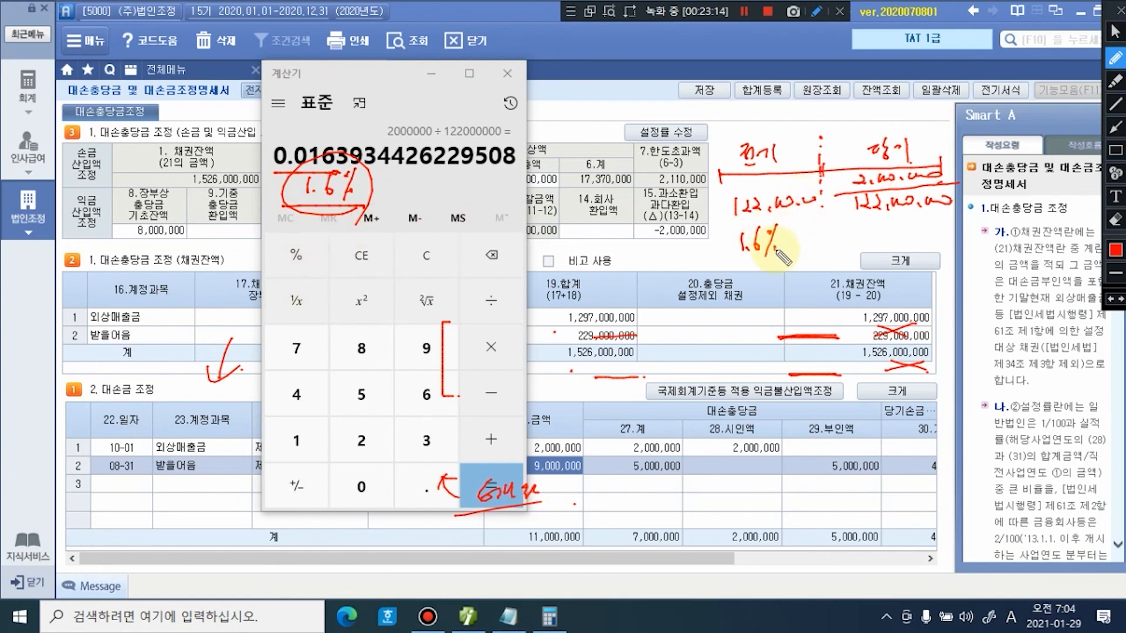
click(1115, 30)
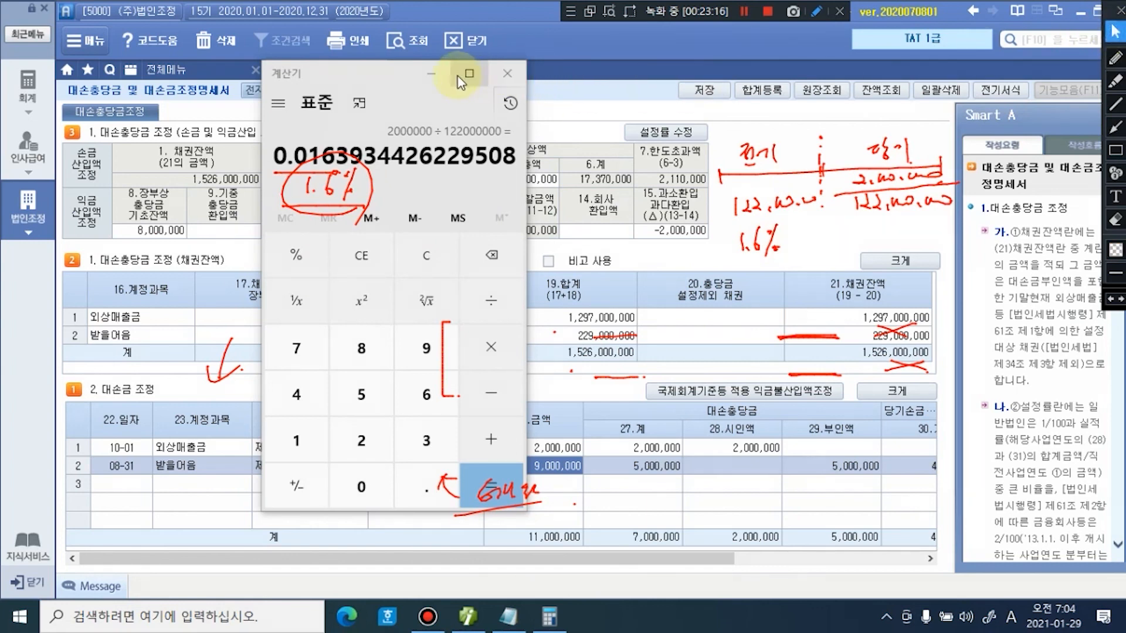
click(426, 72)
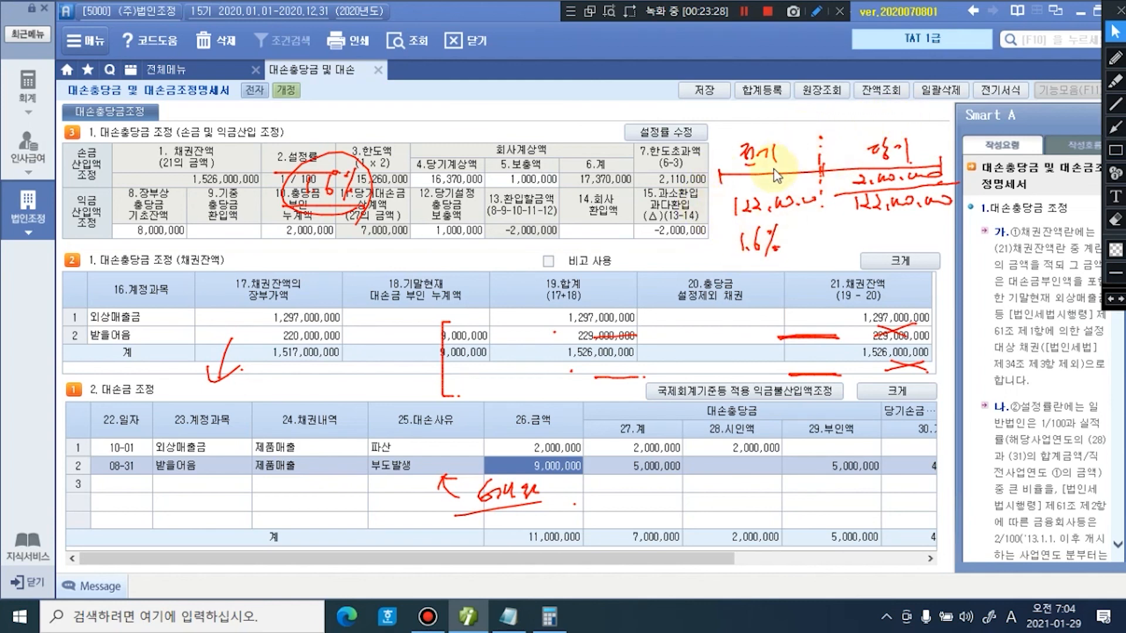
Step: Switch the 설정률 basis to 실적률 at 1.6/100 and clear the pen marks to check the 3.한도액 amount
click(668, 136)
click(509, 291)
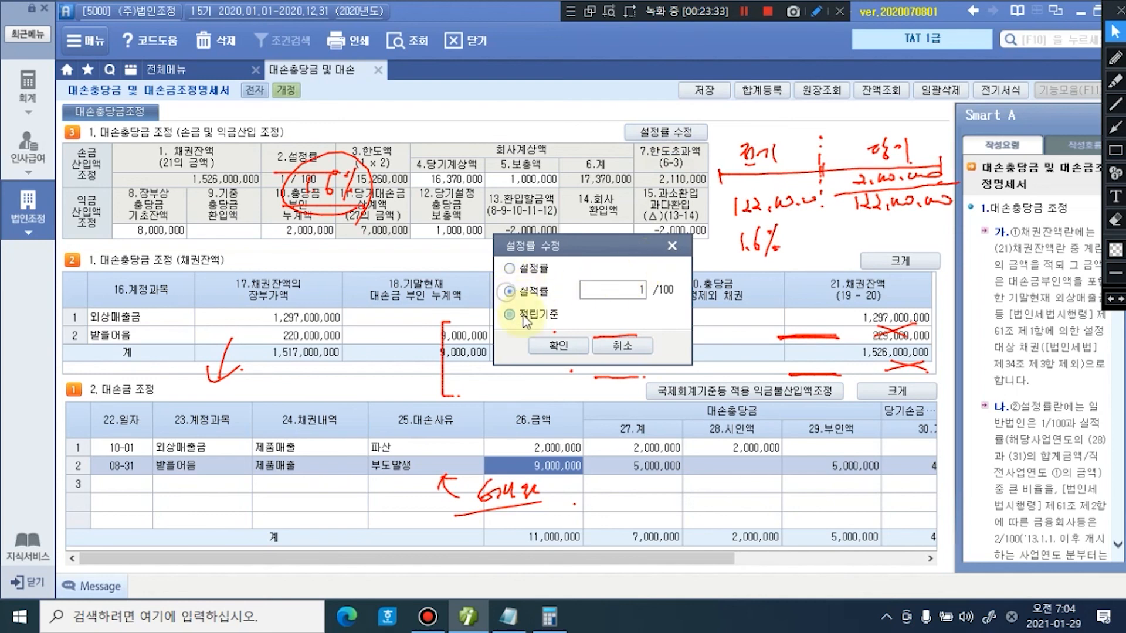
click(637, 291)
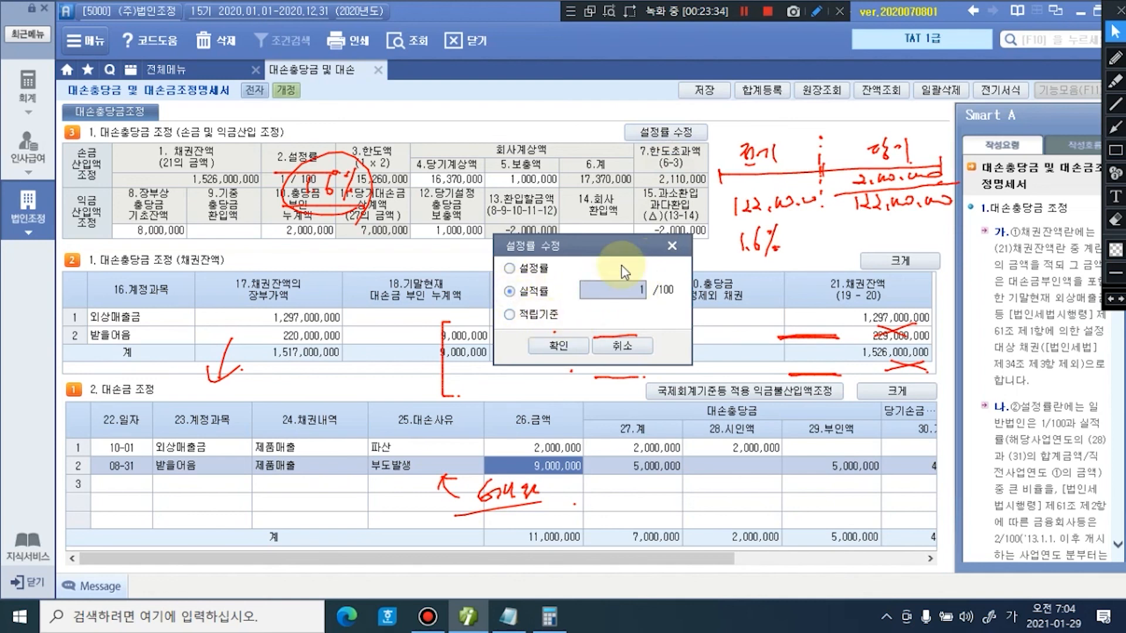
text(1.6)
key(Return)
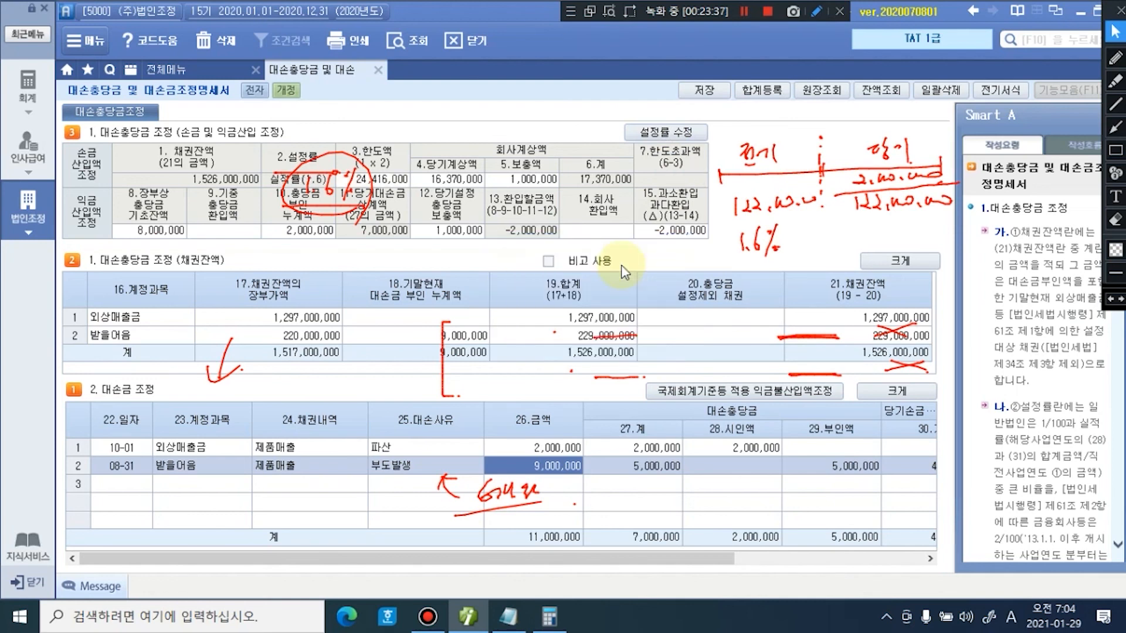
key(ctrl+alt+d)
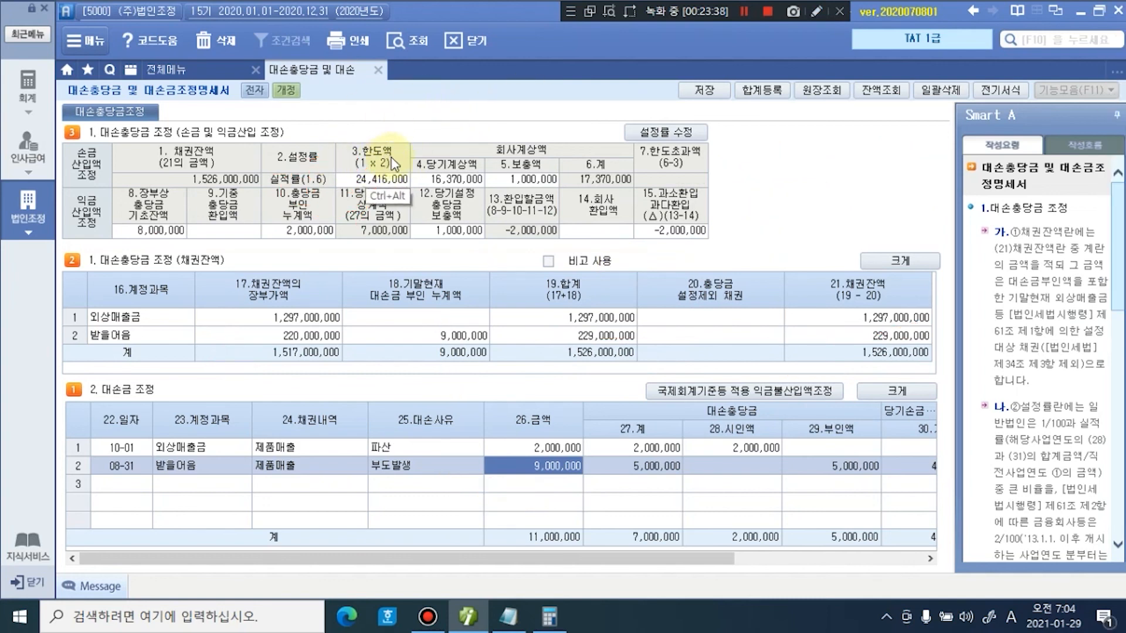
click(385, 180)
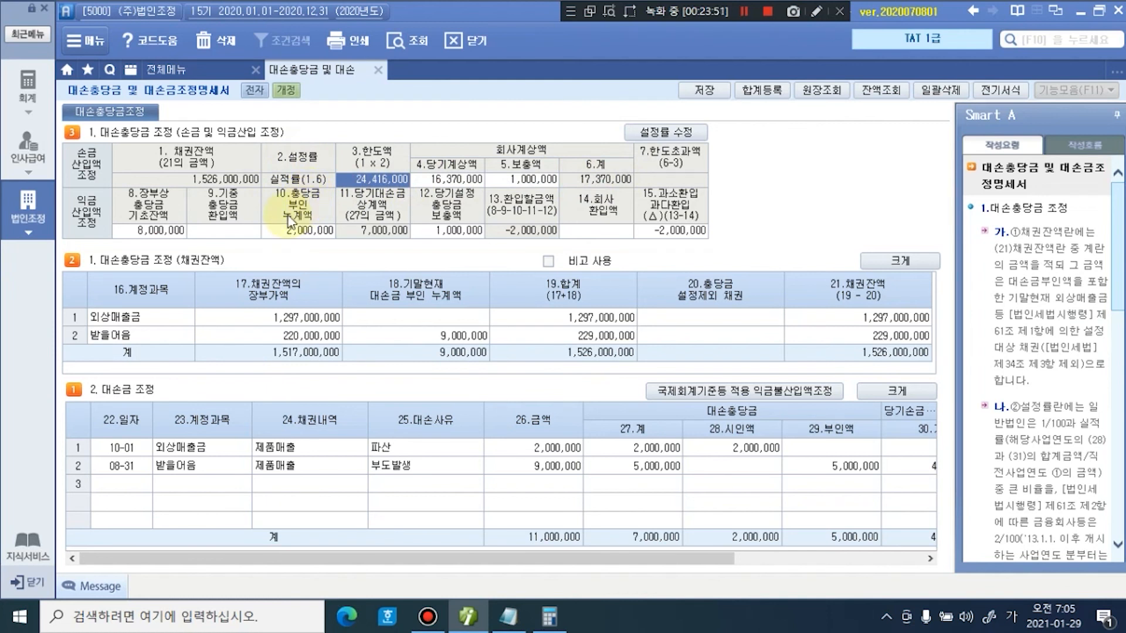
Step: Write 1% with an arrow to 실적률 and an up arrow beside the table, and circle 실적률(1.6) and the 3.한도액 amount
click(817, 11)
click(759, 164)
click(1115, 58)
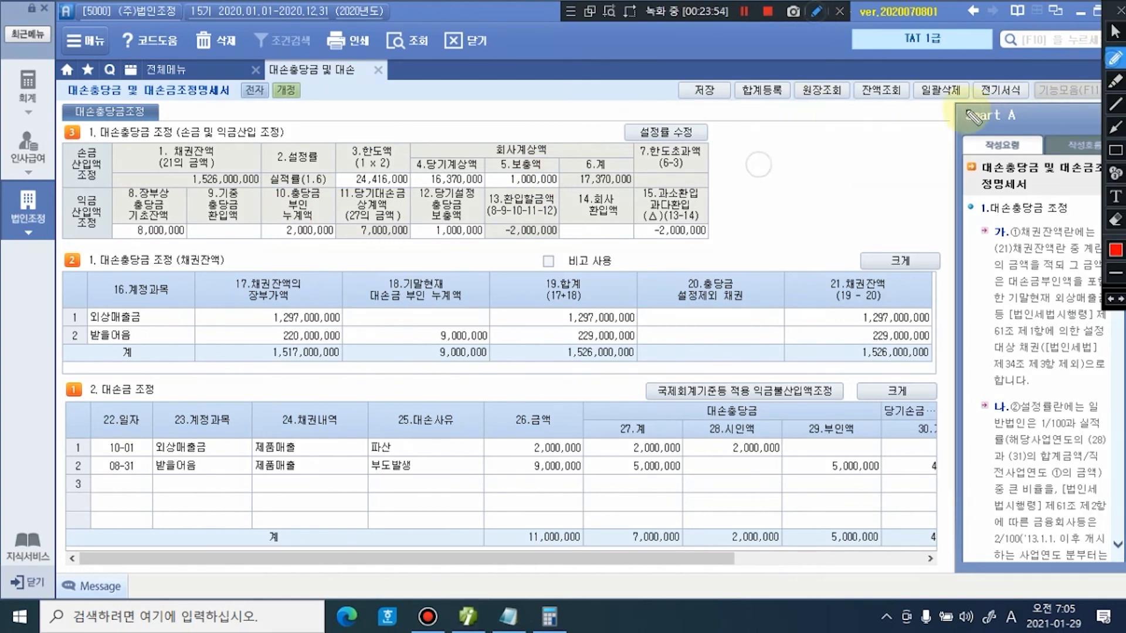
mouse_move(758, 176)
mouse_down()
mouse_move(757, 153)
mouse_move(772, 187)
mouse_up()
mouse_move(782, 171)
mouse_down()
mouse_move(838, 162)
mouse_move(831, 169)
mouse_move(865, 145)
mouse_move(887, 176)
mouse_move(900, 169)
mouse_up()
drag(931, 117, 913, 129)
mouse_move(922, 123)
mouse_down()
mouse_move(933, 128)
mouse_move(923, 121)
mouse_up()
mouse_move(319, 197)
mouse_down()
mouse_move(314, 154)
mouse_move(328, 199)
mouse_up()
mouse_move(404, 196)
mouse_down()
mouse_move(355, 187)
mouse_move(410, 192)
mouse_up()
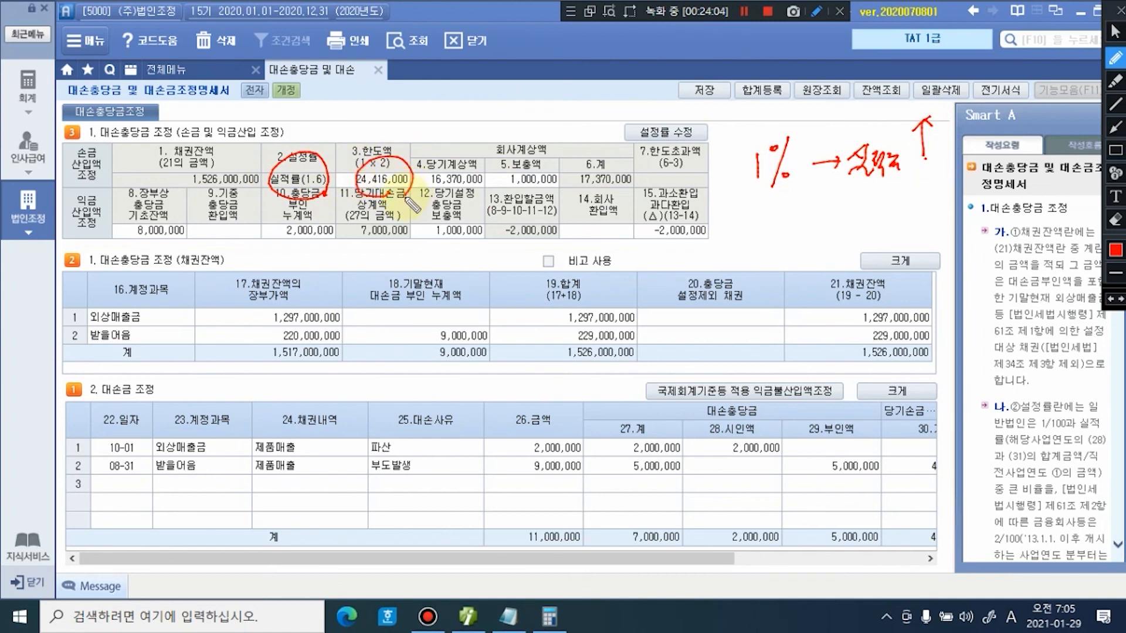
Step: Double-underline and circle the handwritten 1%, draw a down arrow beneath 실적률, and end the pen annotation
drag(757, 192, 780, 191)
drag(754, 200, 781, 199)
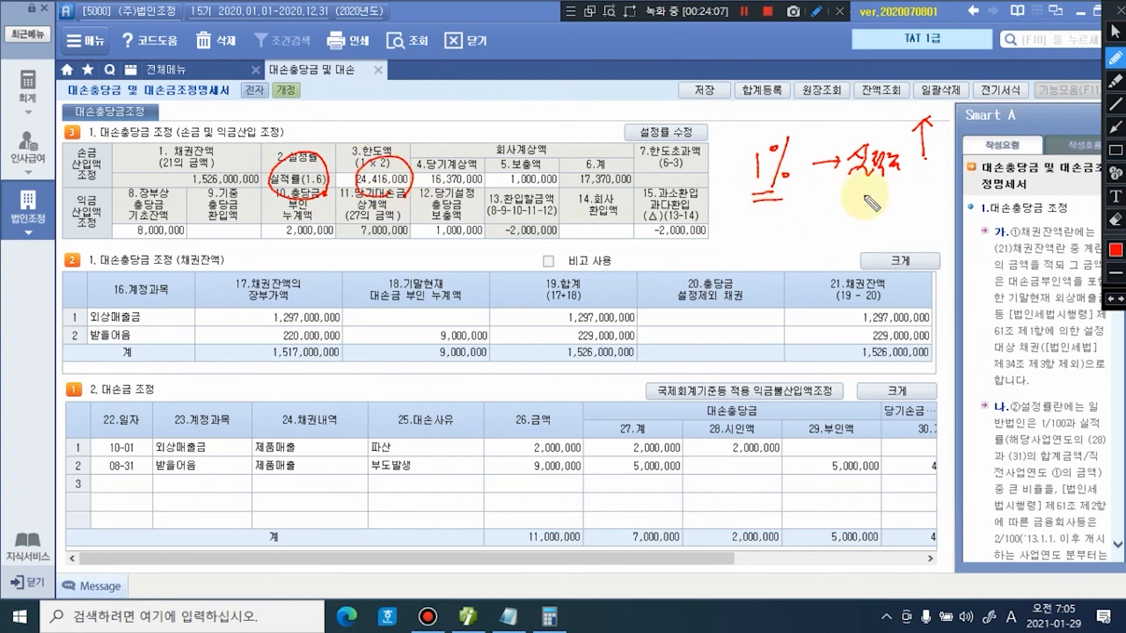
drag(858, 202, 879, 205)
drag(781, 204, 786, 207)
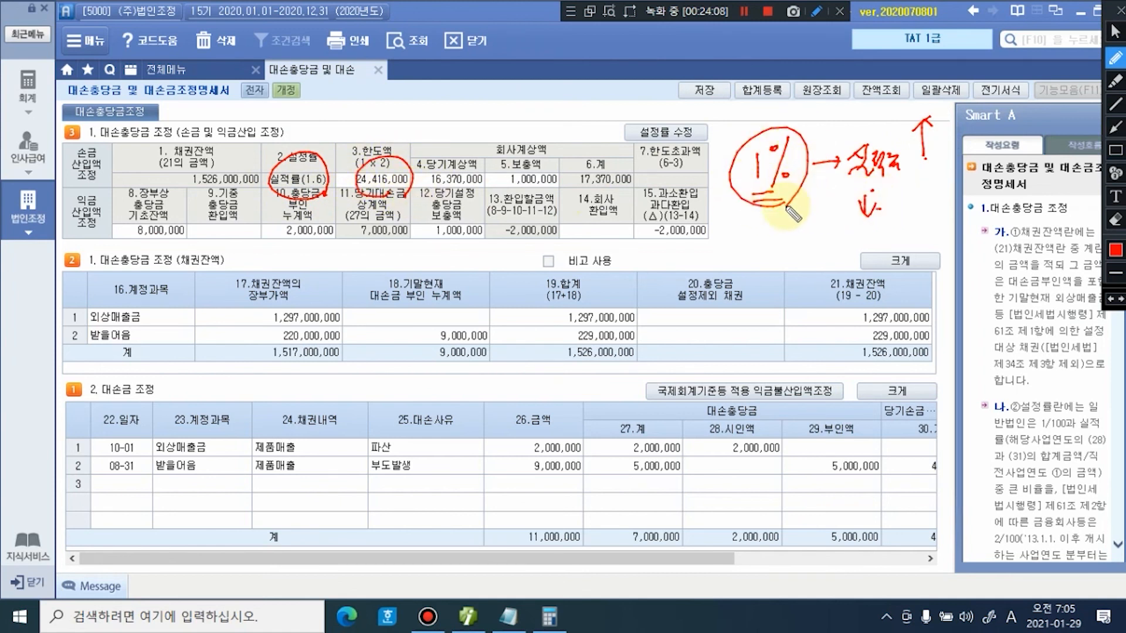
click(799, 209)
drag(758, 175, 758, 154)
key(Escape)
Step: Set the basis back to 설정률 at 1/100 and close the 대손충당금 및 대손금조정명세서
click(678, 131)
click(511, 269)
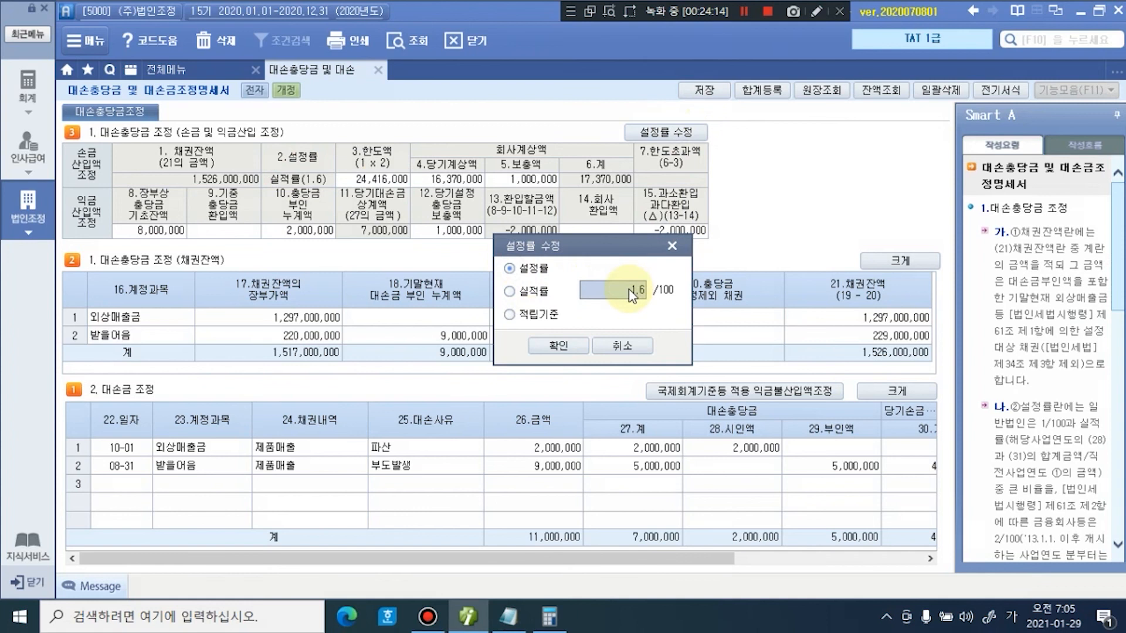
text(1 / 100)
key(Return)
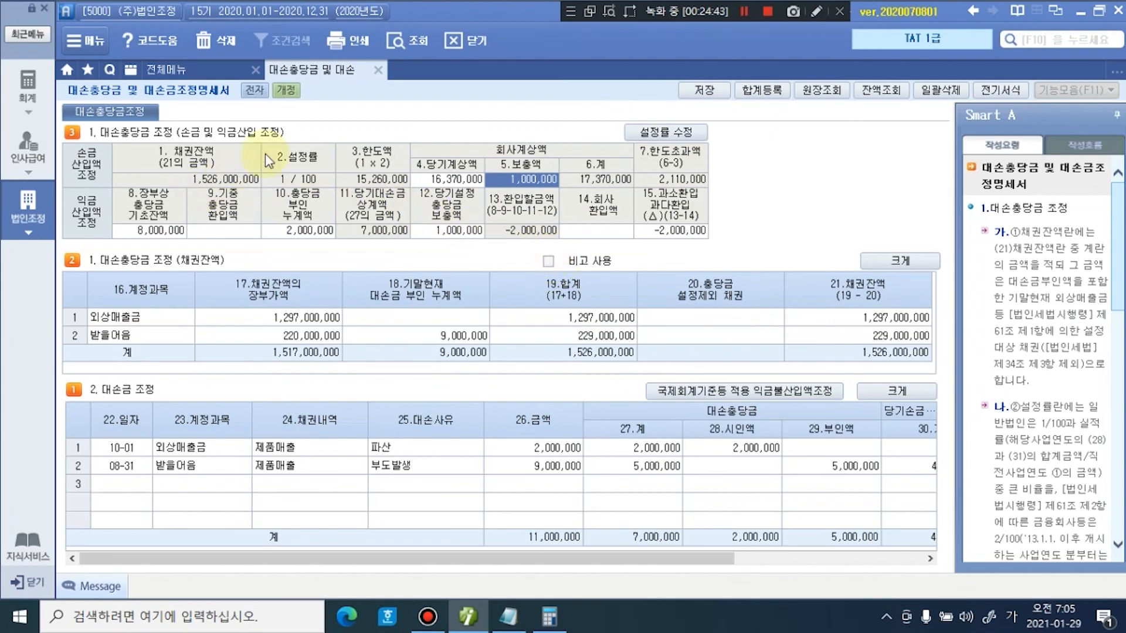
click(377, 69)
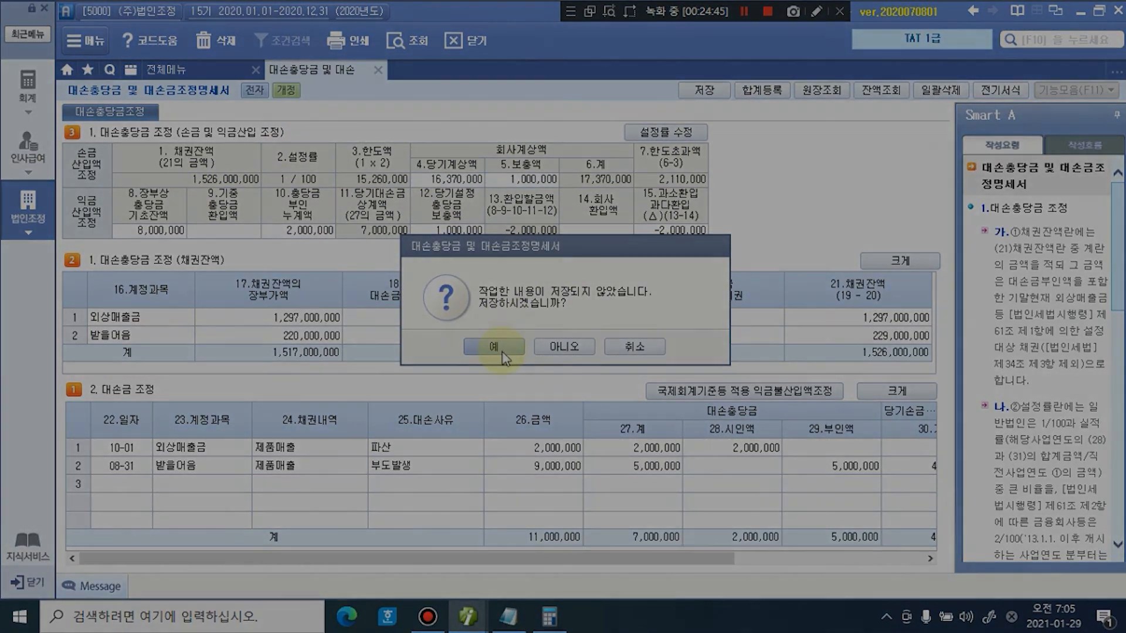